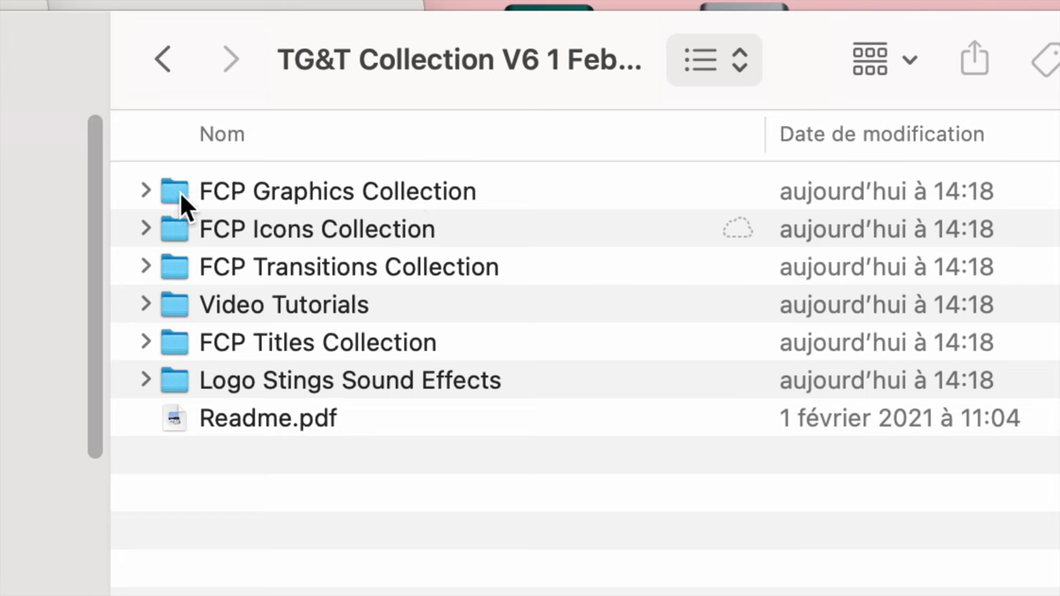
- Expand and collapse the FCP Graphics Collection folder, then select it
left_click(145, 189)
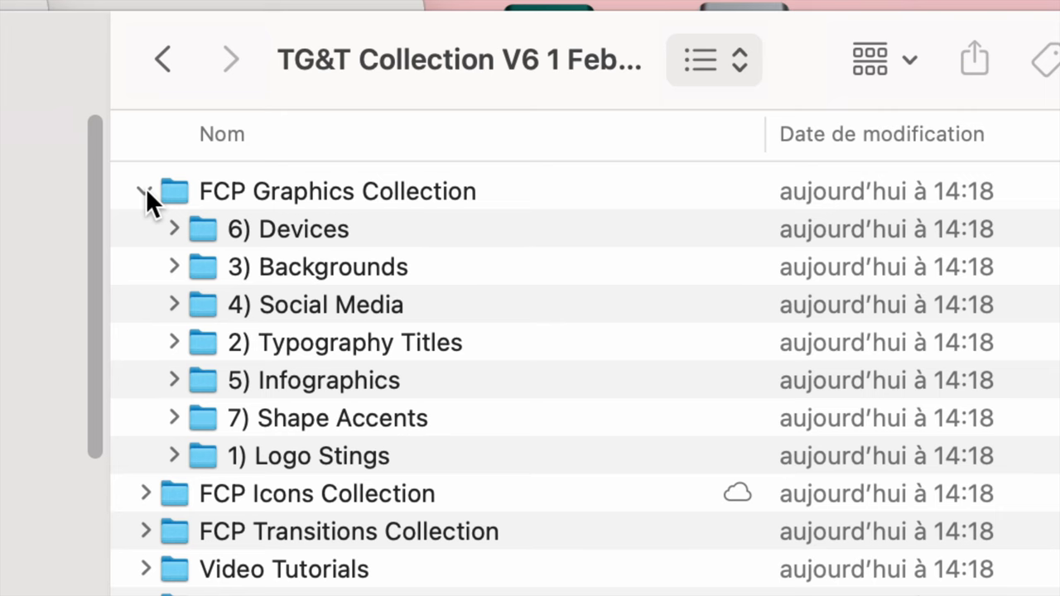
left_click(146, 189)
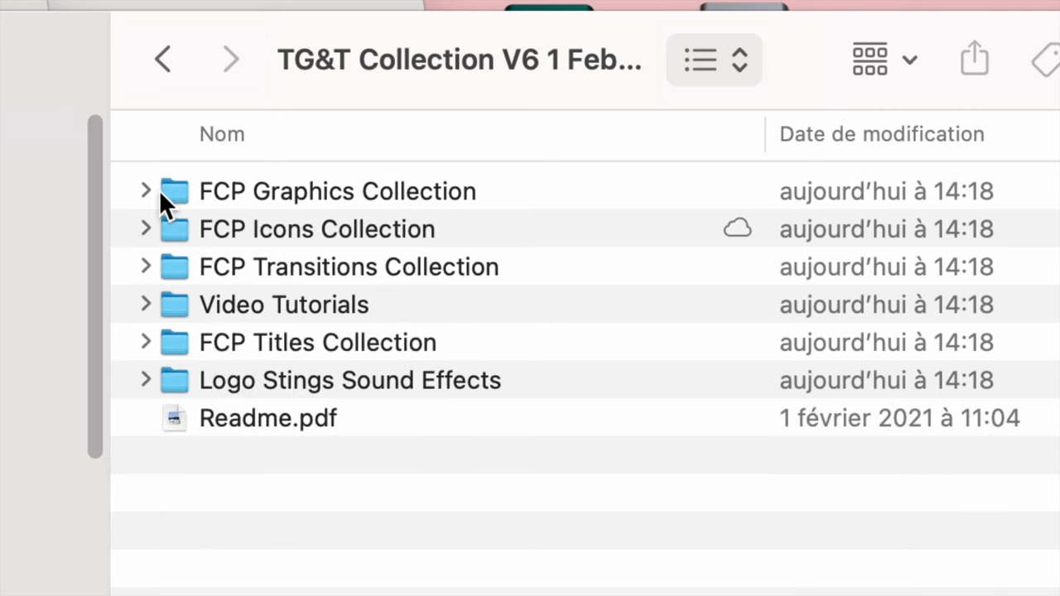
left_click(295, 197)
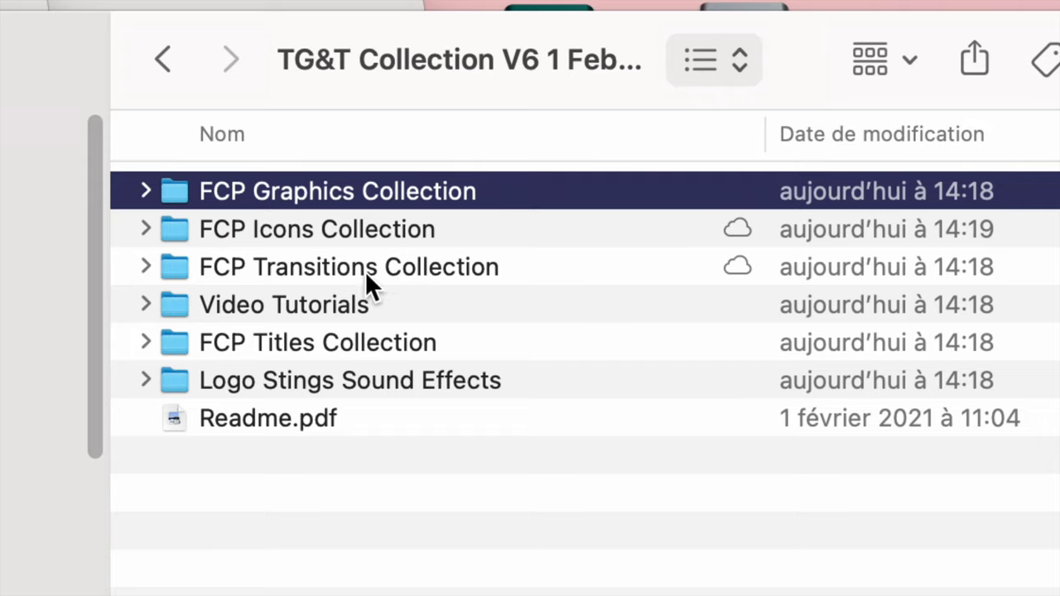
- Expand and collapse Titles and Transitions in Motion Templates, then expand Generators
left_click(387, 184)
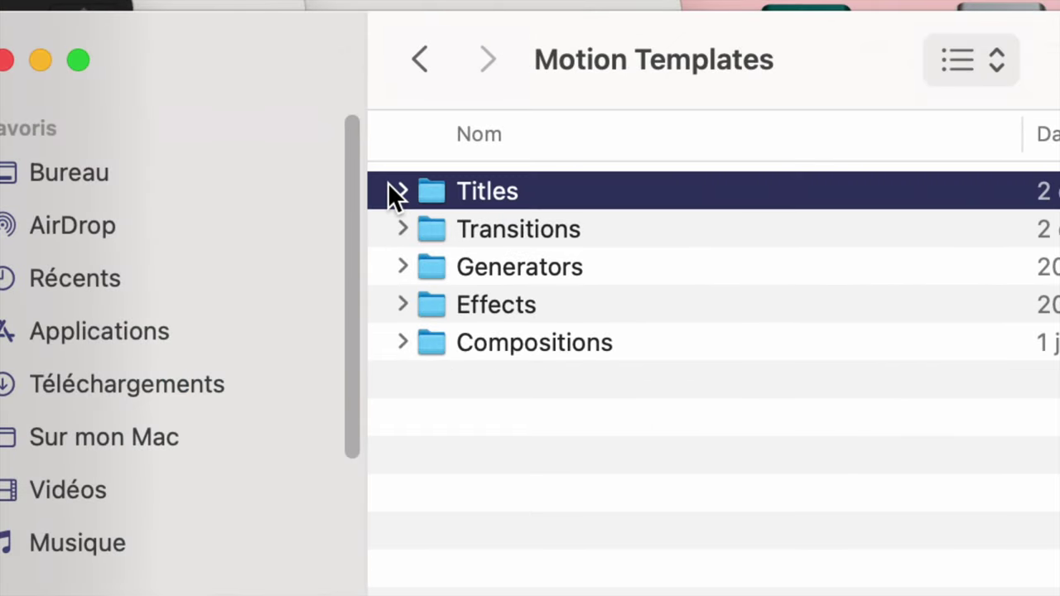
left_click(393, 185)
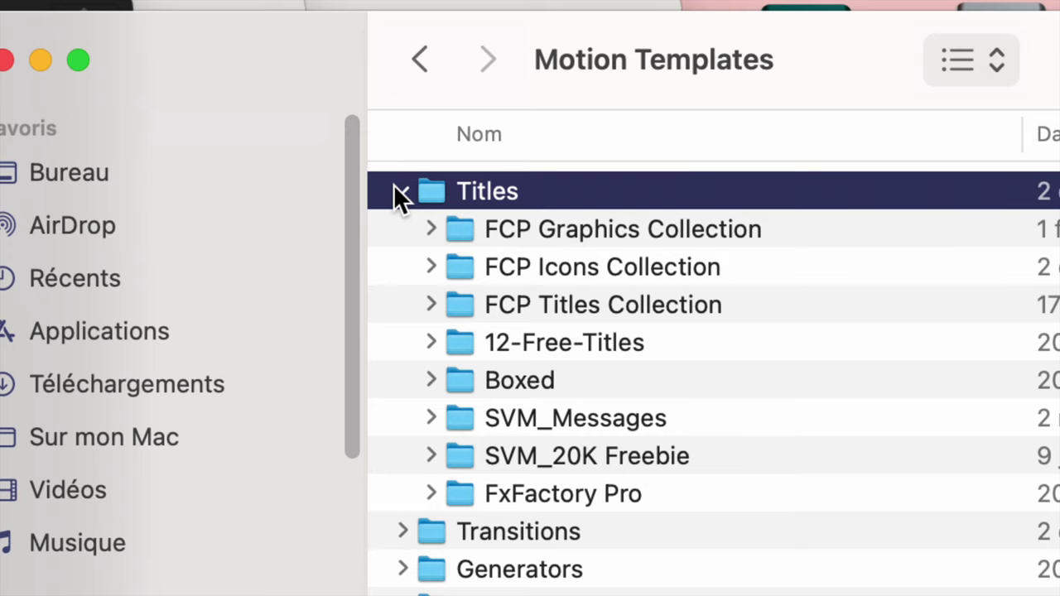
left_click(394, 186)
left_click(400, 230)
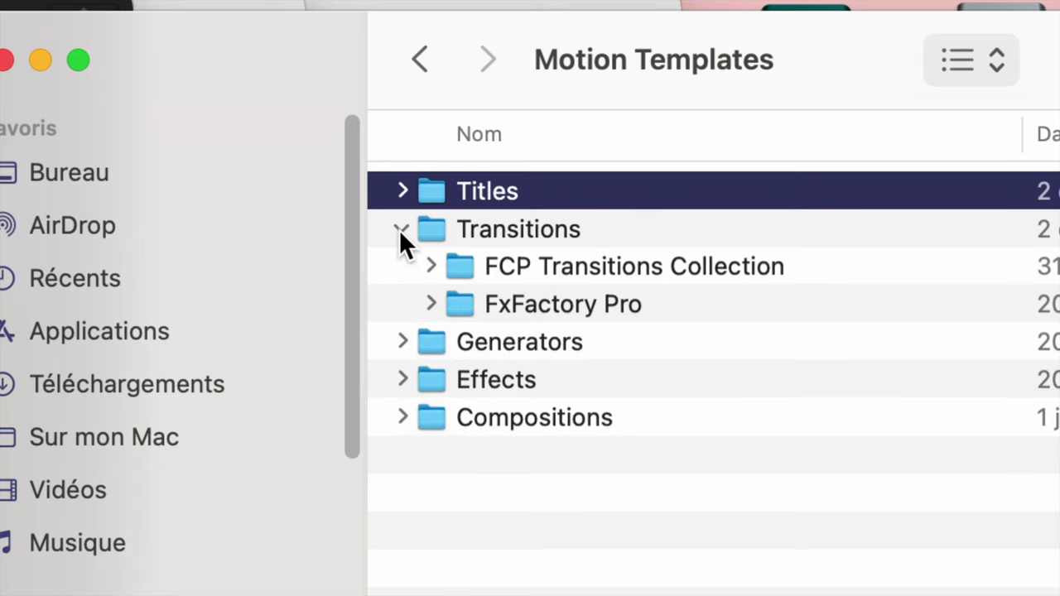
left_click(399, 229)
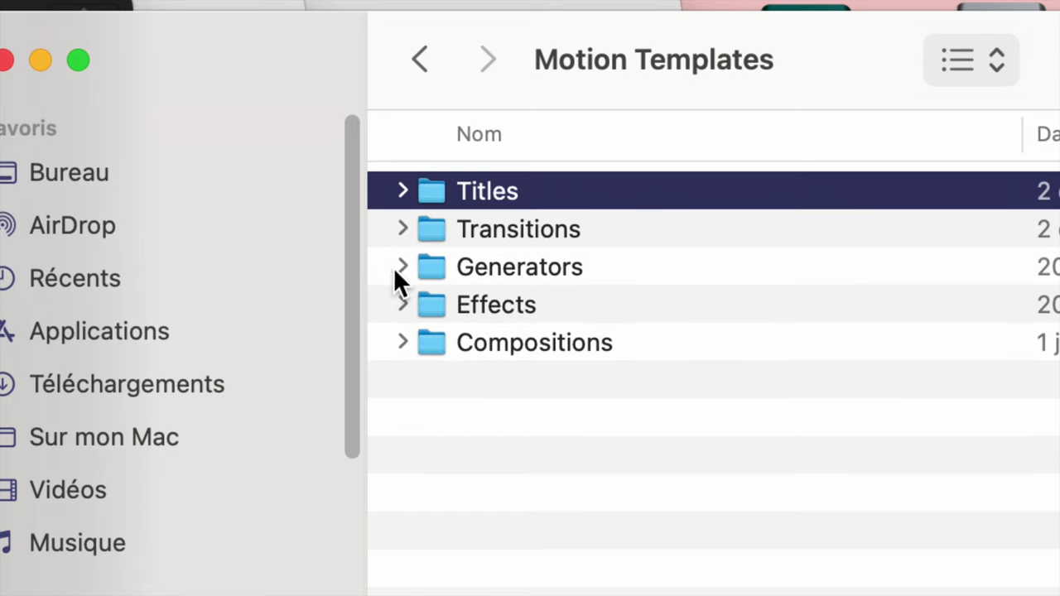
left_click(401, 268)
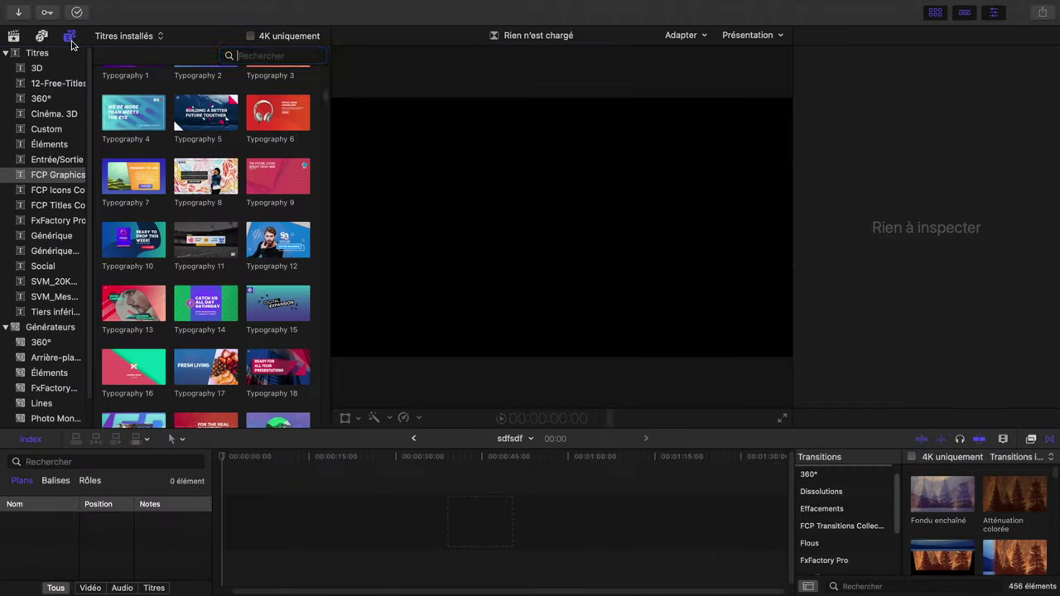
- Skim the FCP Graphics Logo Stings thumbnails and drag Logo 18 to the start of the sdfsdf timeline
scroll(217, 149, "up", 10)
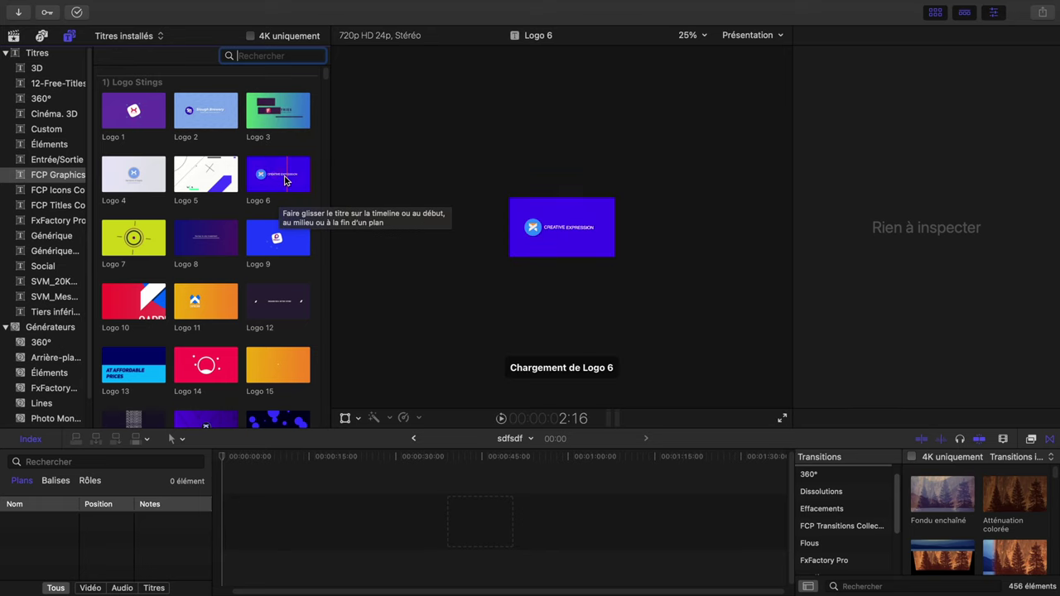
scroll(280, 181, "down", 1)
scroll(278, 186, "down", 1)
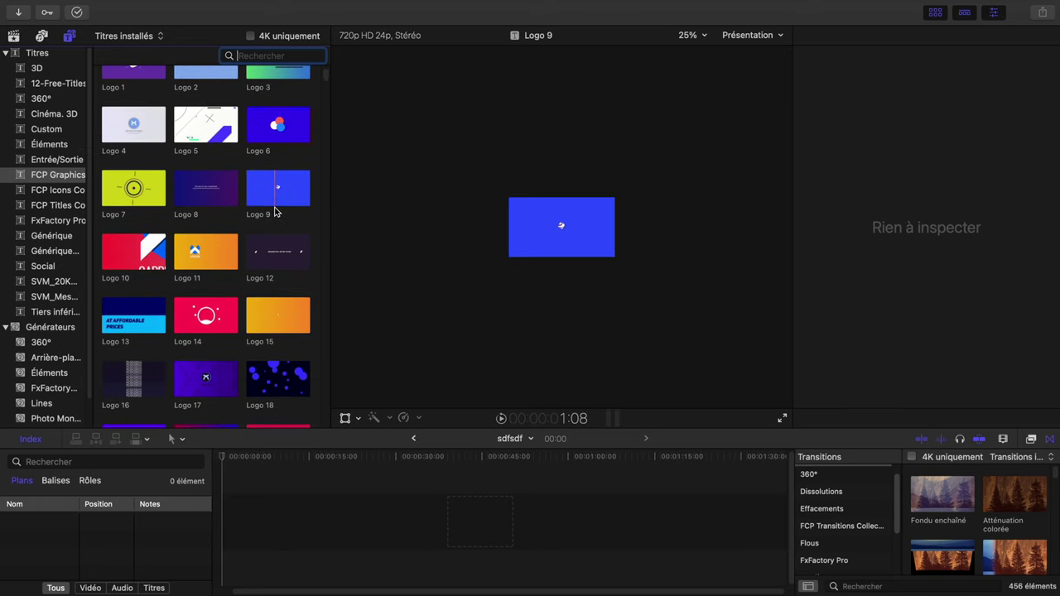
scroll(275, 210, "down", 1)
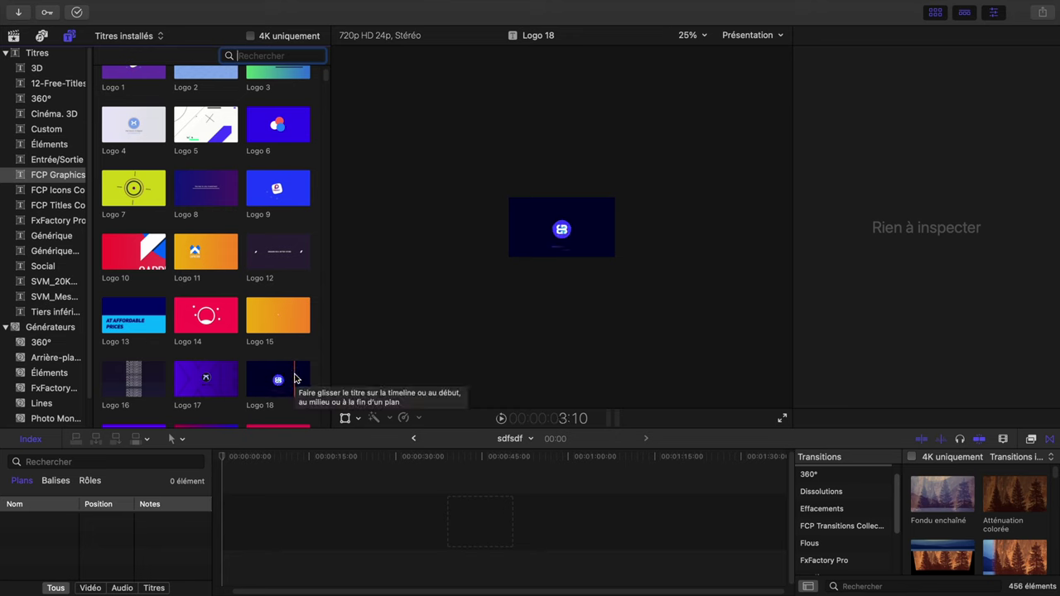
mouse_move(280, 380)
left_mouse_down()
mouse_move(334, 476)
mouse_move(426, 555)
left_mouse_up()
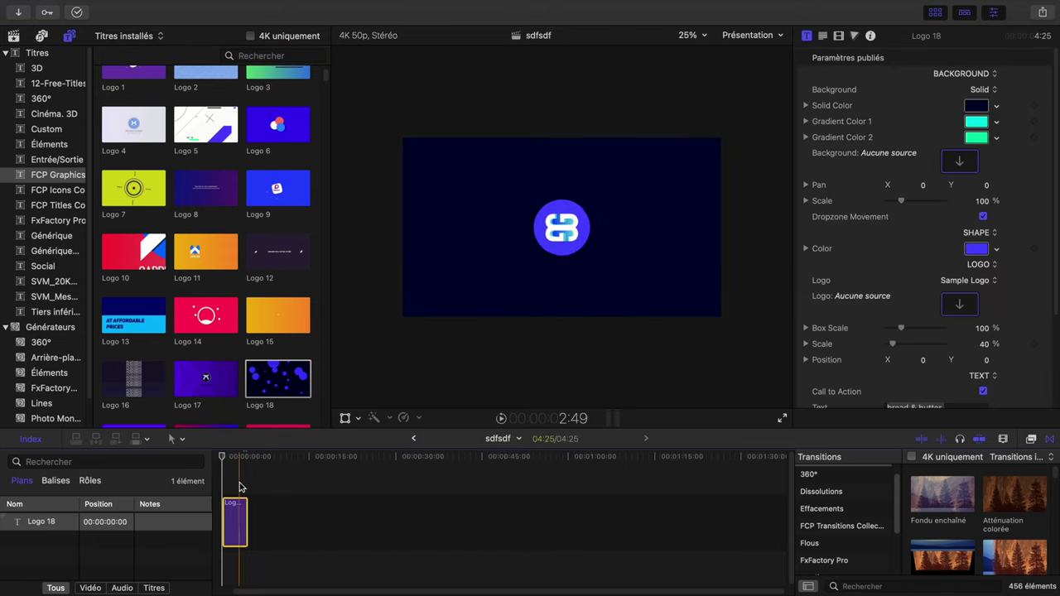
- Change Logo 18's Shape Color from blue to olive green and play it back
left_click(254, 513)
left_click(233, 514)
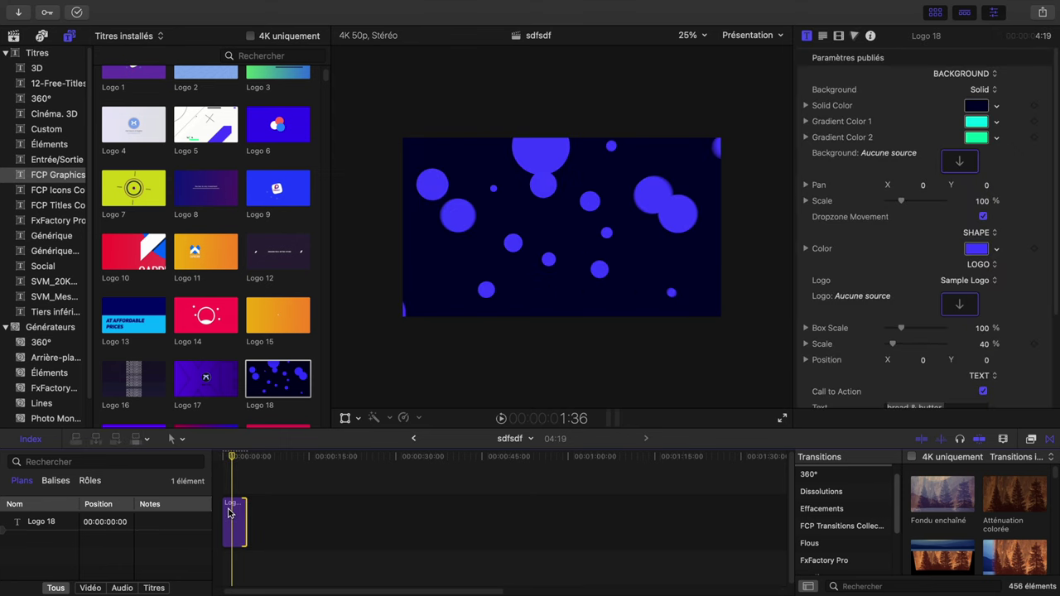
left_click(998, 249)
left_click_drag(903, 274, 953, 277)
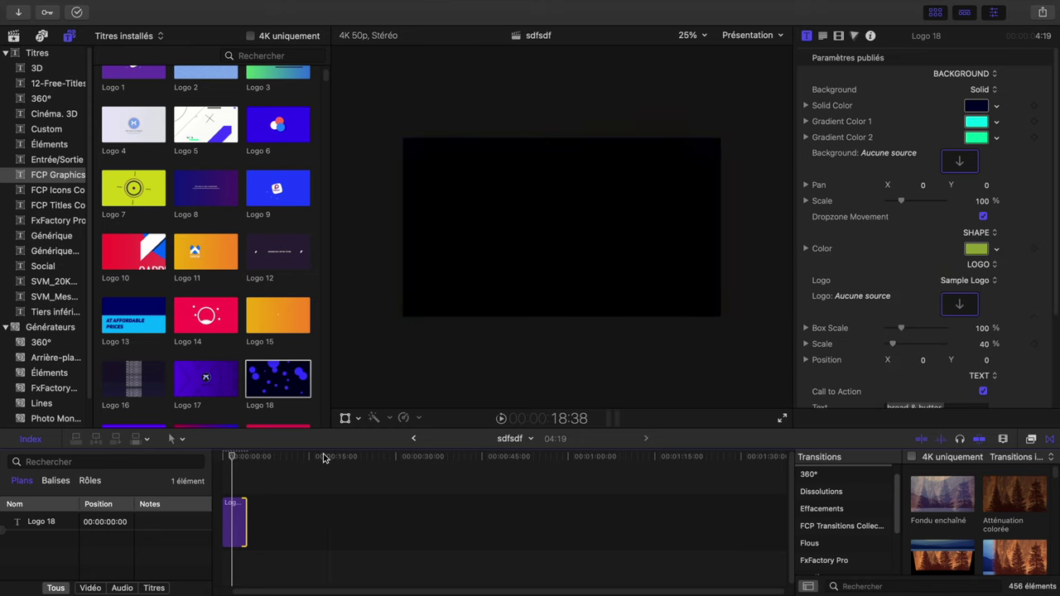
left_click(230, 483)
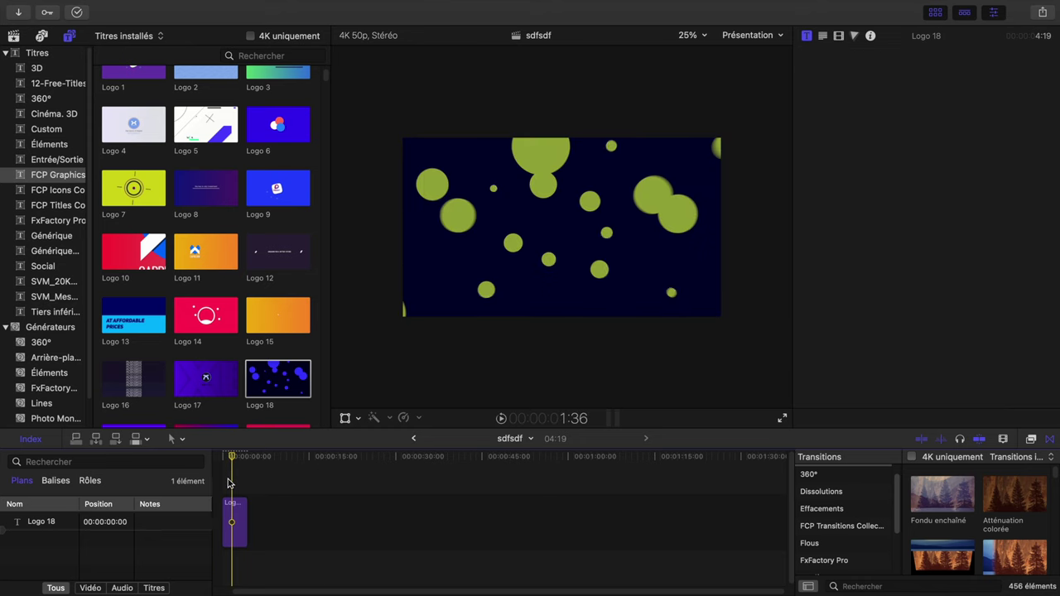
key("space")
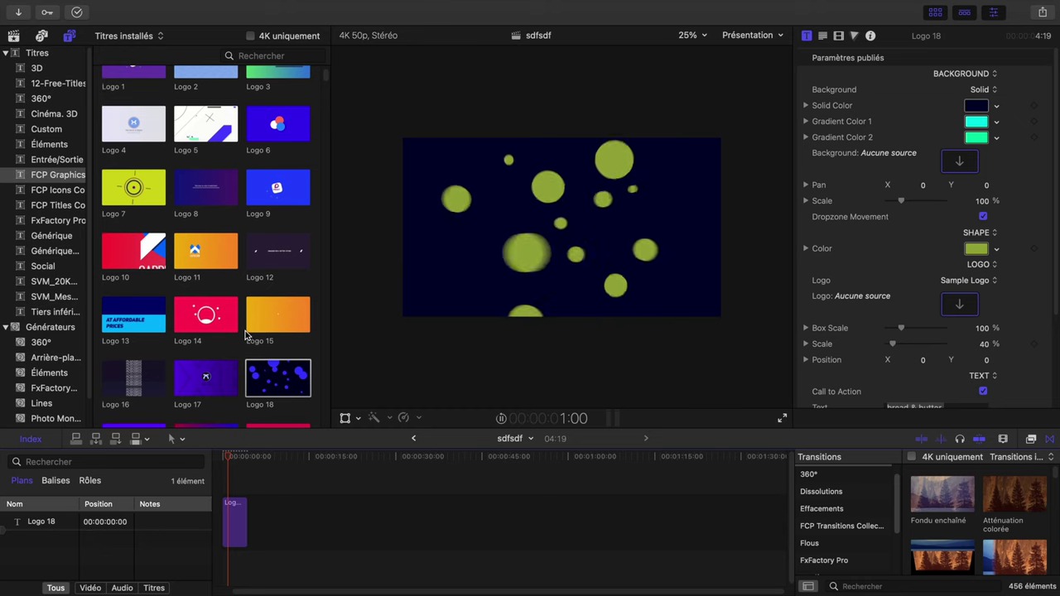
- Scroll through the Titles browser to look over more logo titles
scroll(245, 334, "down", 2)
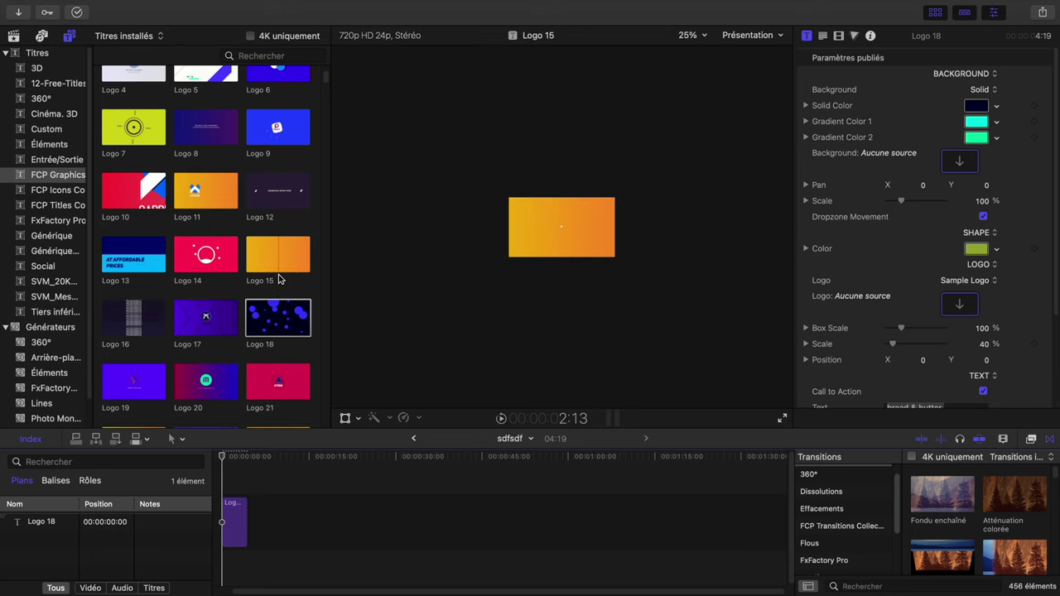
scroll(282, 264, "down", 3)
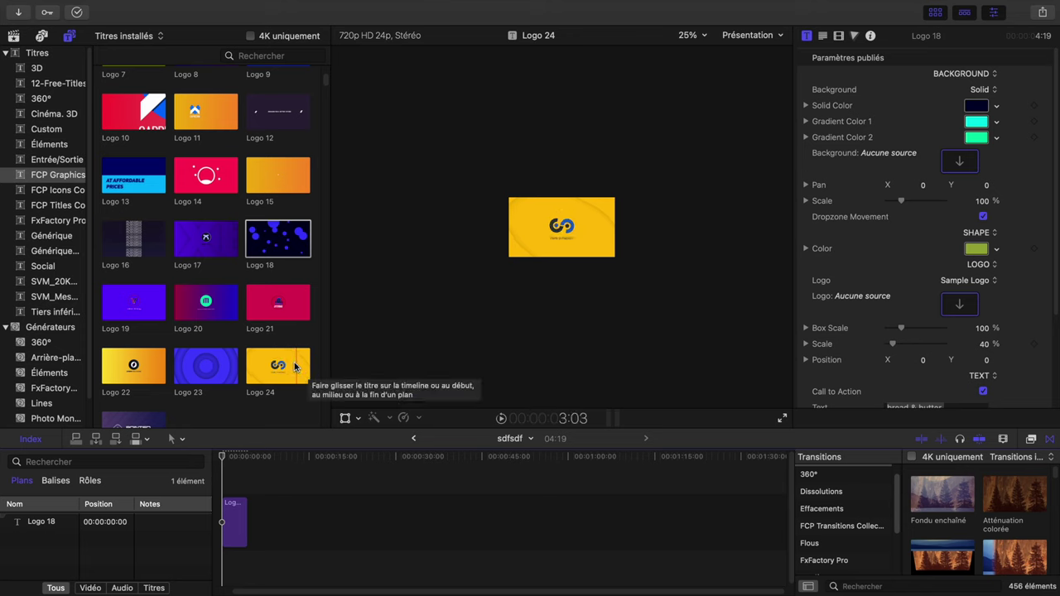
scroll(162, 338, "down", 2)
scroll(162, 338, "down", 2)
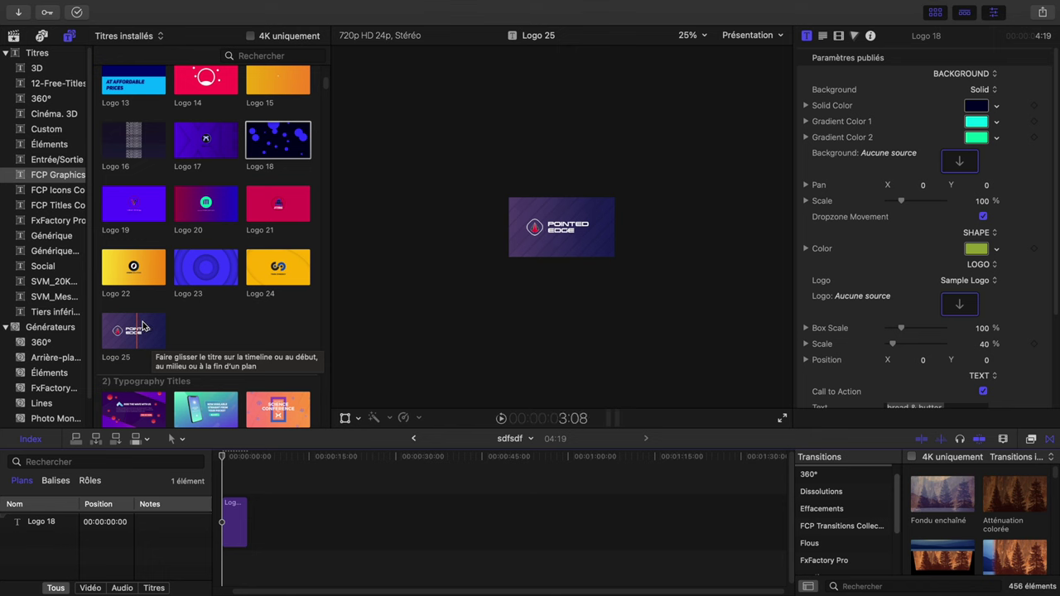
scroll(130, 326, "up", 2)
- Append Logo 20 after Logo 18 and change its Gradient 1 from purple to teal-blue
left_click(206, 255)
key("e")
scroll(967, 323, "down", 2)
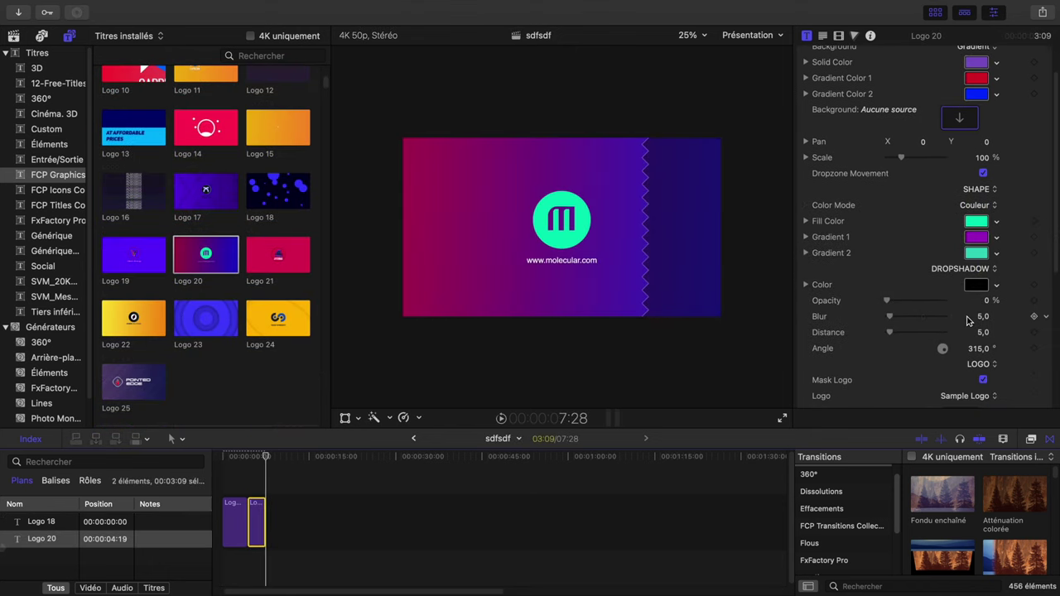
left_click(984, 238)
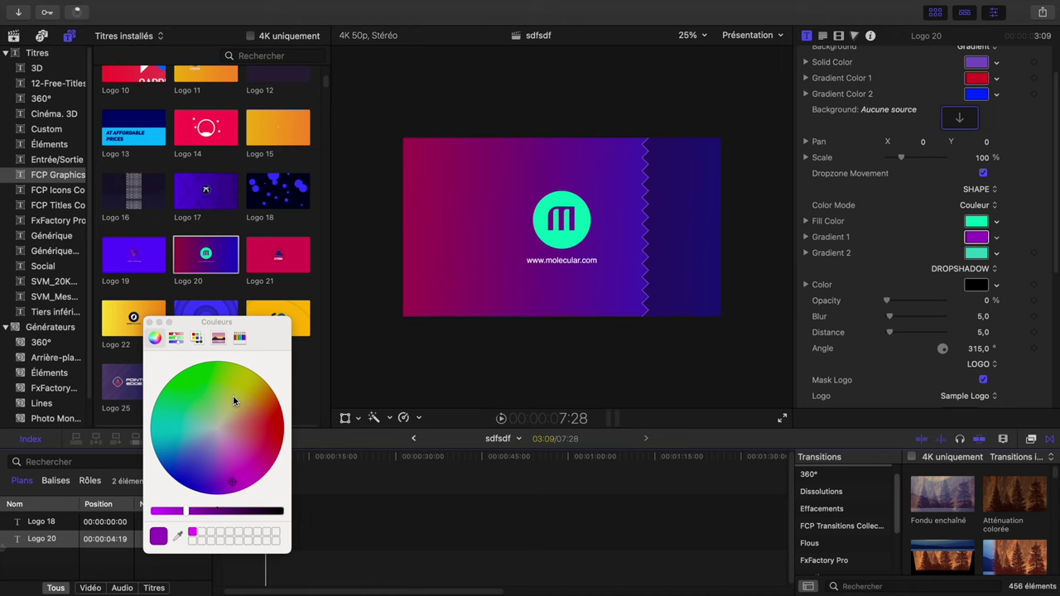
left_click_drag(212, 396, 188, 445)
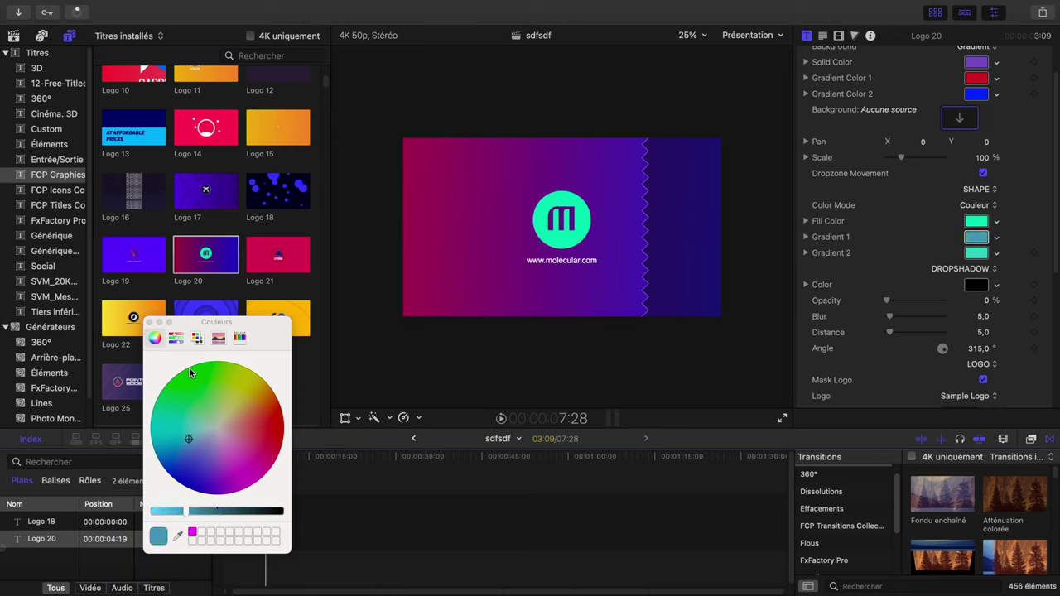
left_click(150, 322)
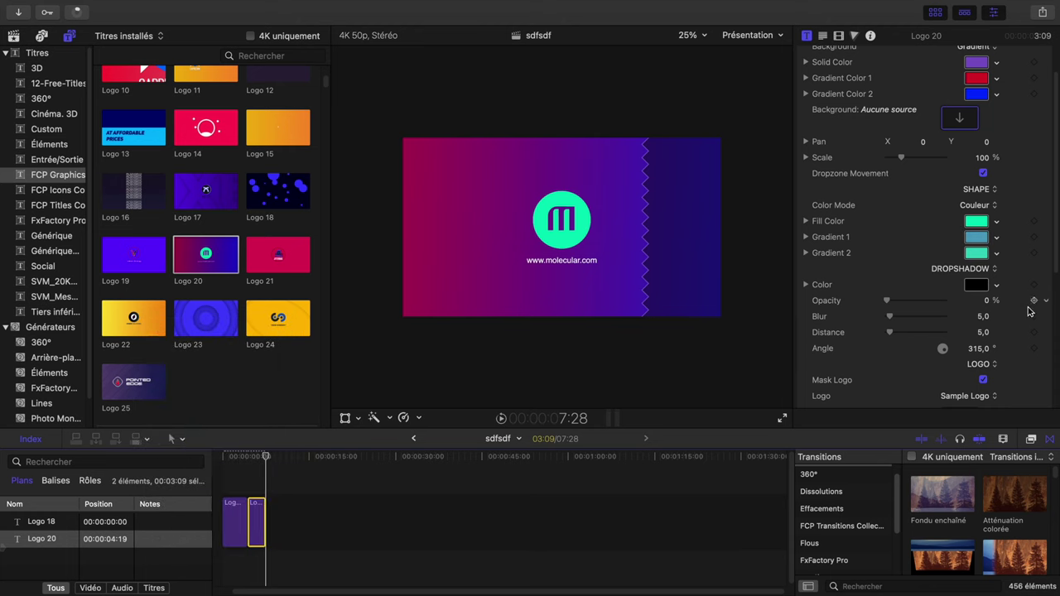
- Assign clip 3 from the library to Logo 20's Logo drop zone
scroll(979, 296, "down", 3)
left_click(959, 346)
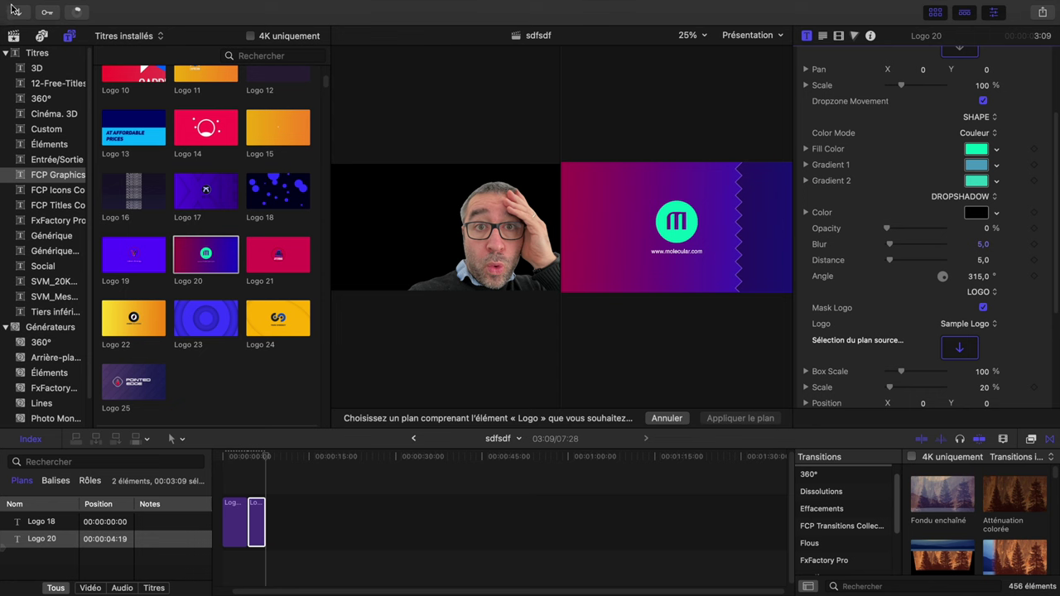
left_click(41, 36)
left_click(14, 36)
left_click(148, 117)
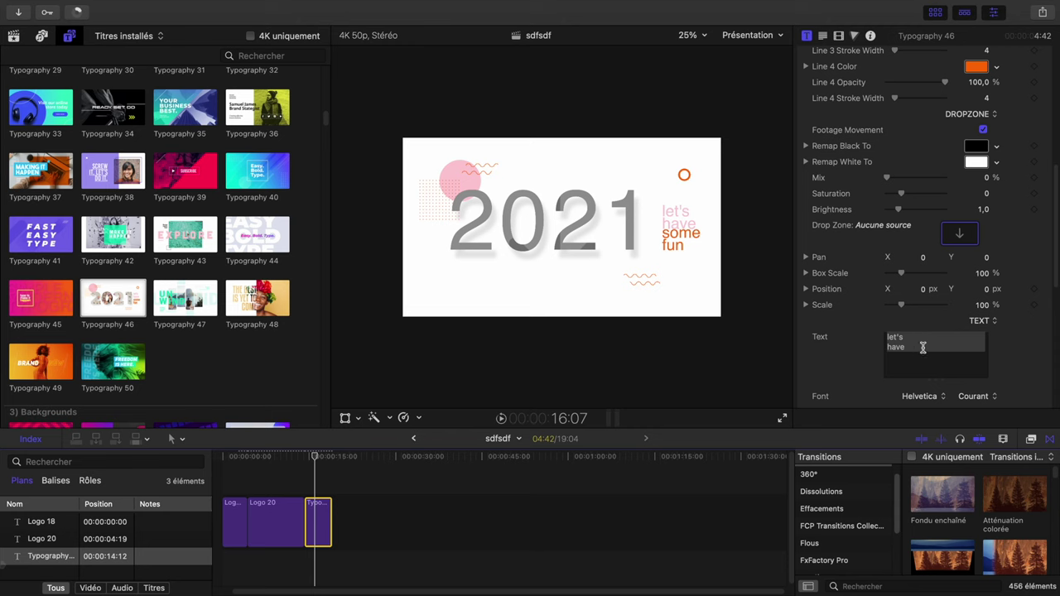
- Change the Typography 46 main text from 2021 to 2022
scroll(923, 348, "down", 3)
scroll(915, 322, "down", 2)
scroll(917, 349, "down", 2)
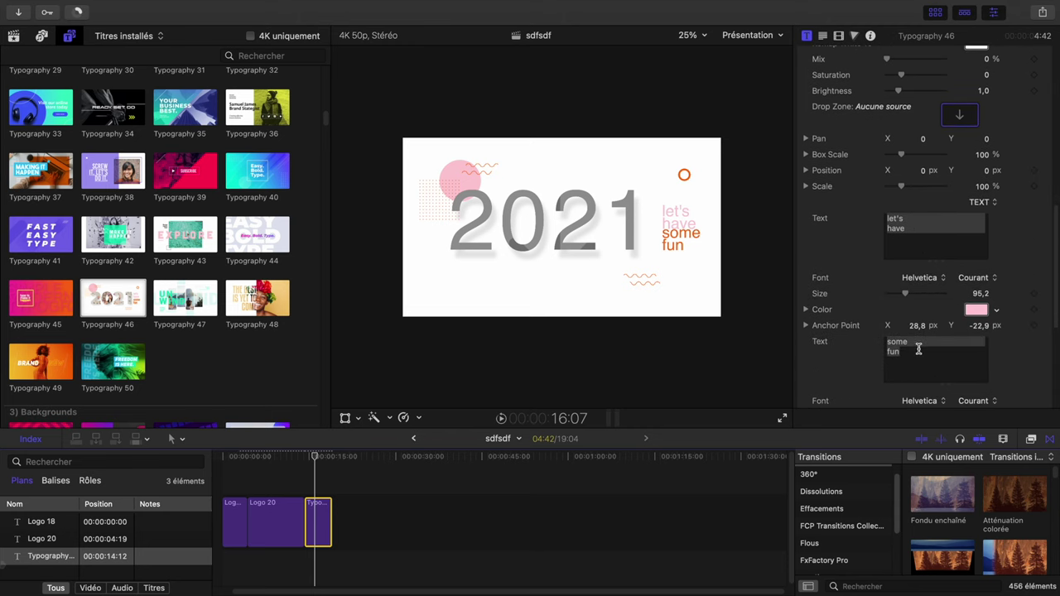
scroll(923, 352, "down", 3)
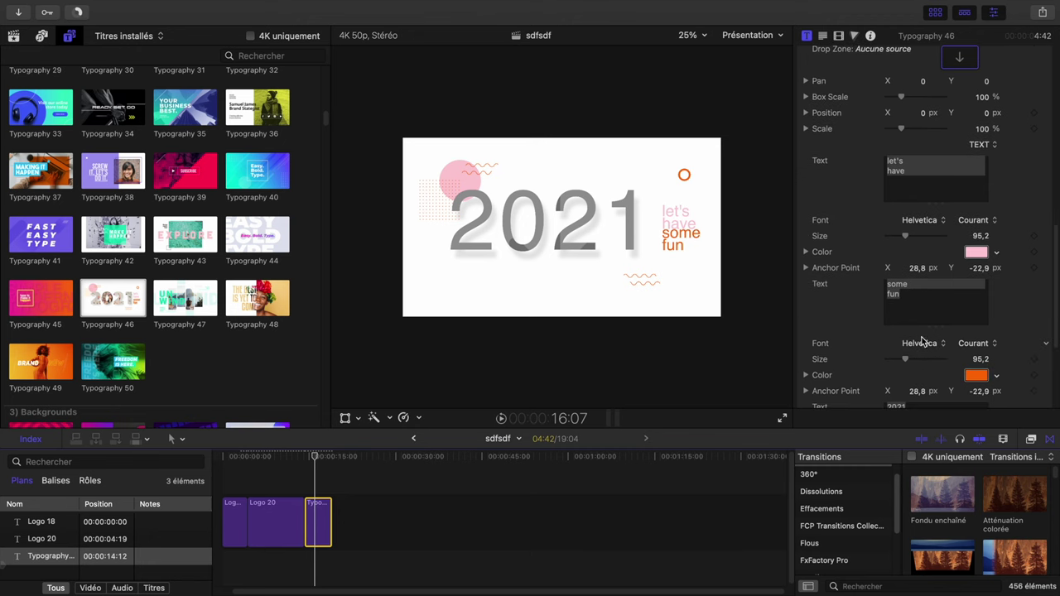
scroll(923, 343, "down", 3)
scroll(924, 333, "down", 1)
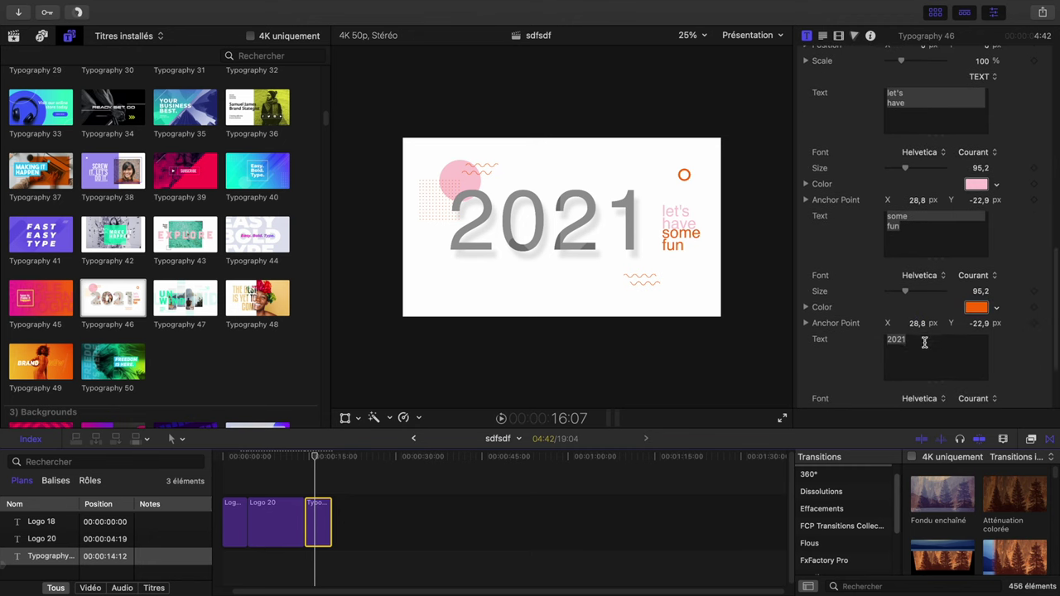
left_click(924, 342)
type("202")
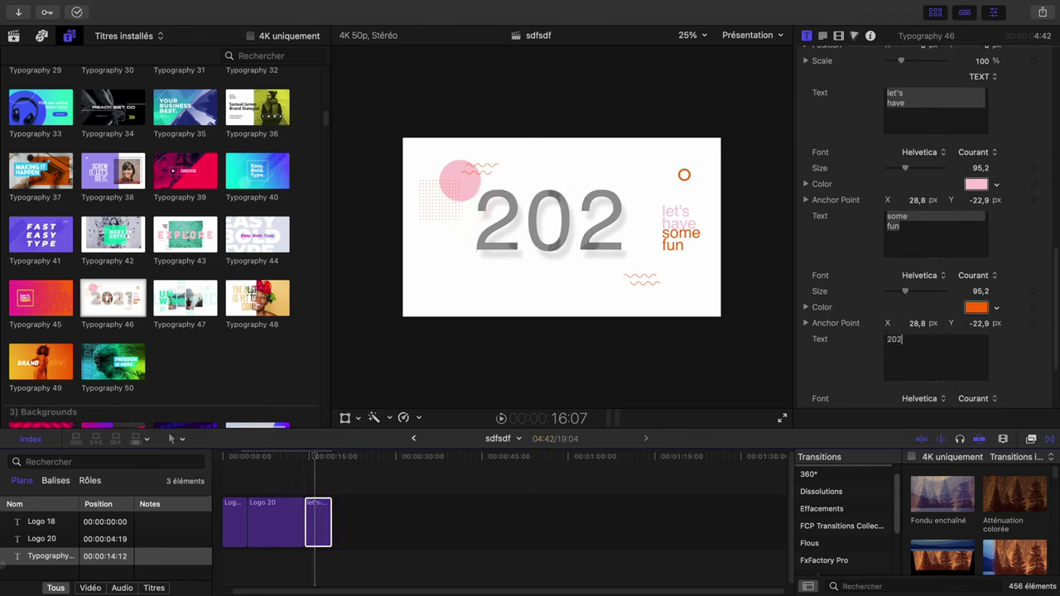
type("2")
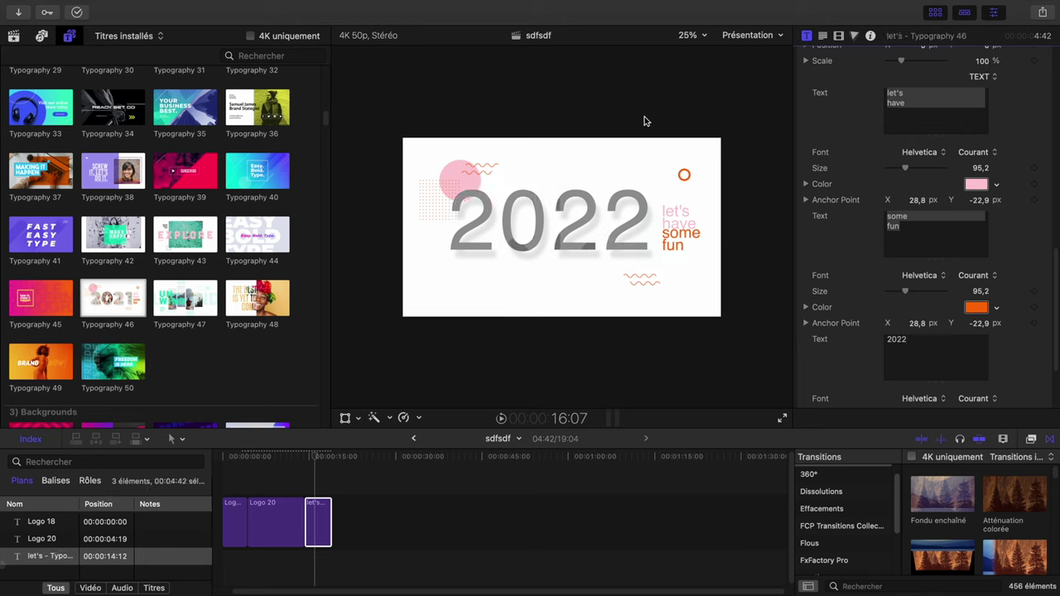
left_click(650, 125)
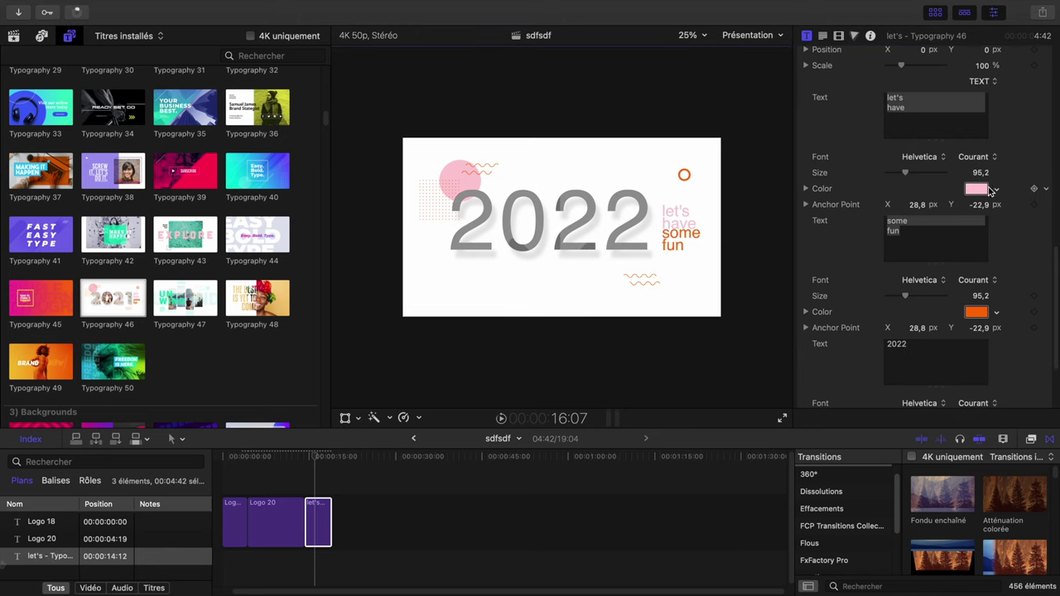
- Recolour the "let's have" words from pink to blue
left_click(977, 189)
left_click(994, 189)
left_click(985, 272)
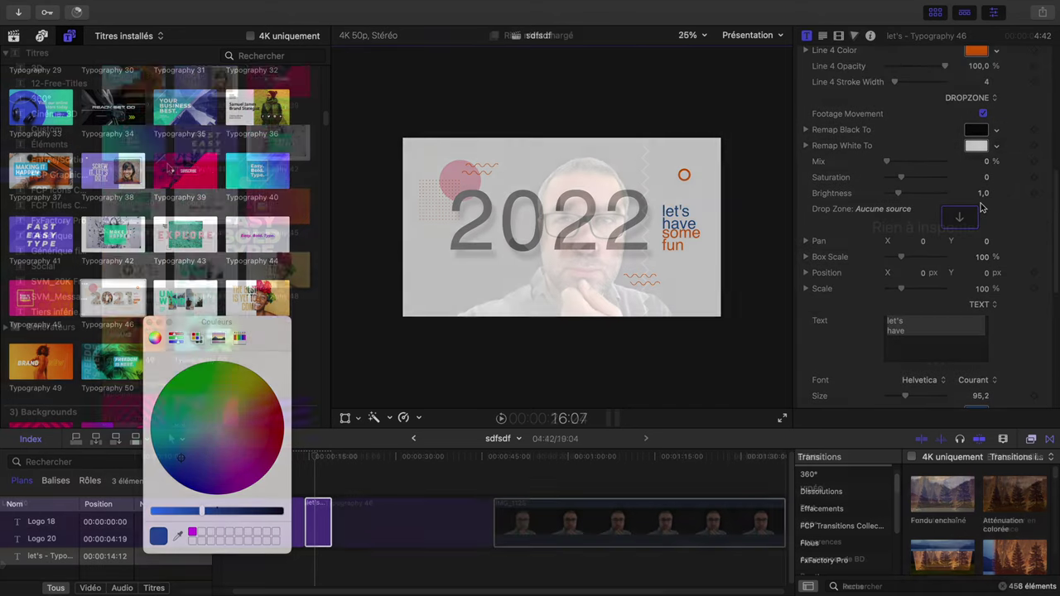
scroll(170, 169, "down", 2)
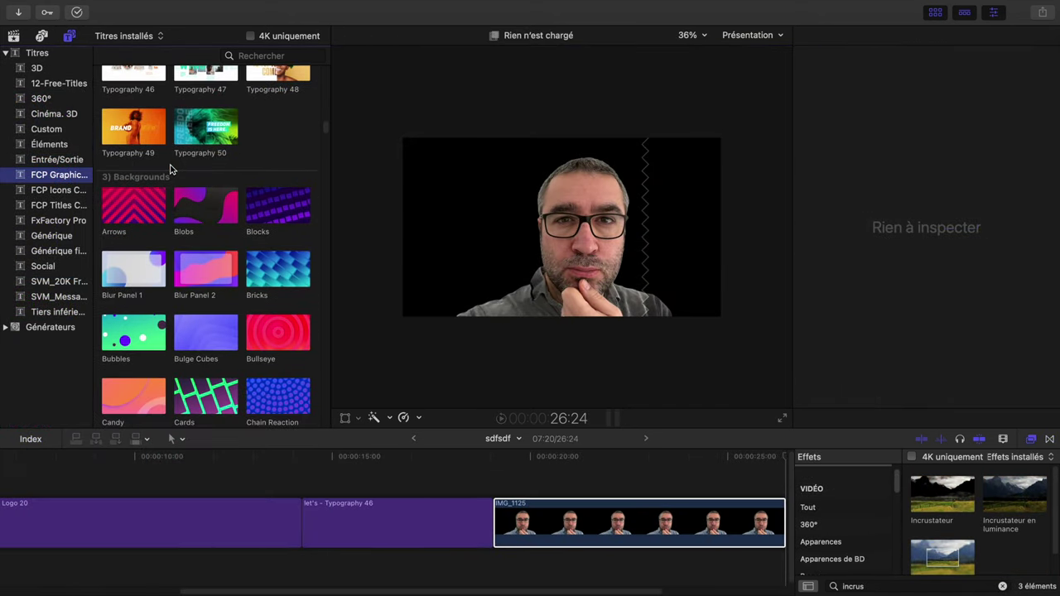
mouse_move(182, 222)
left_mouse_down()
mouse_move(535, 562)
mouse_move(497, 580)
left_mouse_up()
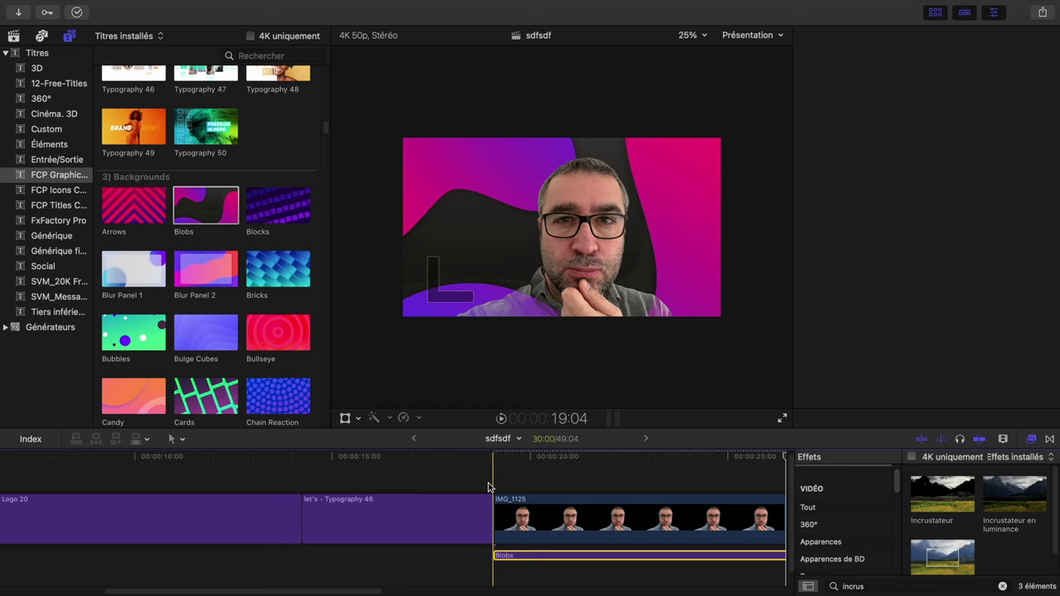
left_click(488, 487)
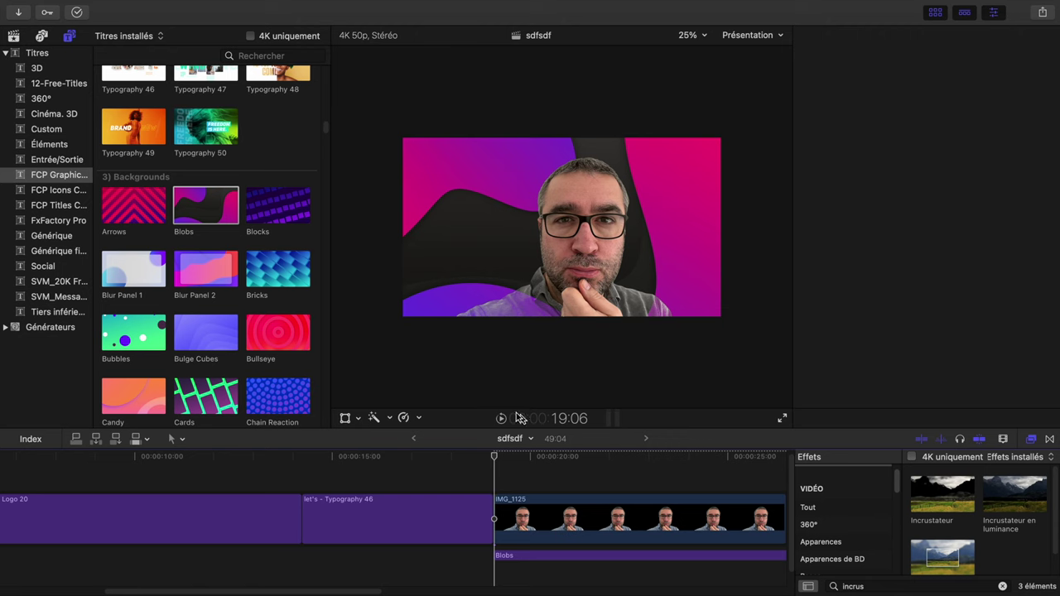
key("space")
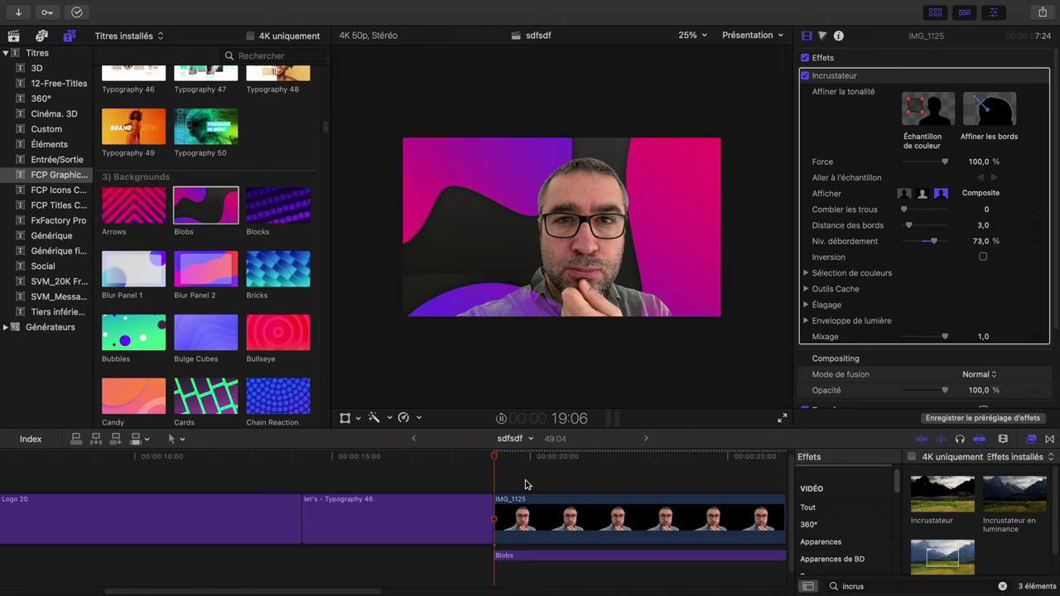
key("space")
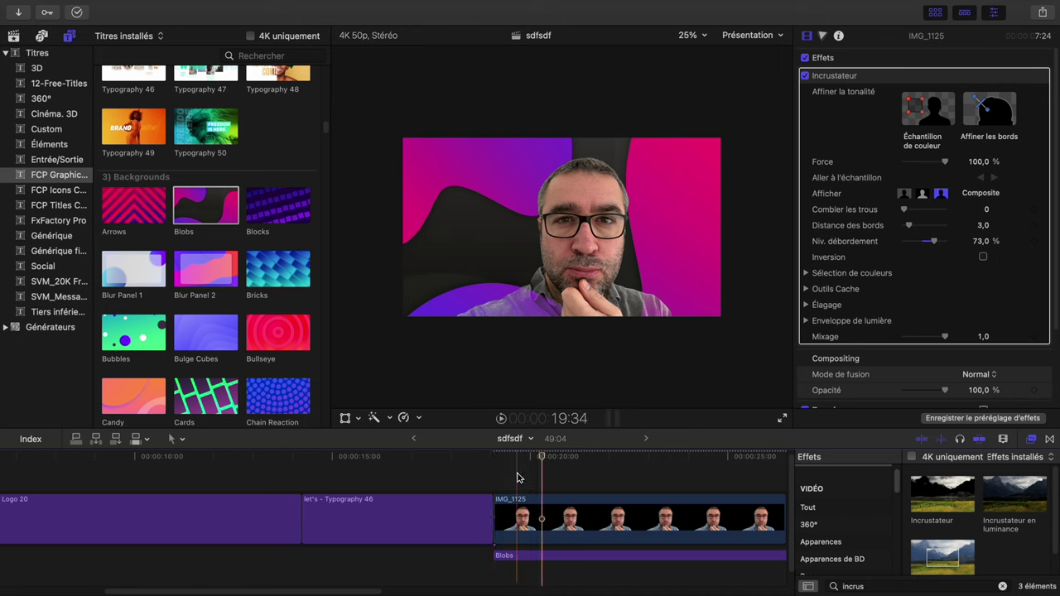
left_click(522, 542)
- Replace the Blobs background with Cards beneath IMG_1125 and preview it
key("Delete")
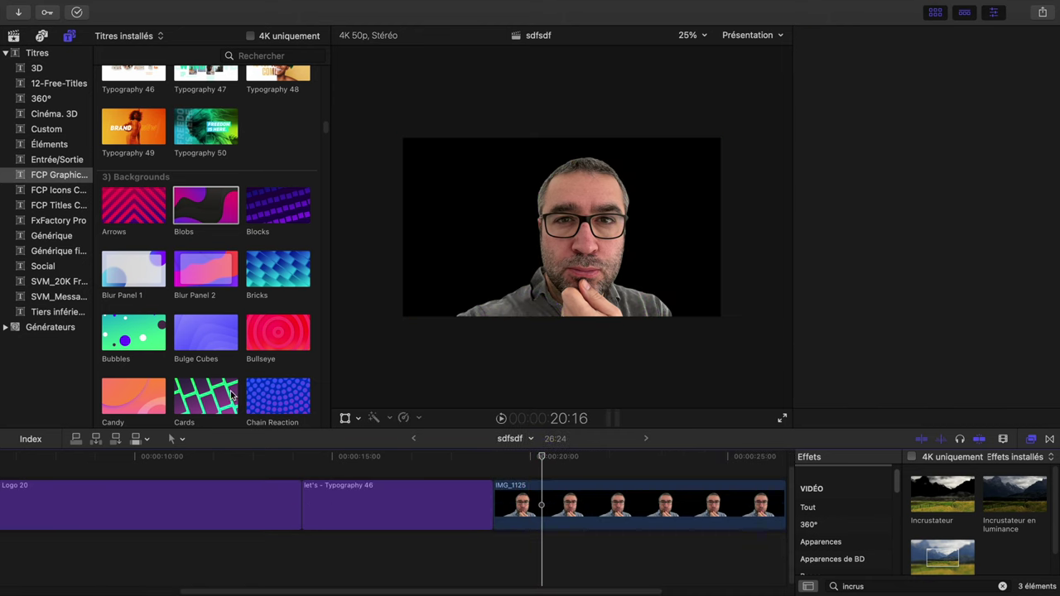
left_click_drag(232, 396, 520, 546)
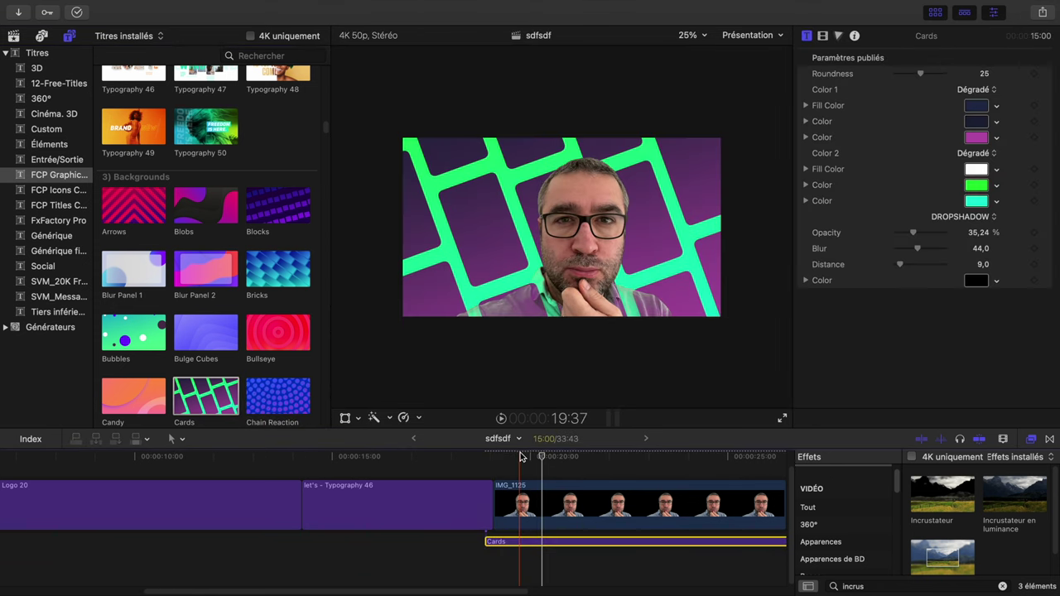
key("super+shift+a")
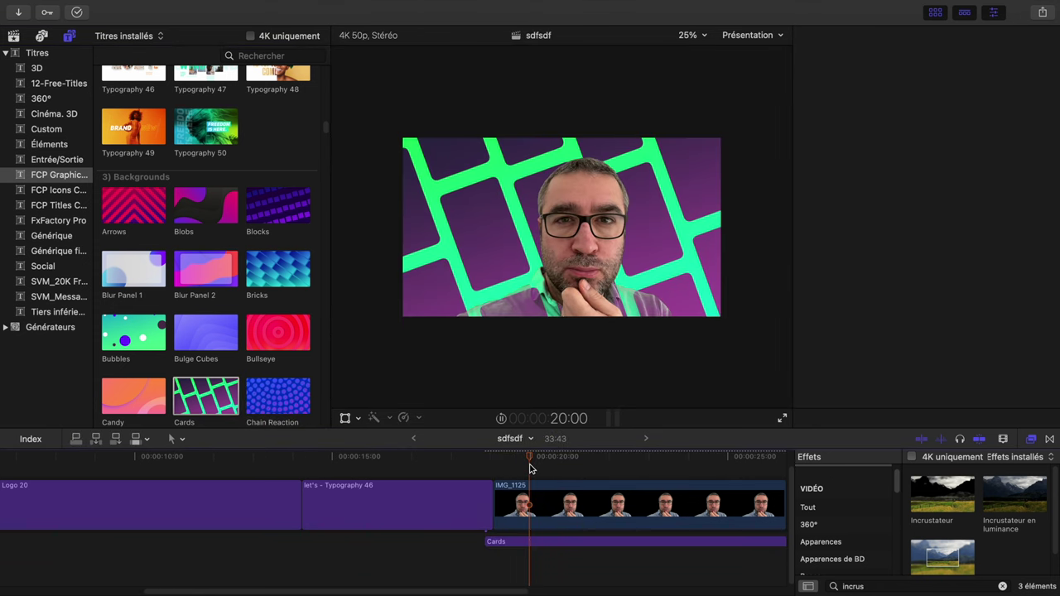
key("space")
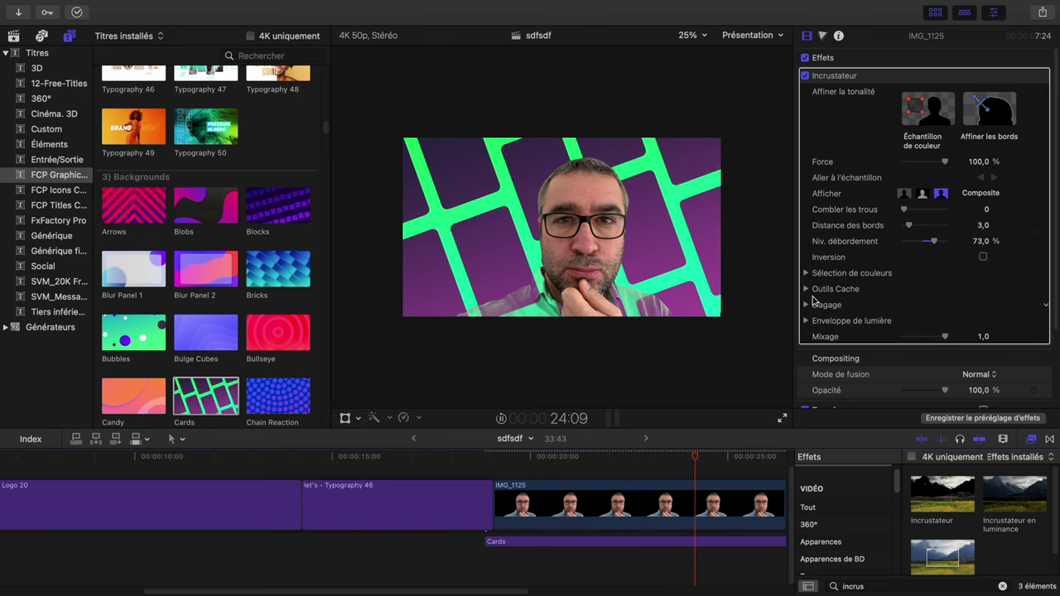
scroll(814, 298, "down", 2)
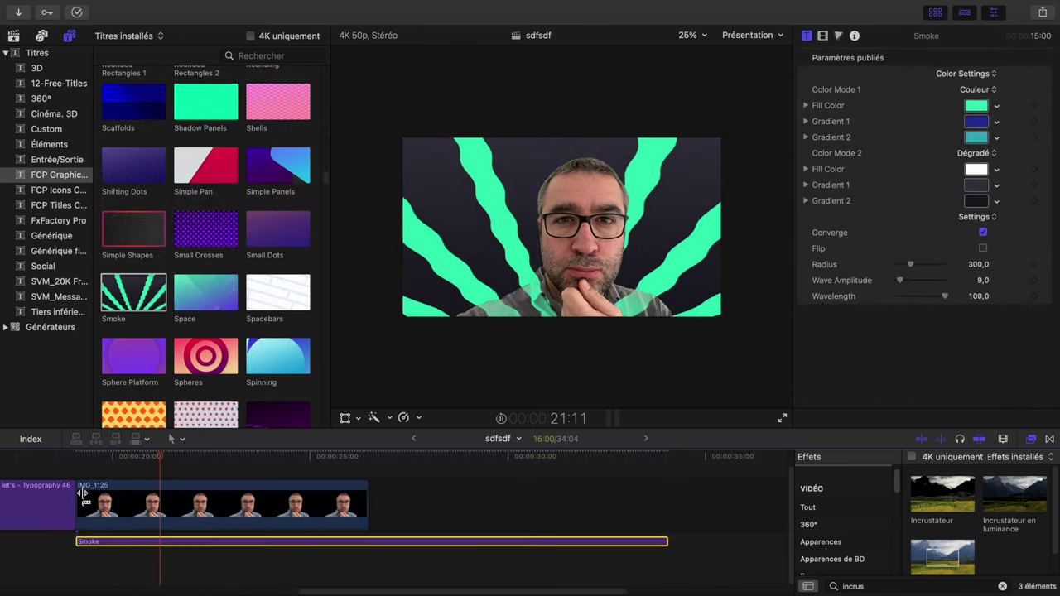
scroll(175, 325, "down", 5)
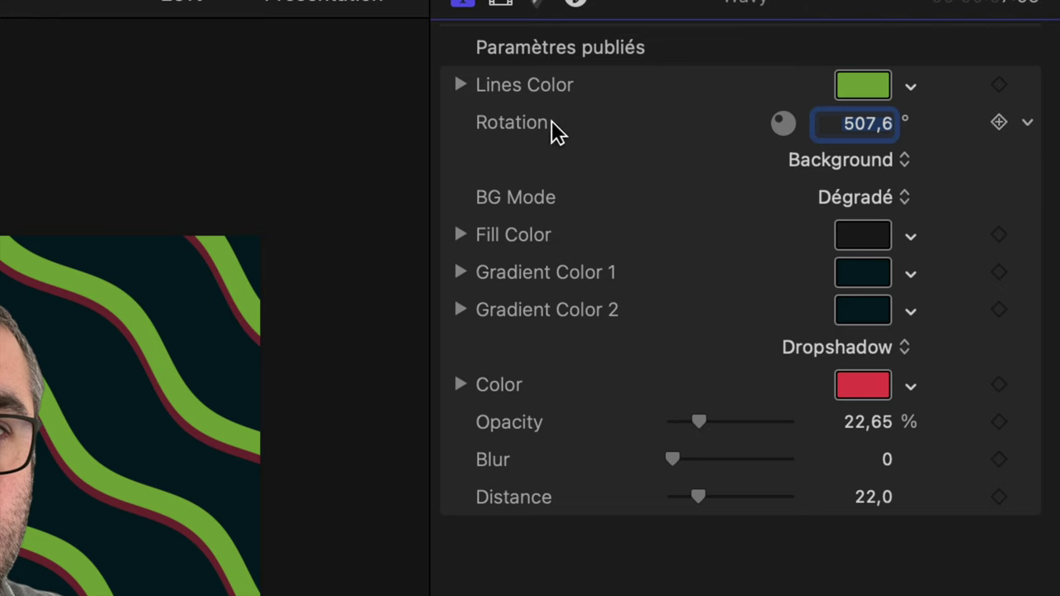
- Rotate the Wavy lines to 621,3° and set the red dropshadow to 100% opacity, 87 blur
left_click_drag(795, 130, 785, 128)
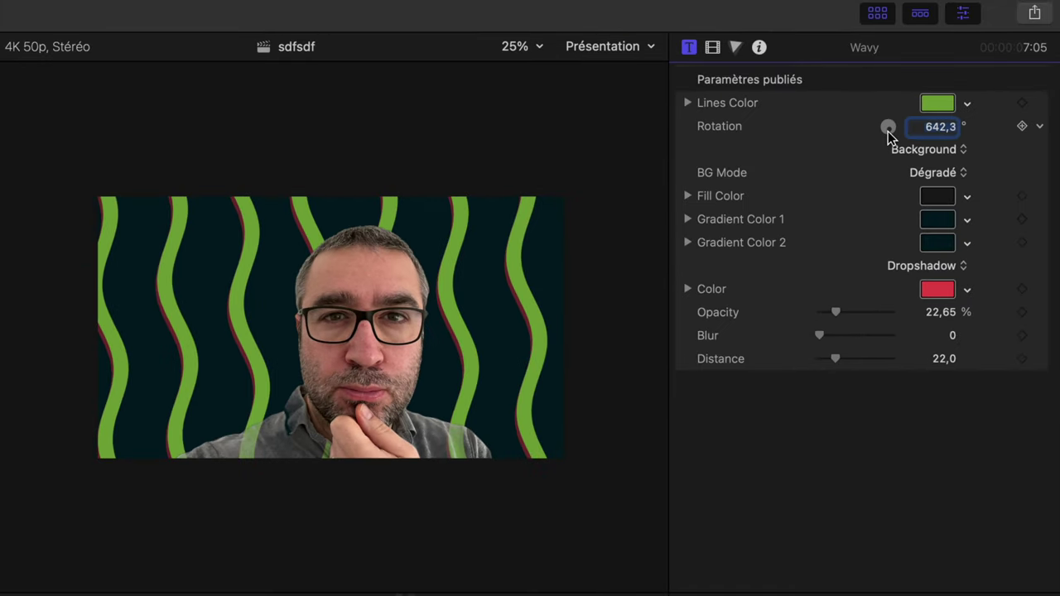
left_click_drag(888, 131, 889, 130)
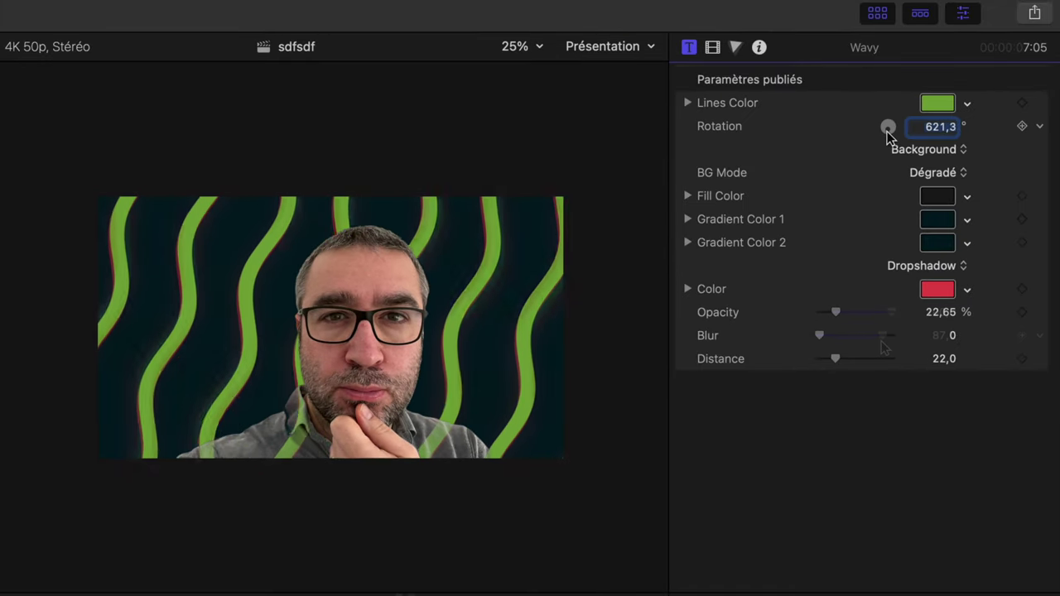
left_click_drag(835, 313, 891, 312)
left_click_drag(819, 335, 882, 336)
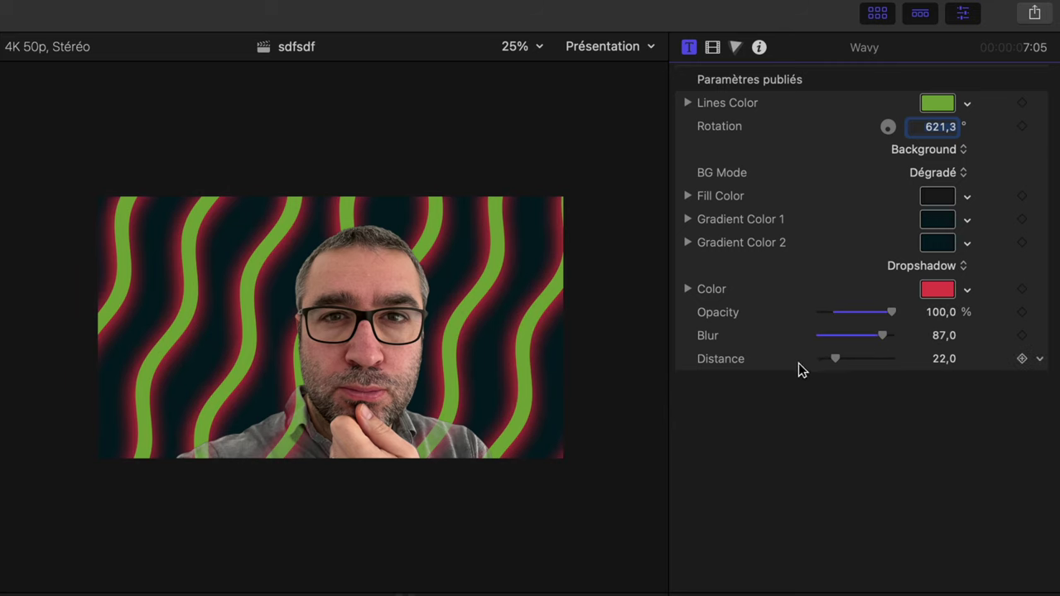
left_click_drag(835, 359, 846, 358)
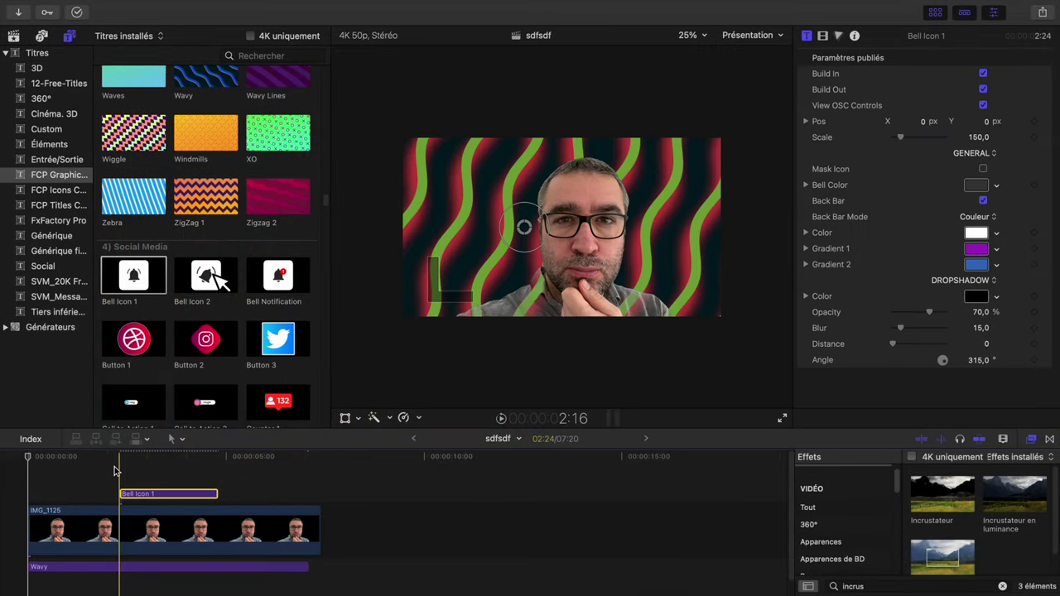
left_click(114, 471)
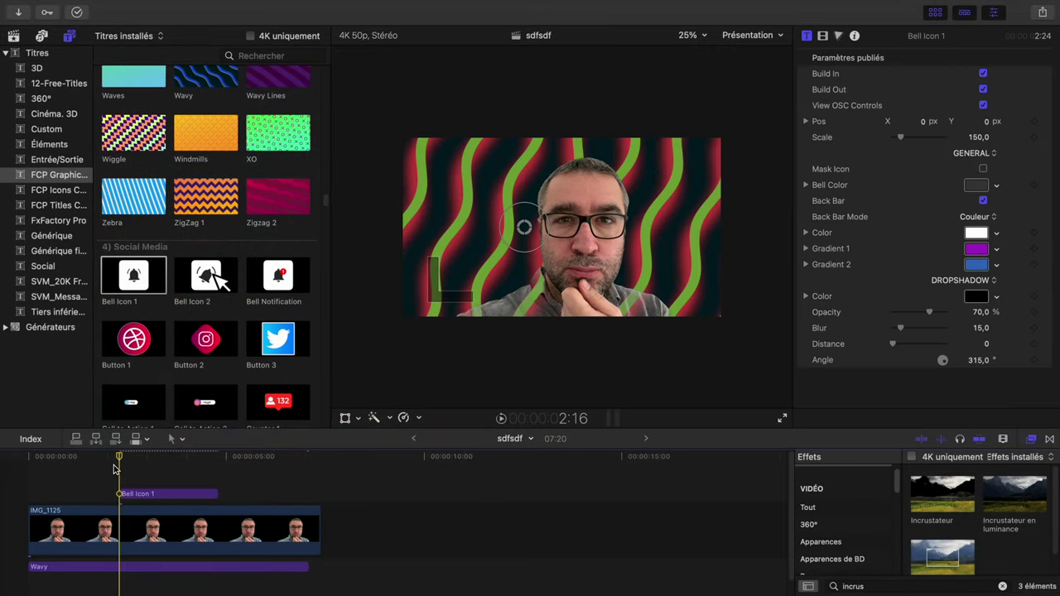
- Enlarge the bell icon to Scale 308,5 in the viewer
key("space")
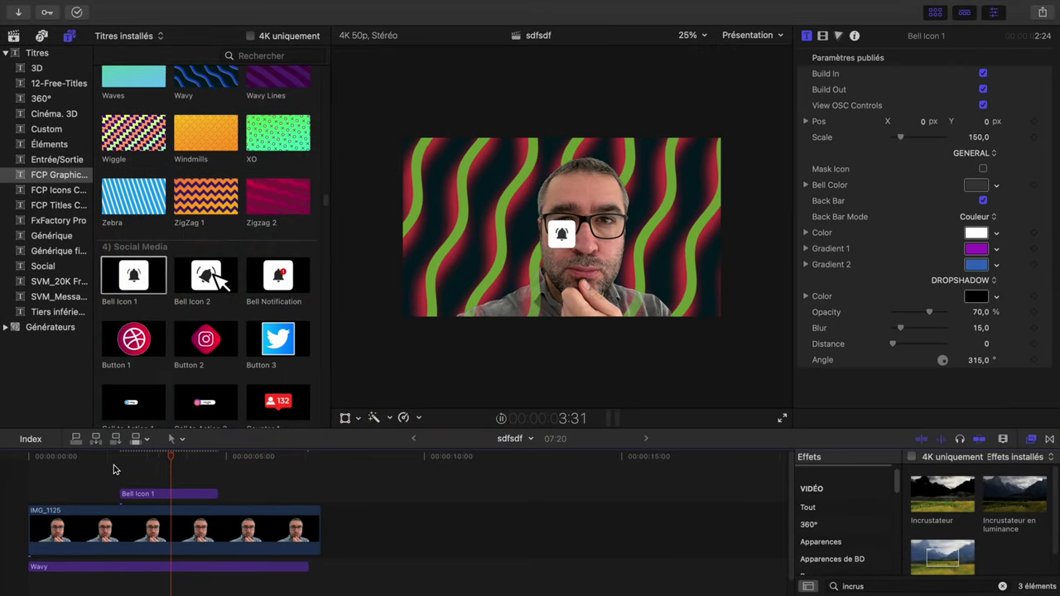
left_click_drag(168, 457, 160, 458)
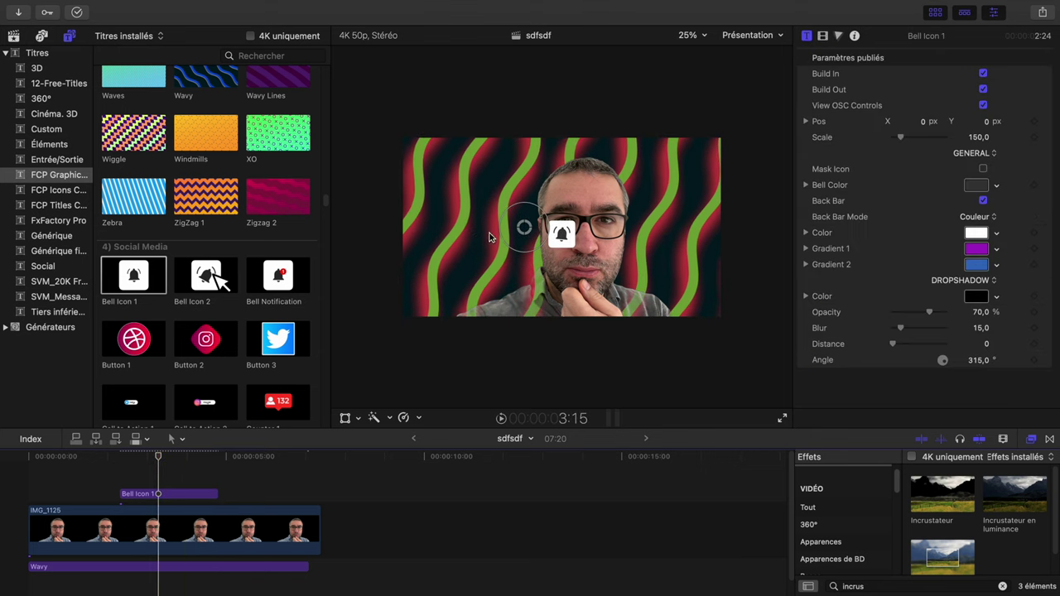
mouse_move(501, 231)
left_mouse_down()
mouse_move(473, 230)
mouse_move(462, 190)
left_mouse_up()
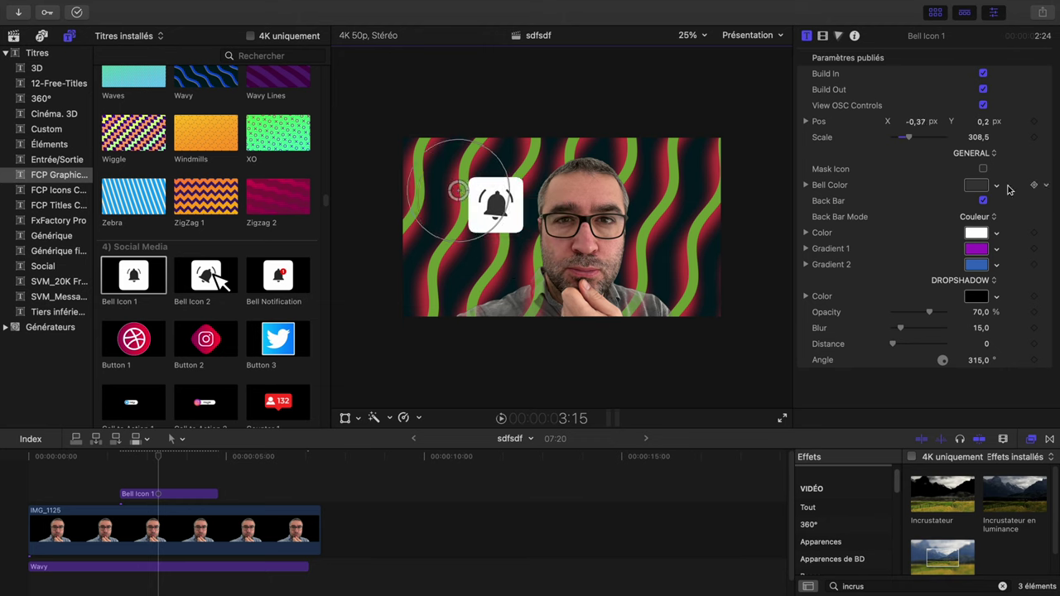
- Make the bell's Back Bar Color teal, preview it, and add Bell Icon 2 after it
left_click(997, 233)
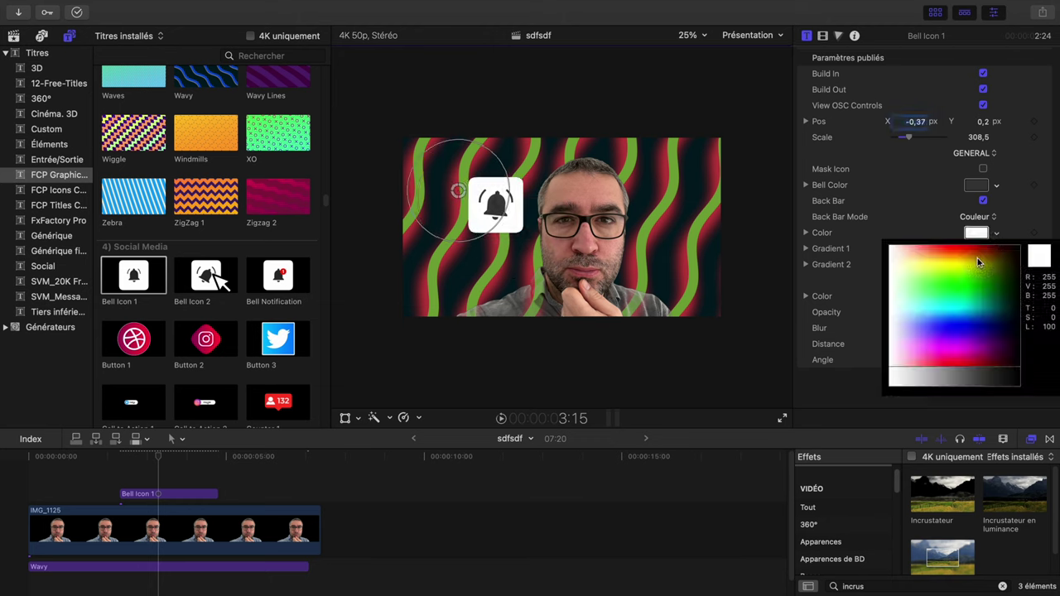
left_click(986, 303)
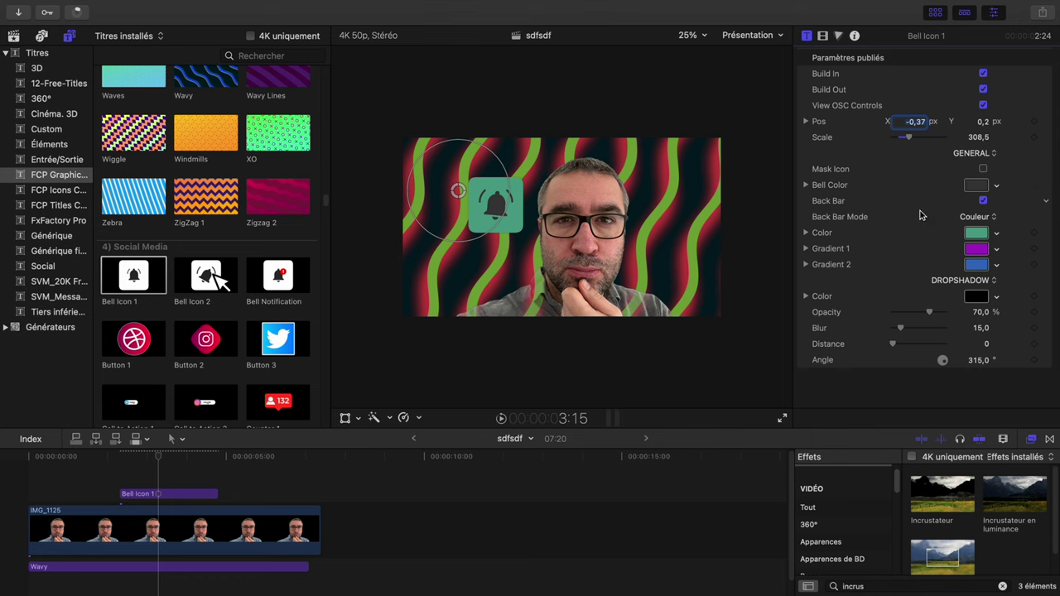
left_click(78, 470)
key("space")
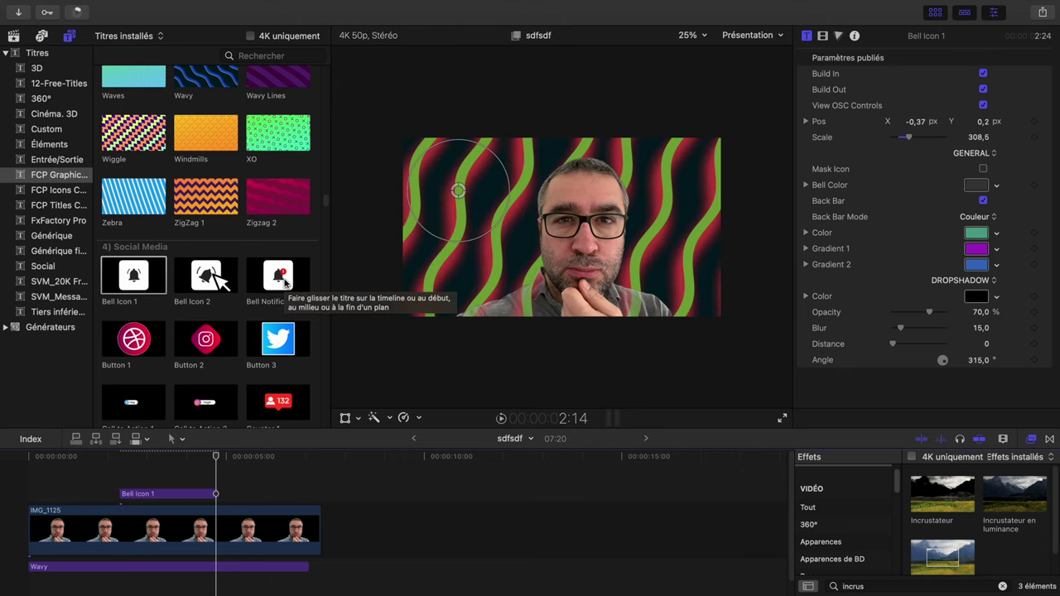
mouse_move(207, 278)
left_mouse_down()
mouse_move(269, 447)
mouse_move(235, 500)
left_mouse_up()
- Preview the two bell icons and select both clips together
key("super+4")
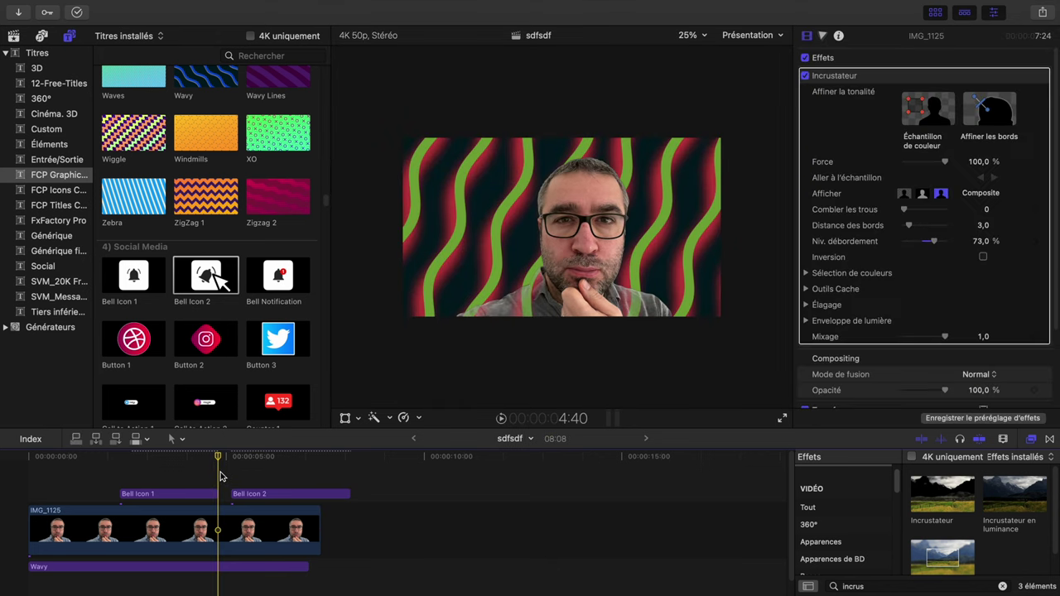
key("space")
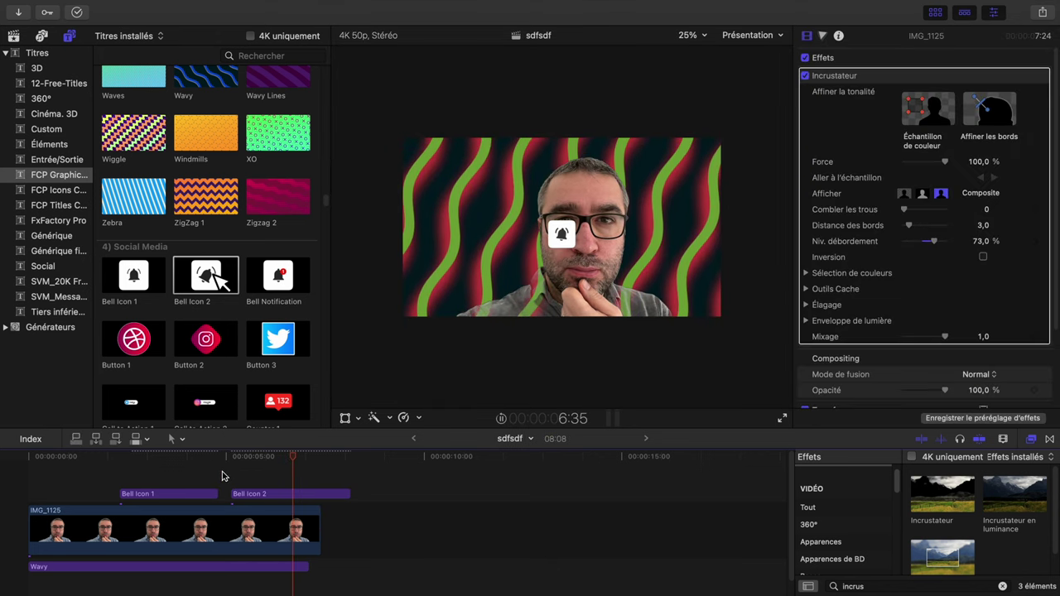
key("space")
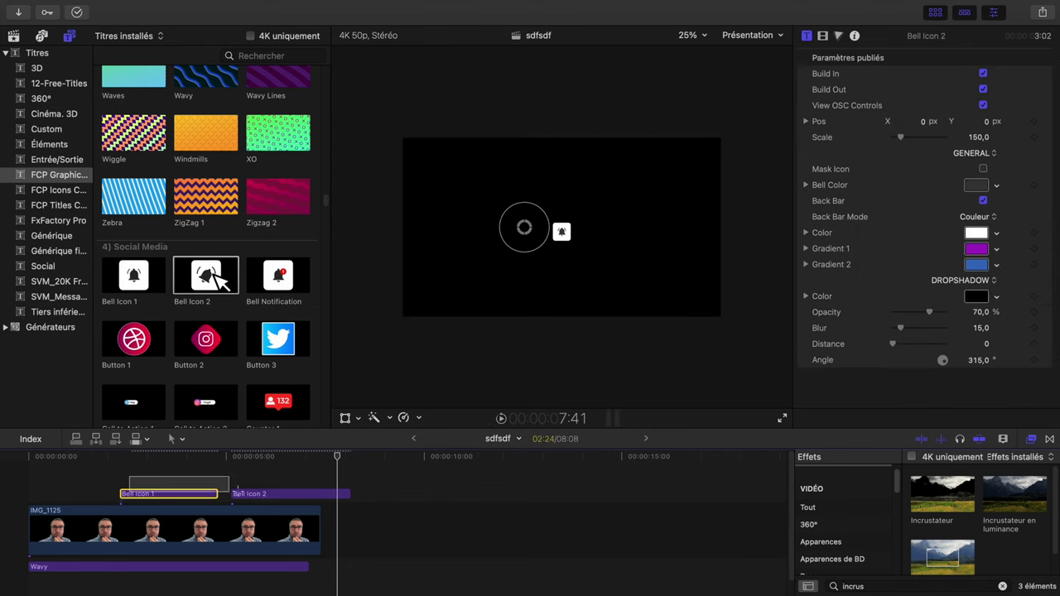
left_click_drag(131, 477, 328, 504)
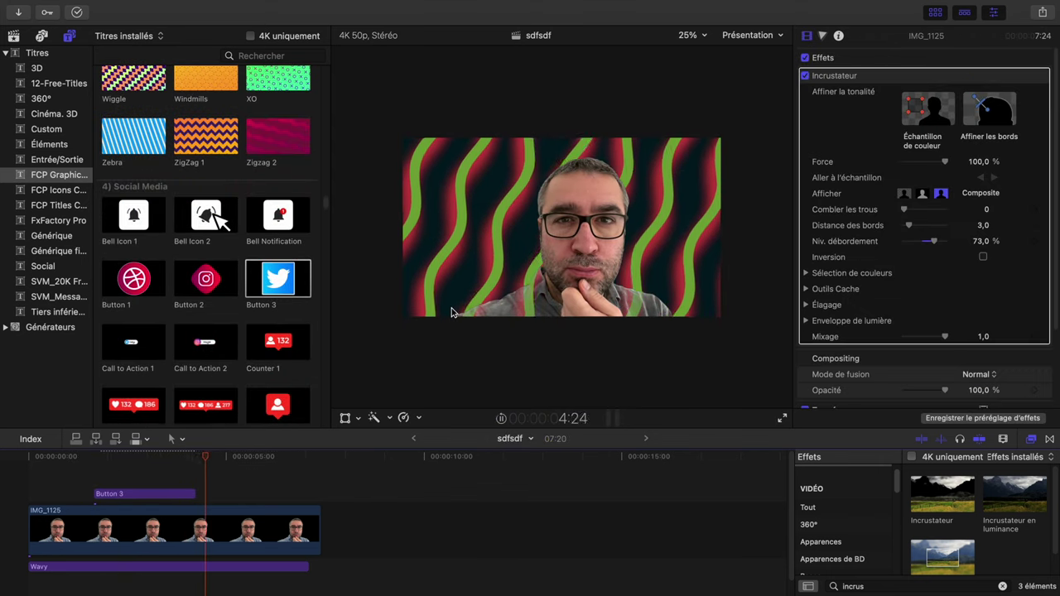
- Add the Counter 2 graphic and the Facebook Post 2 title to the timeline
scroll(226, 230, "down", 2)
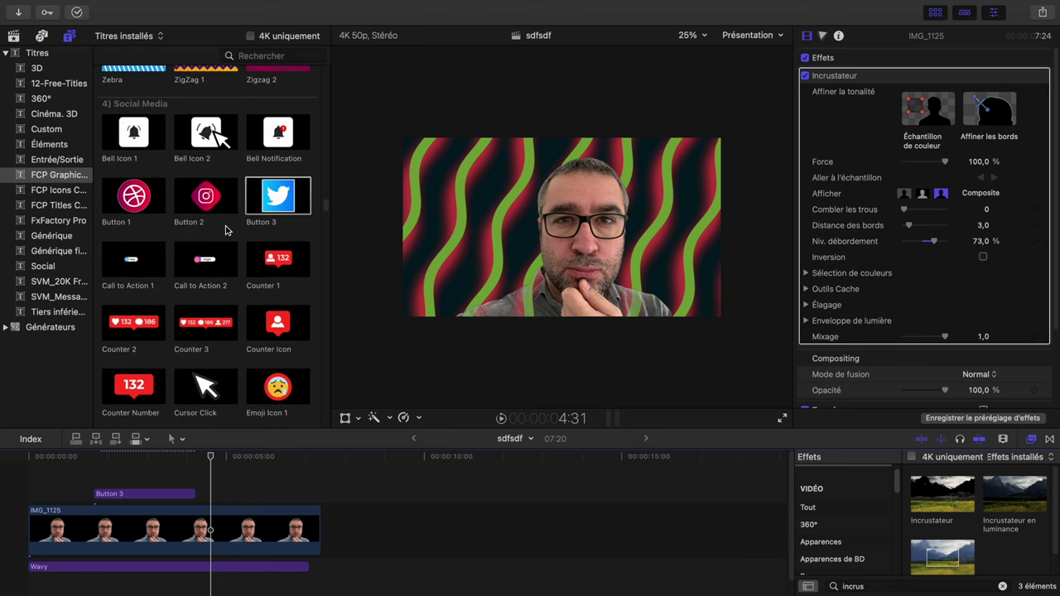
left_click_drag(125, 326, 214, 490)
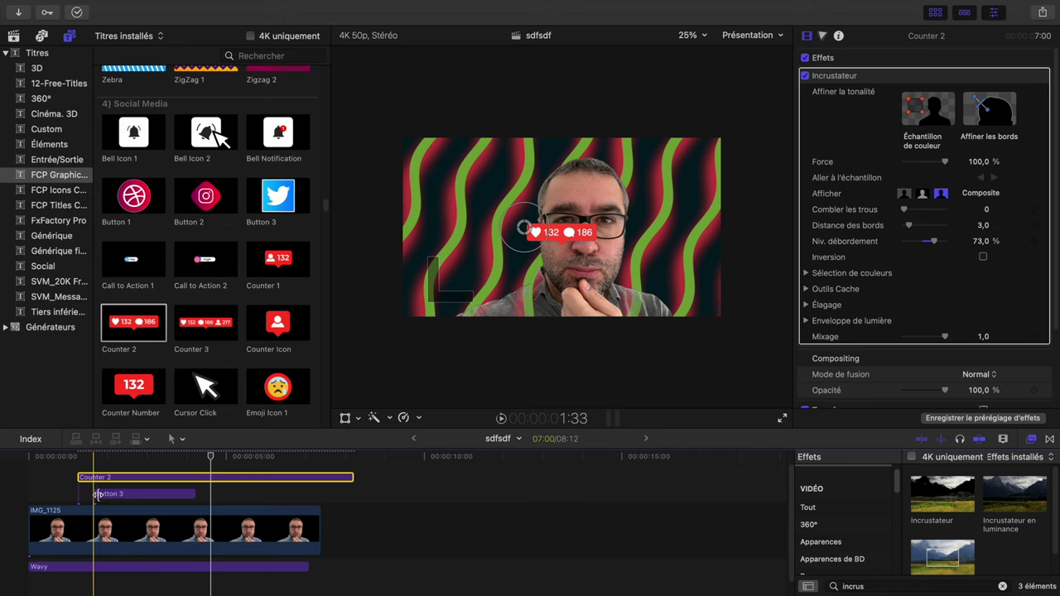
mouse_move(205, 314)
left_mouse_down()
mouse_move(362, 532)
mouse_move(353, 503)
left_mouse_up()
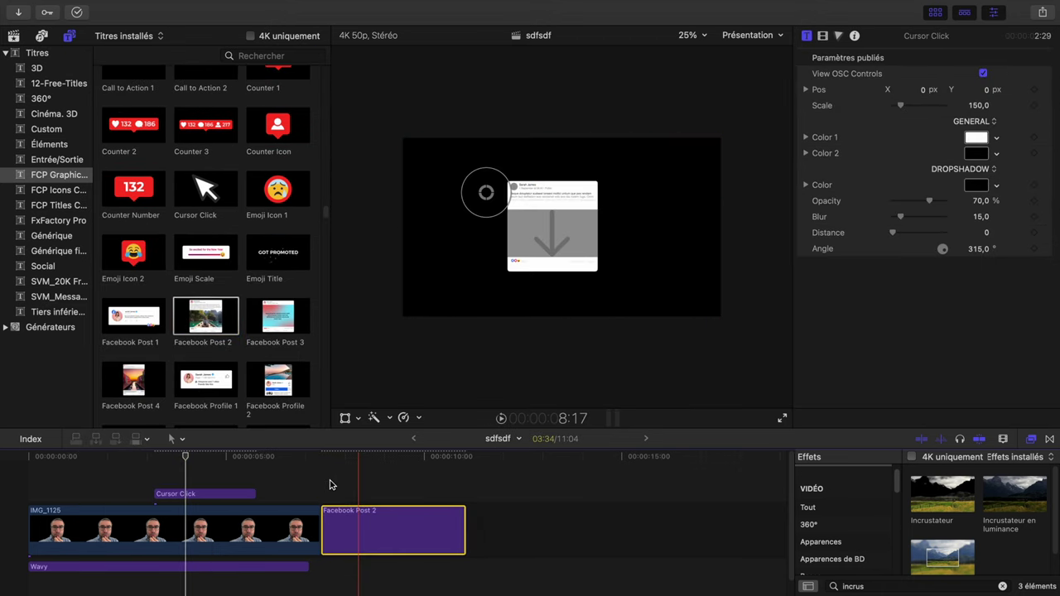
- Preview Facebook Post 2 and fill its first image placeholder with clip 3
left_click(326, 480)
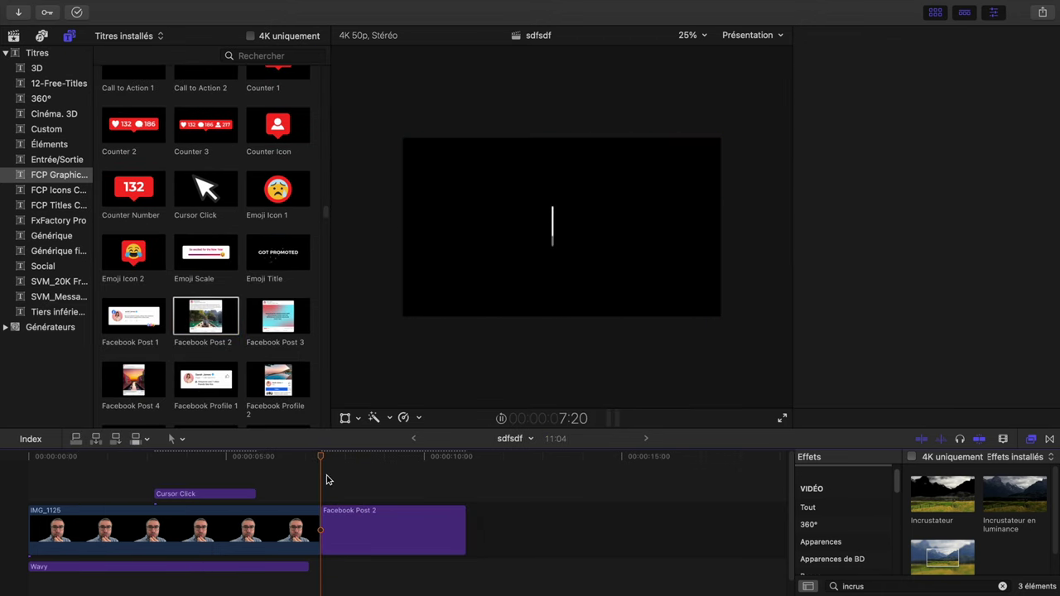
key("space")
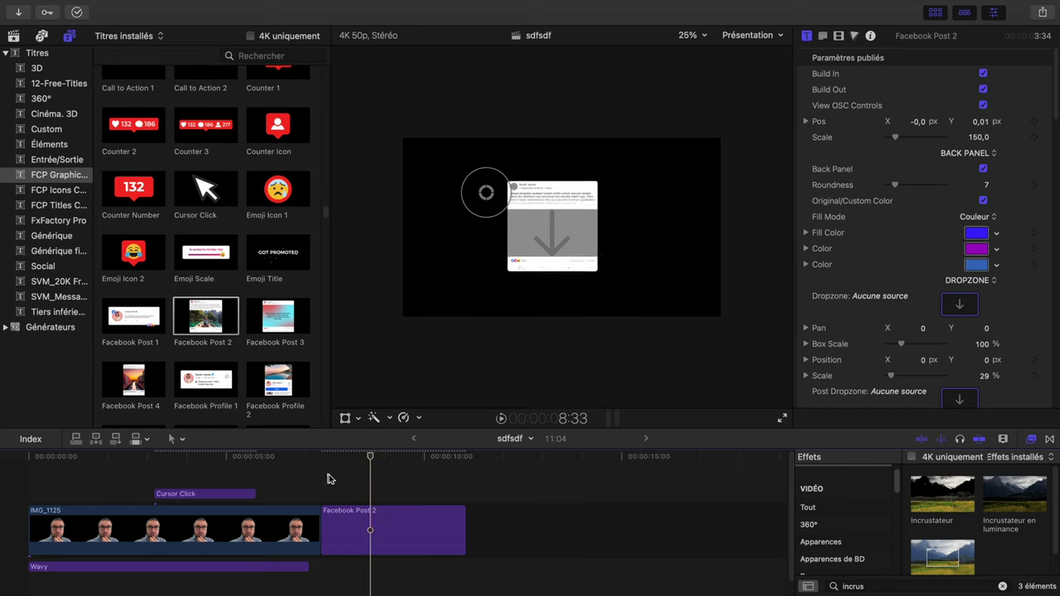
left_click(967, 312)
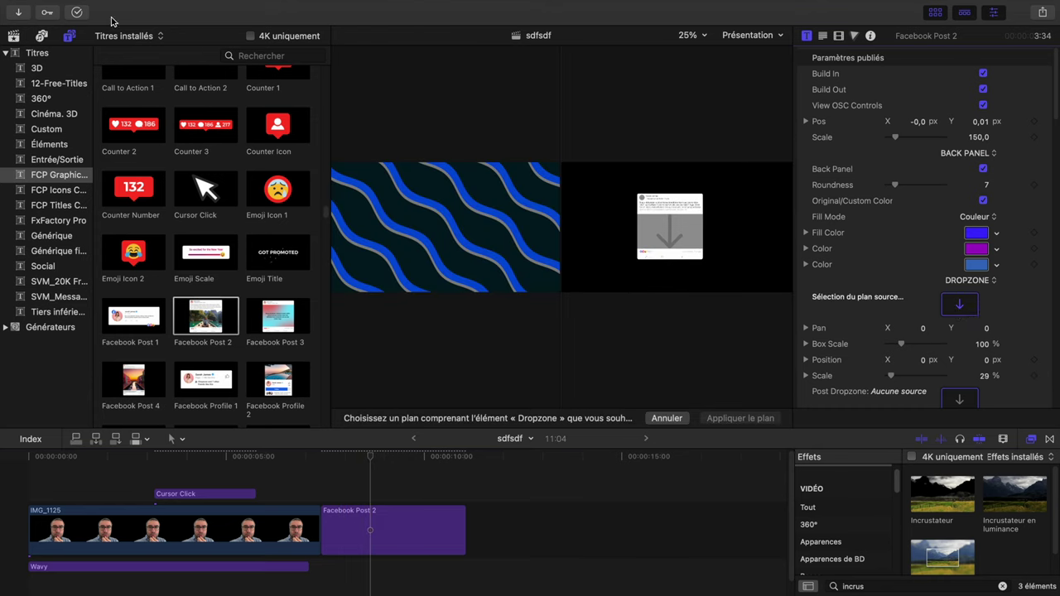
left_click(16, 37)
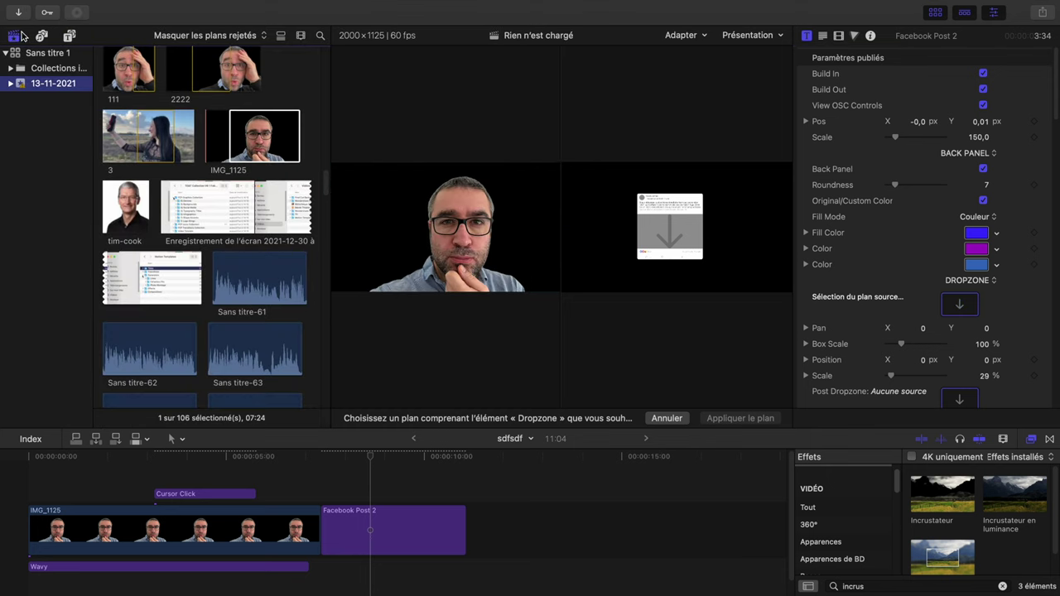
left_click(143, 139)
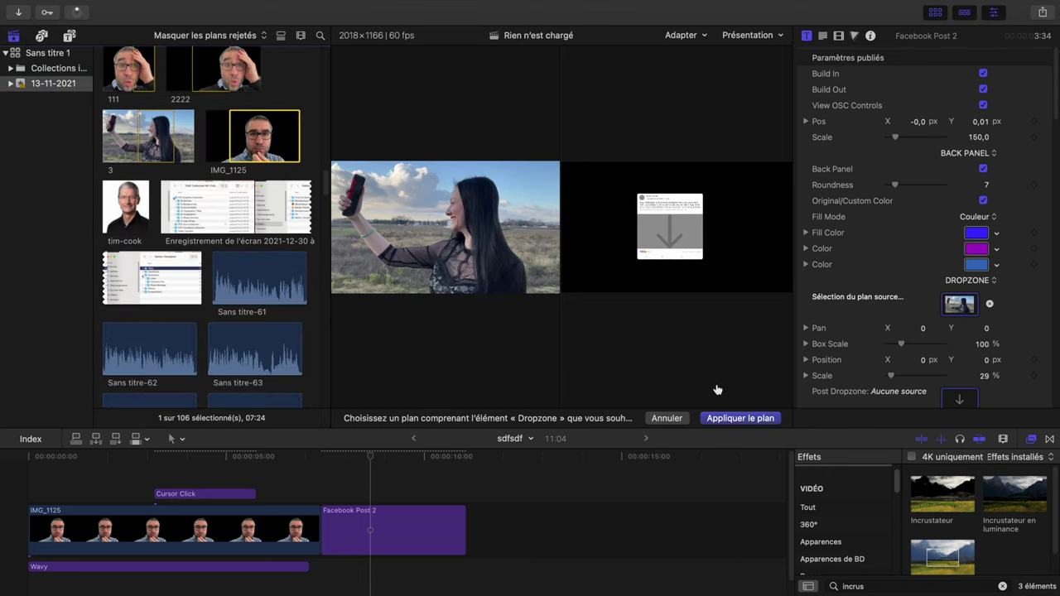
left_click(745, 418)
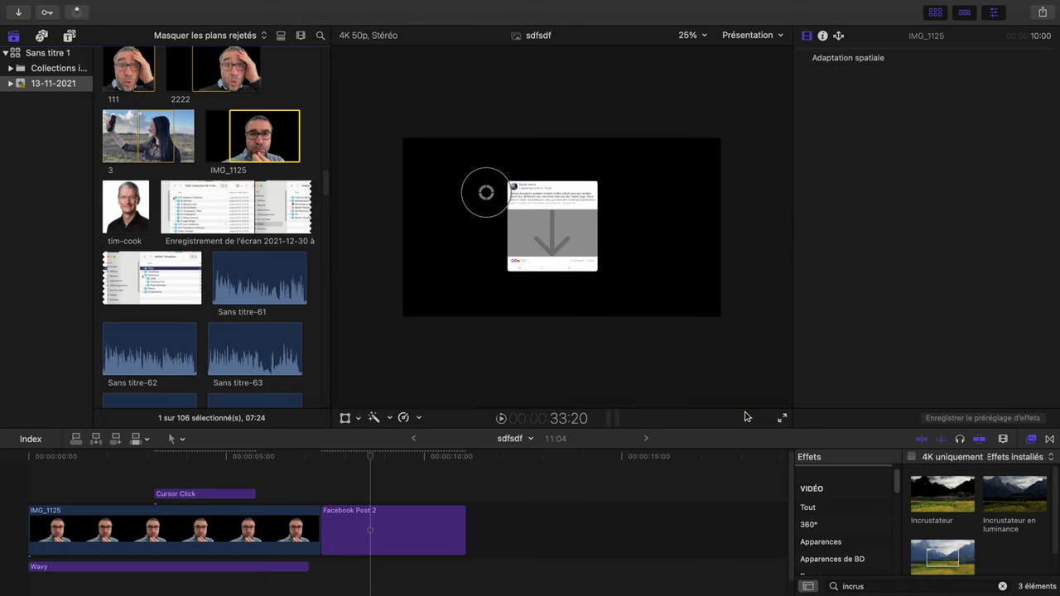
- Fill the post's second image placeholder with clip 3 as well
left_click(386, 472)
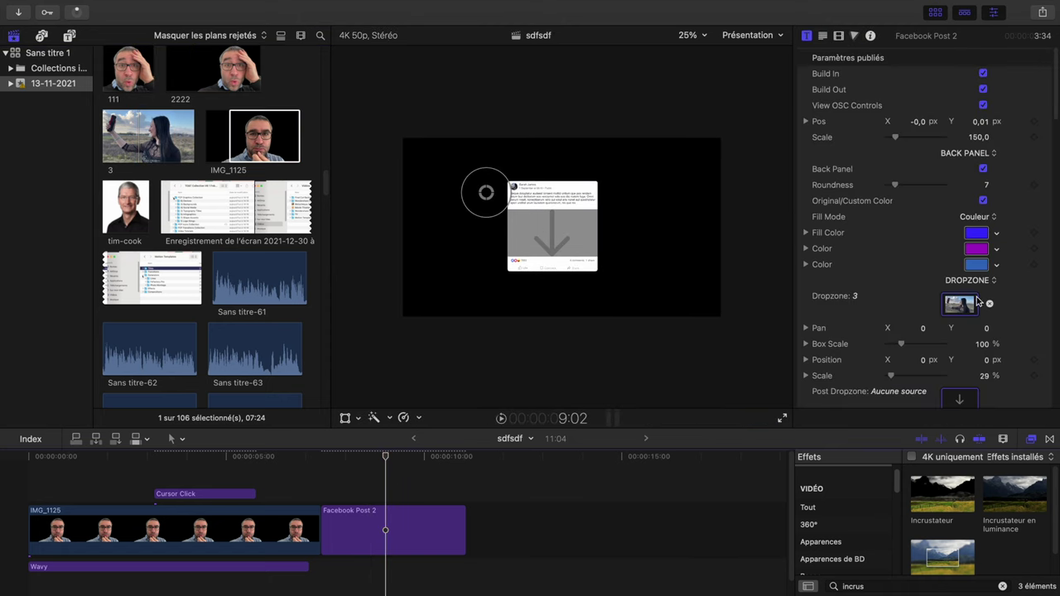
scroll(974, 301, "down", 1)
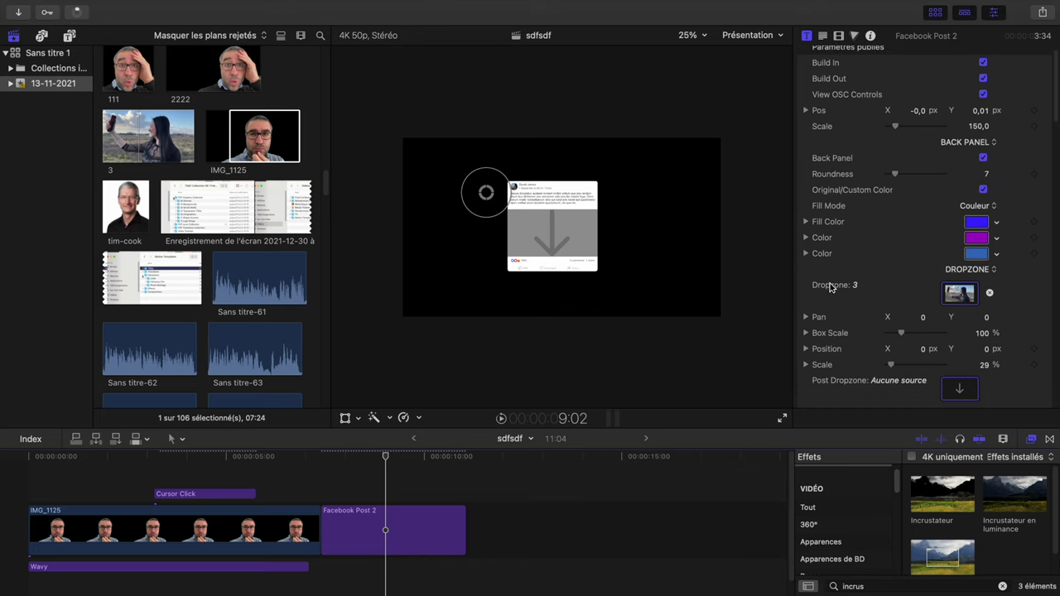
left_click(957, 386)
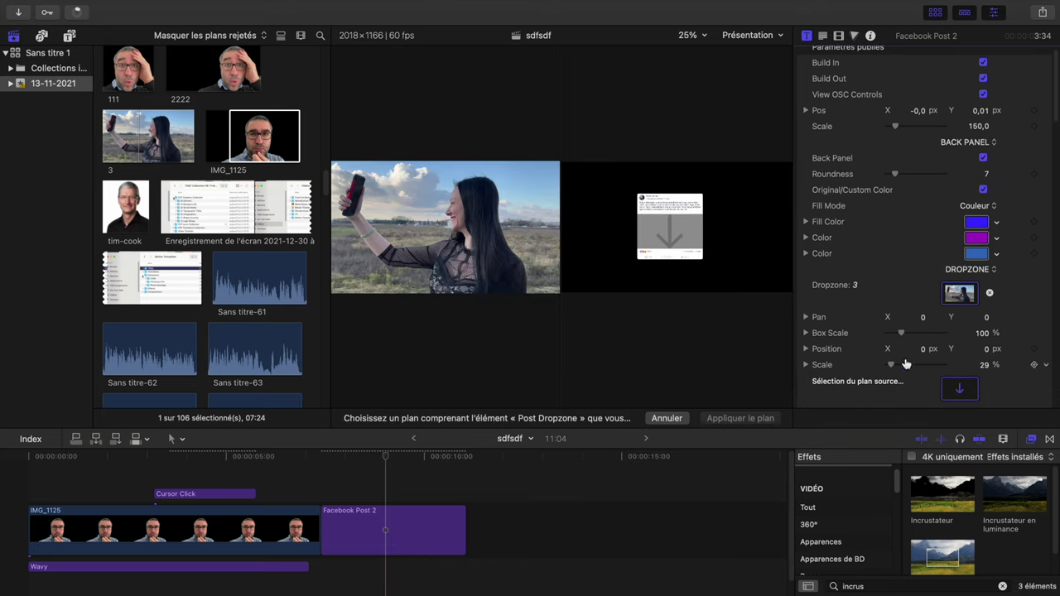
left_click(159, 139)
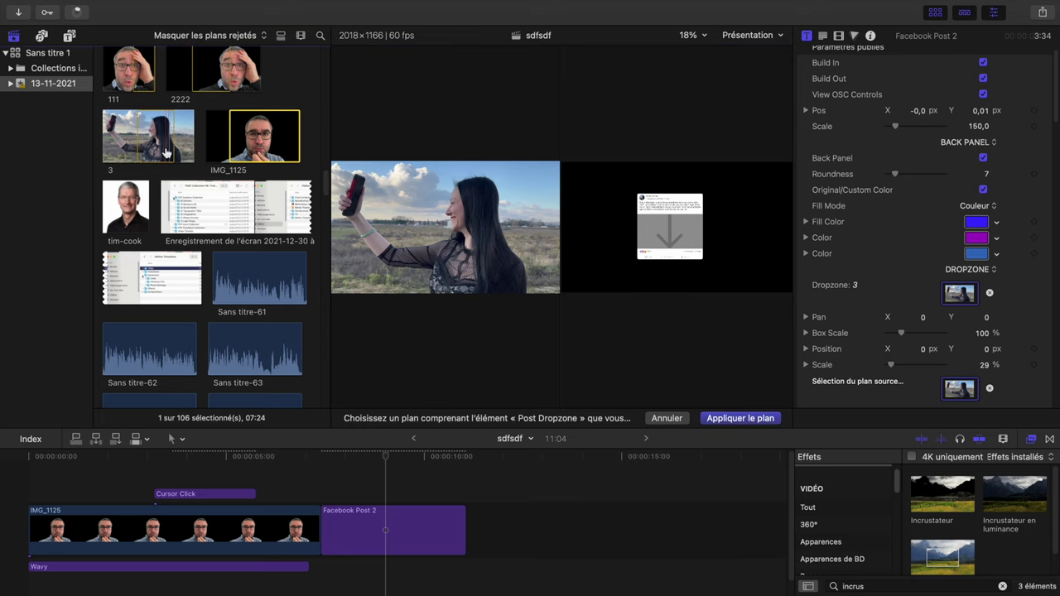
left_click(746, 422)
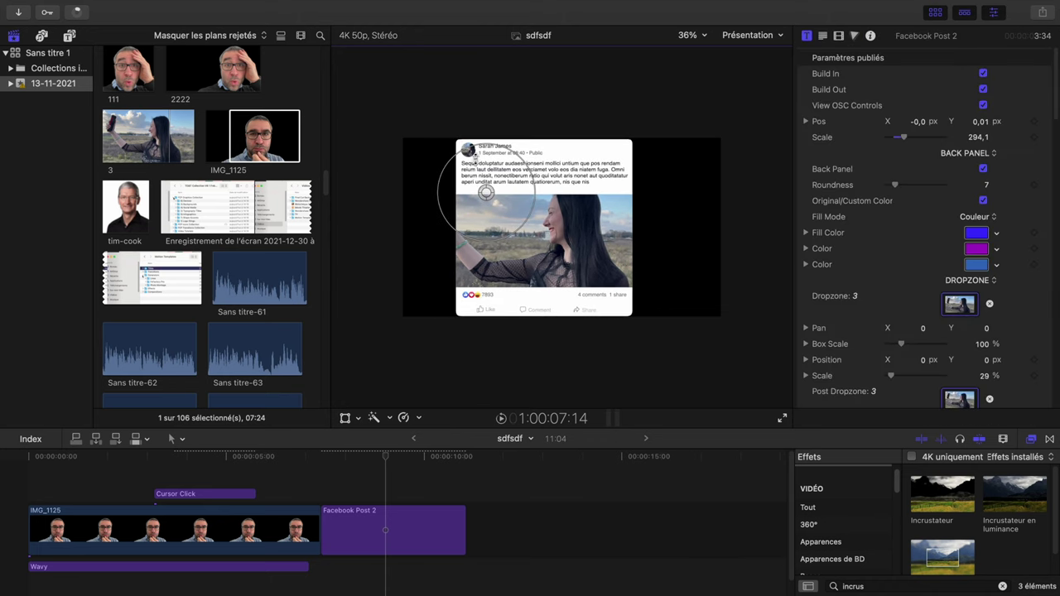
- Replace Facebook Post 2's profile name with 'Amazing Mac'
scroll(963, 267, "down", 10)
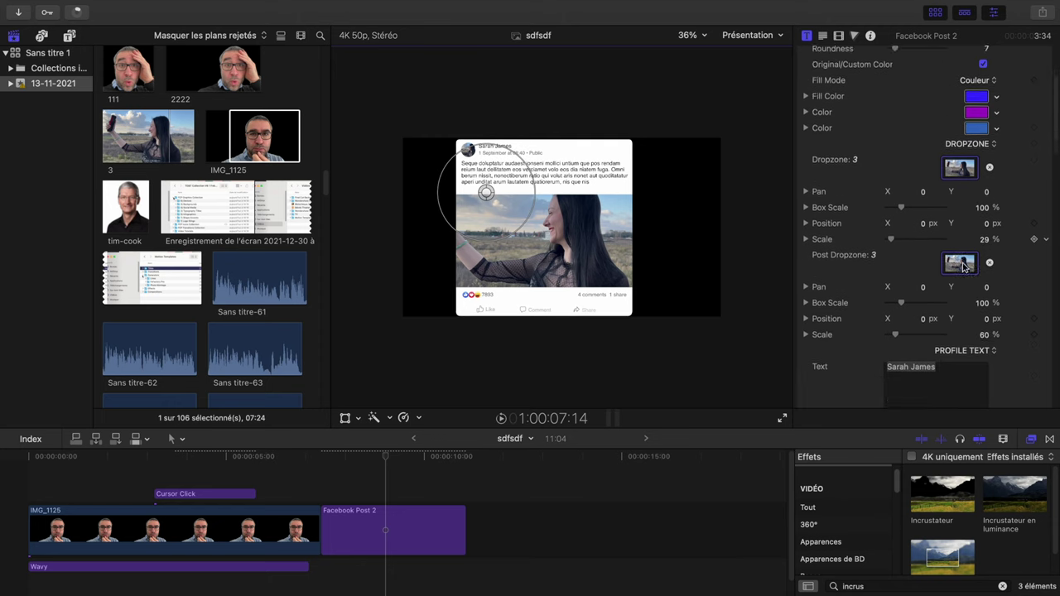
triple_click(945, 196)
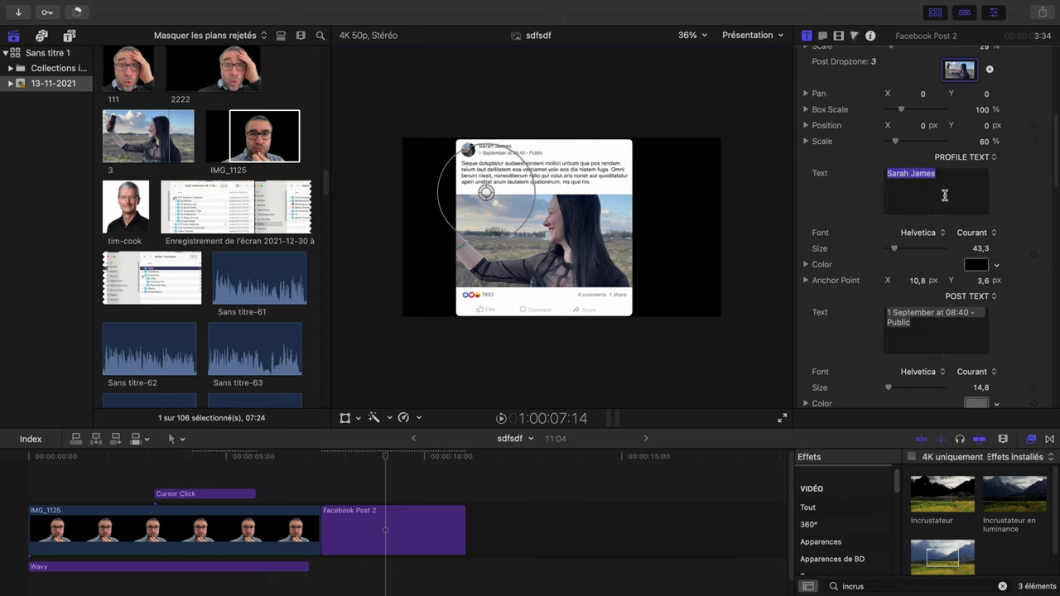
type("Amazing mac")
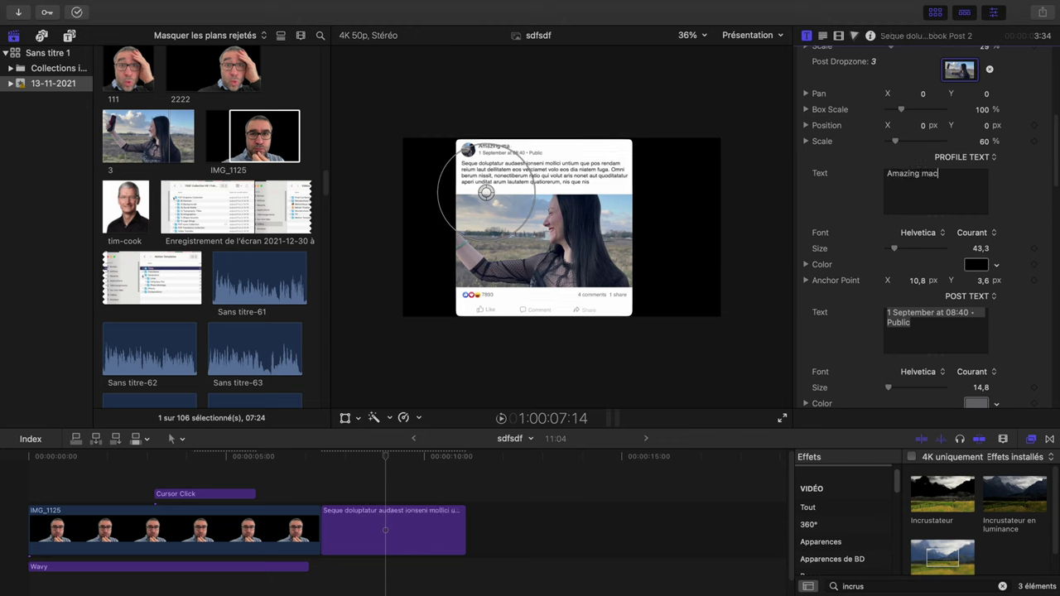
key("BackSpace")
key("BackSpace")
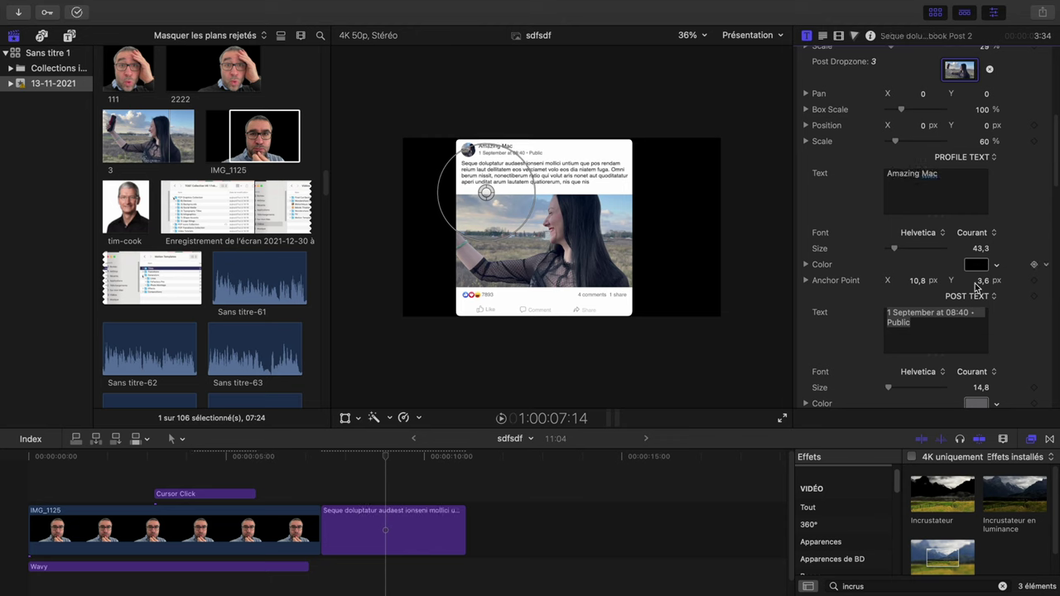
- Change the post's date line to 'Maintenant' and its body text to 'Salut'
triple_click(929, 322)
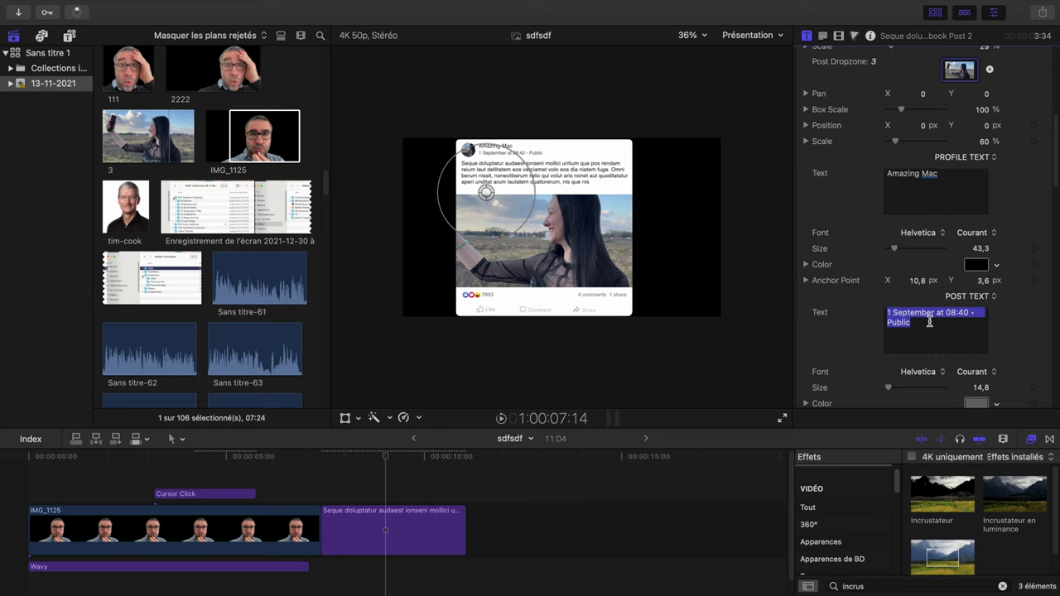
type("maintenantn")
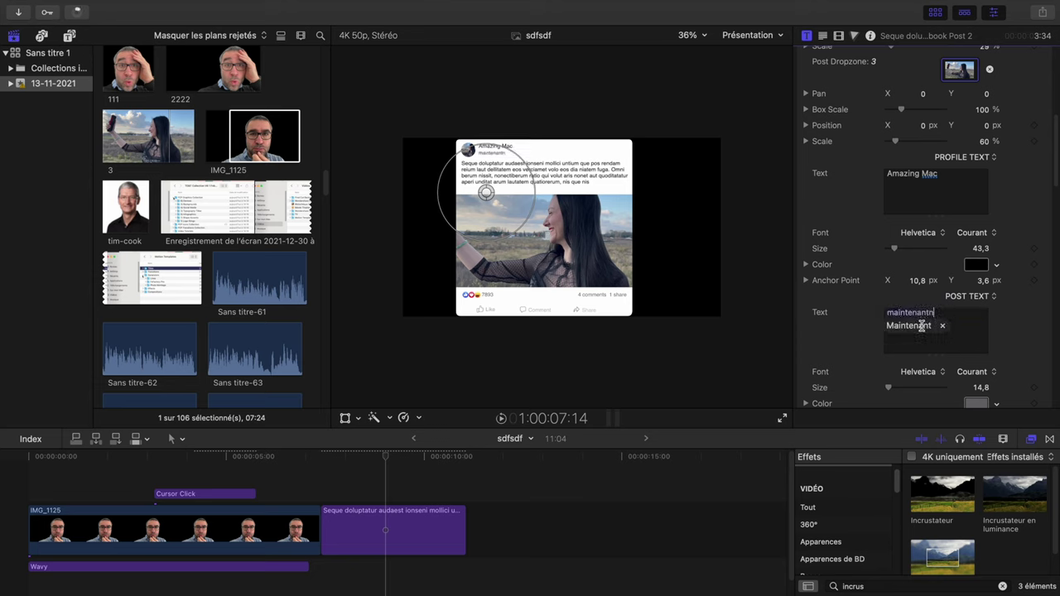
left_click(912, 326)
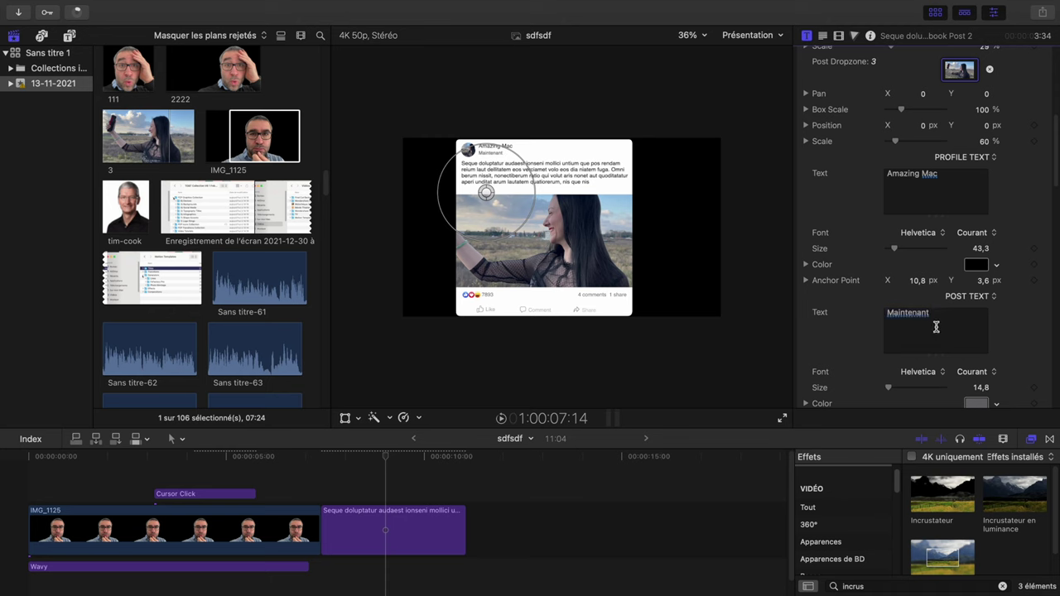
scroll(937, 353, "down", 3)
triple_click(930, 373)
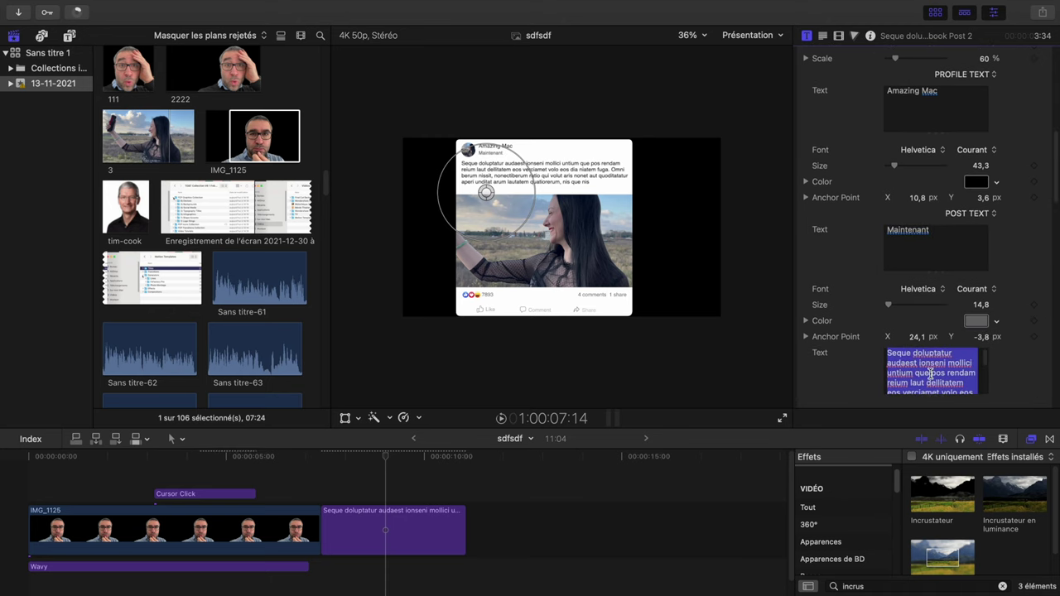
type("Sa")
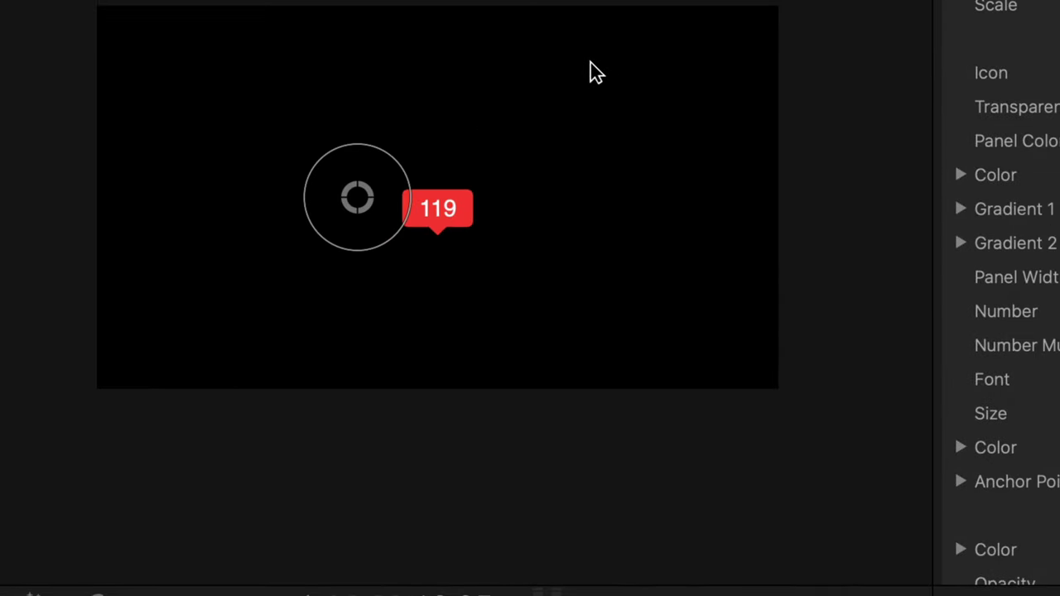
- Enlarge the red Counter Number badge and make it olive green
left_click_drag(315, 222, 192, 284)
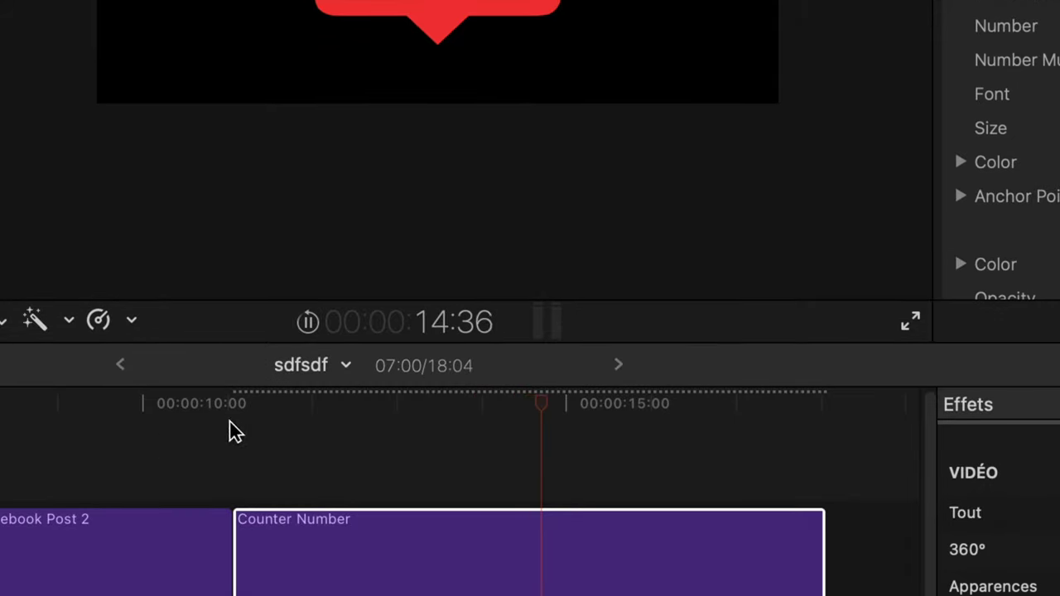
left_click(235, 414)
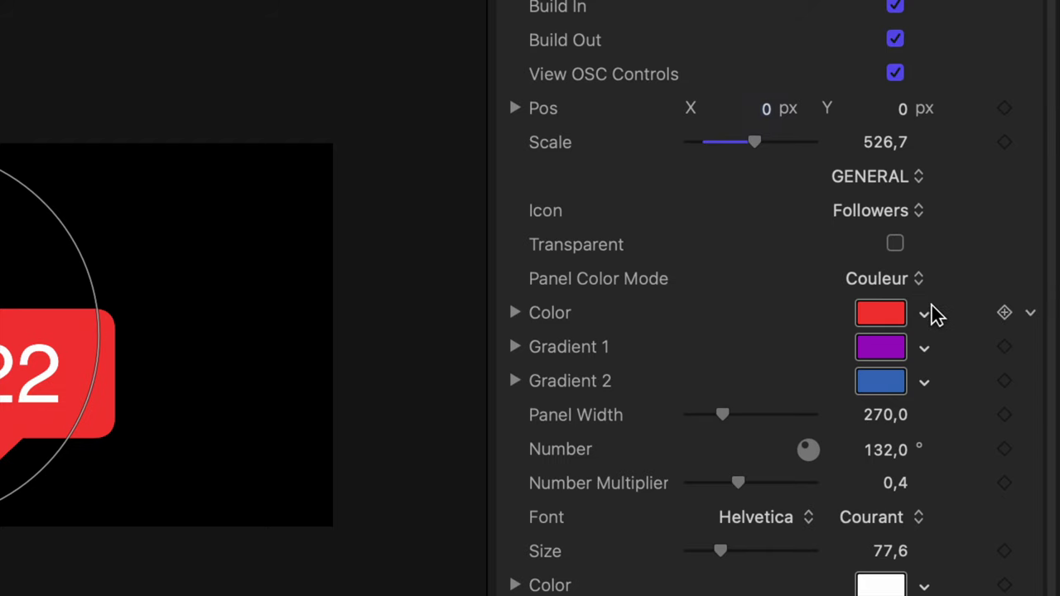
left_click(928, 312)
left_click(896, 381)
left_click_drag(901, 391, 901, 400)
left_click(947, 270)
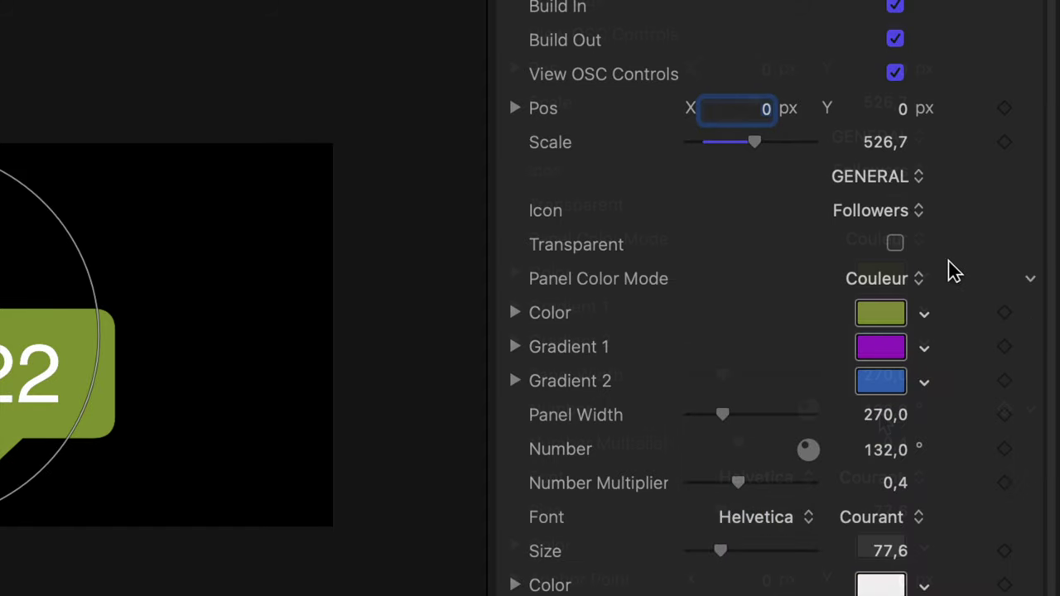
- Set the counter's Number to 50 and play the counter animation
scroll(949, 270, "down", 2)
left_click(880, 411)
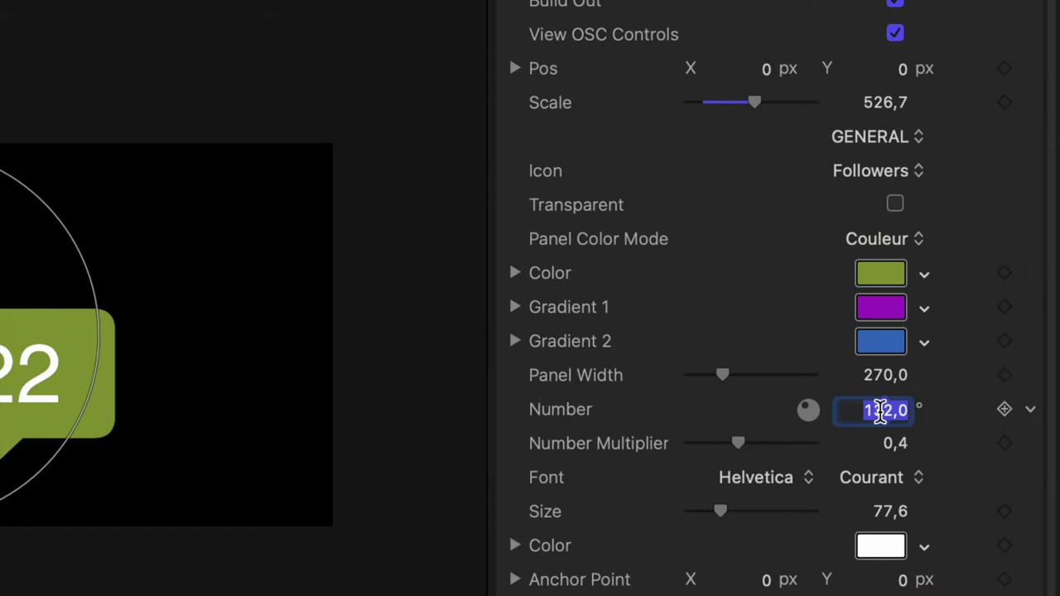
type("50")
key("Return")
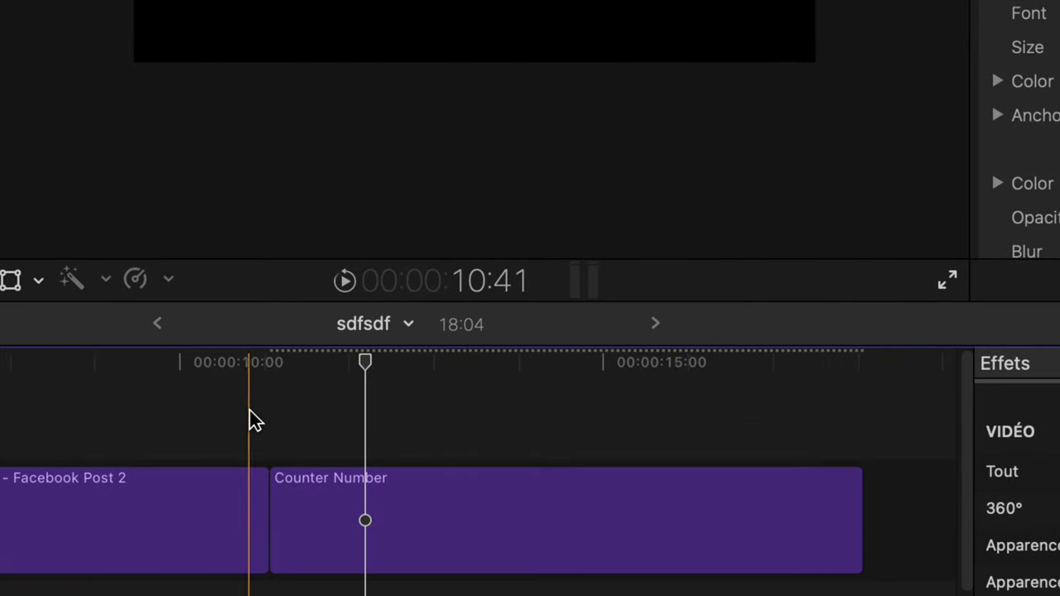
left_click(250, 420)
key("space")
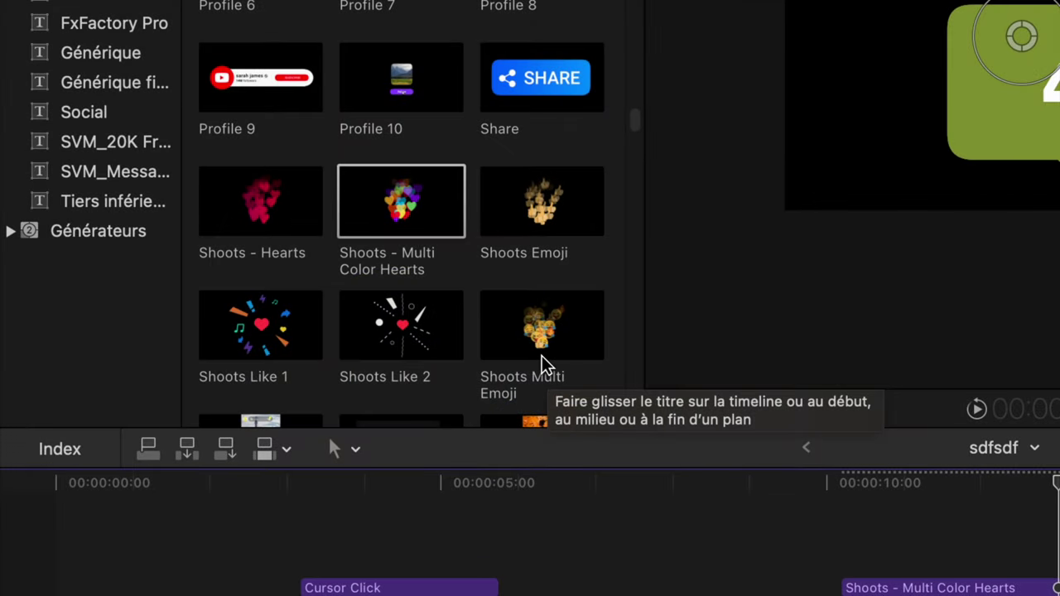
- Place Shoots Multi Emoji over the counter, deleting the Multi Color Hearts and Shoots Emoji clips
left_click_drag(543, 365, 896, 547)
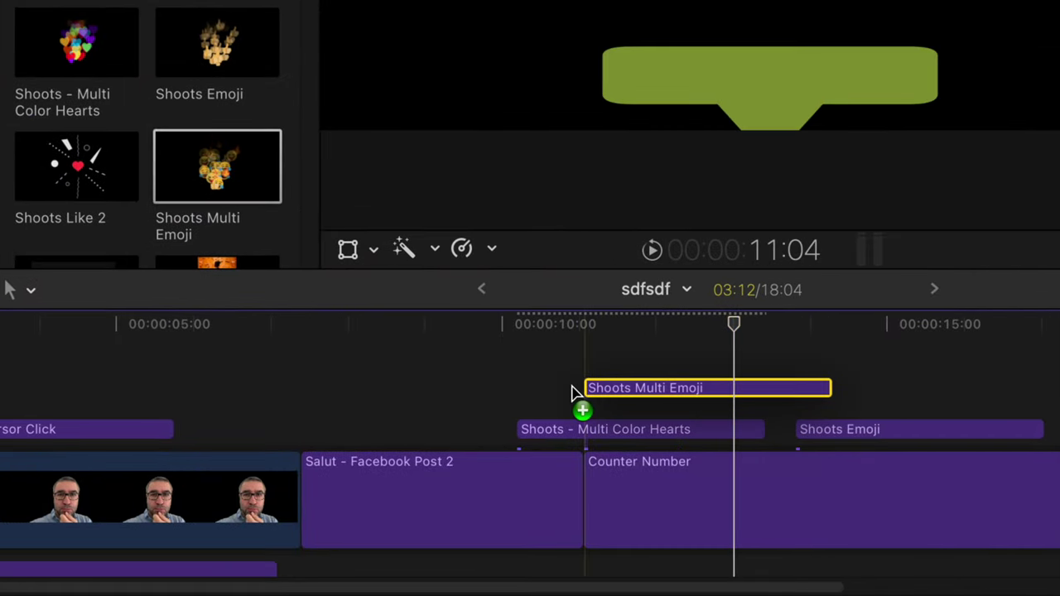
left_click_drag(571, 390, 562, 433)
left_click(563, 429)
key("Delete")
left_click(822, 429)
key("Delete")
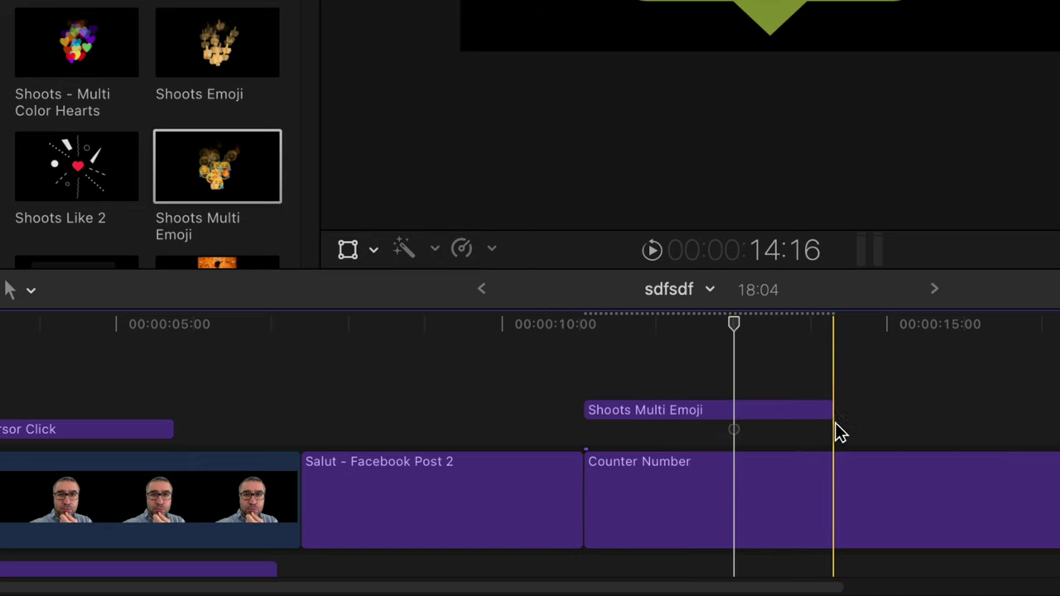
- Preview the emoji burst, pause at the 50 count, and enlarge the burst around it
left_click(574, 372)
key("space")
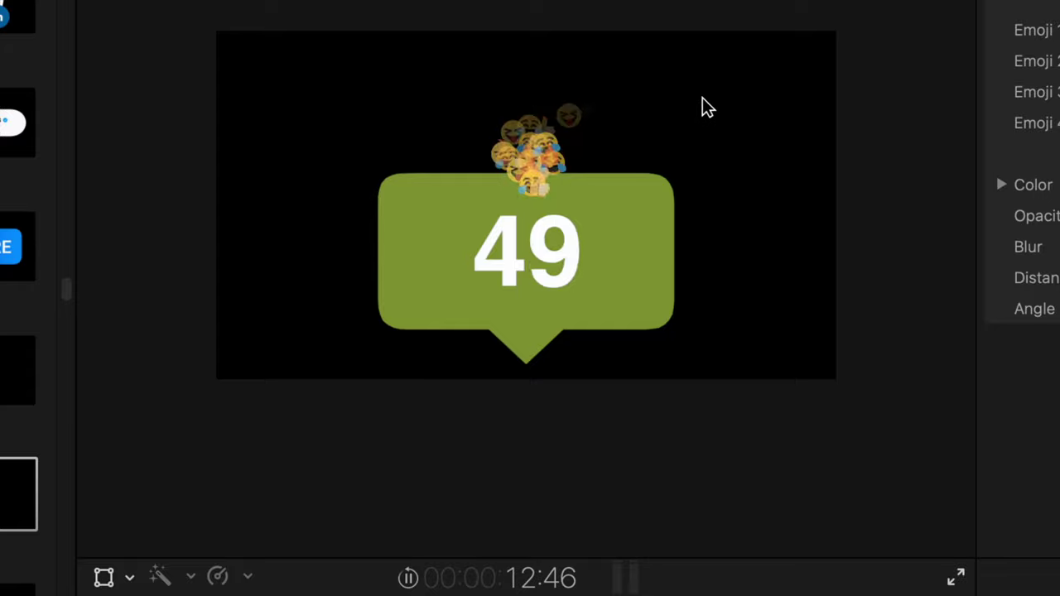
key("space")
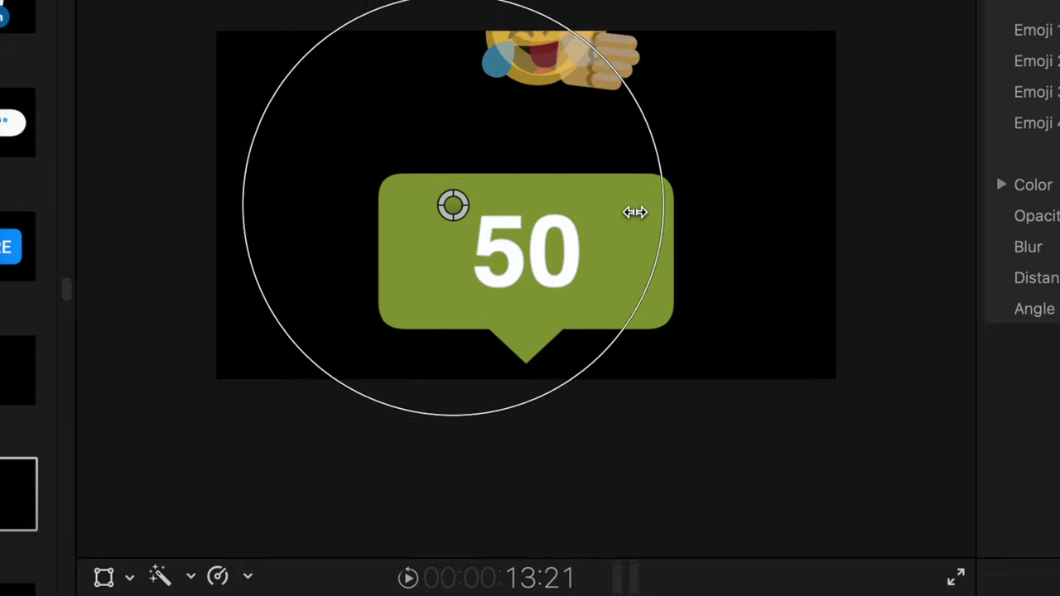
mouse_move(479, 187)
left_mouse_down()
mouse_move(622, 213)
mouse_move(618, 400)
left_mouse_up()
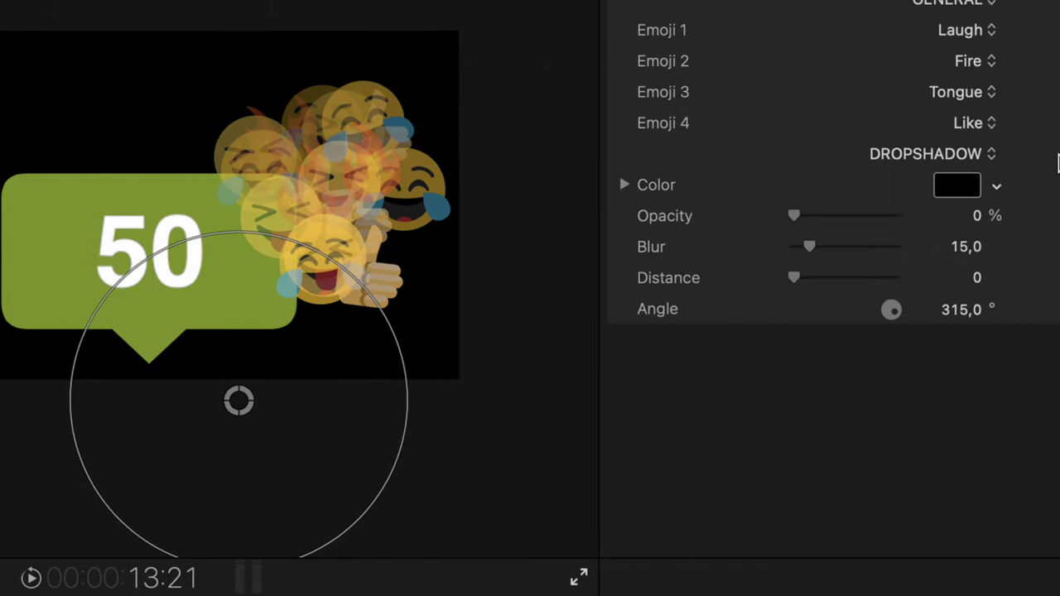
- Change Emoji 1 to Fire, then Love, and reopen its choices to pick Tongue
left_click(927, 154)
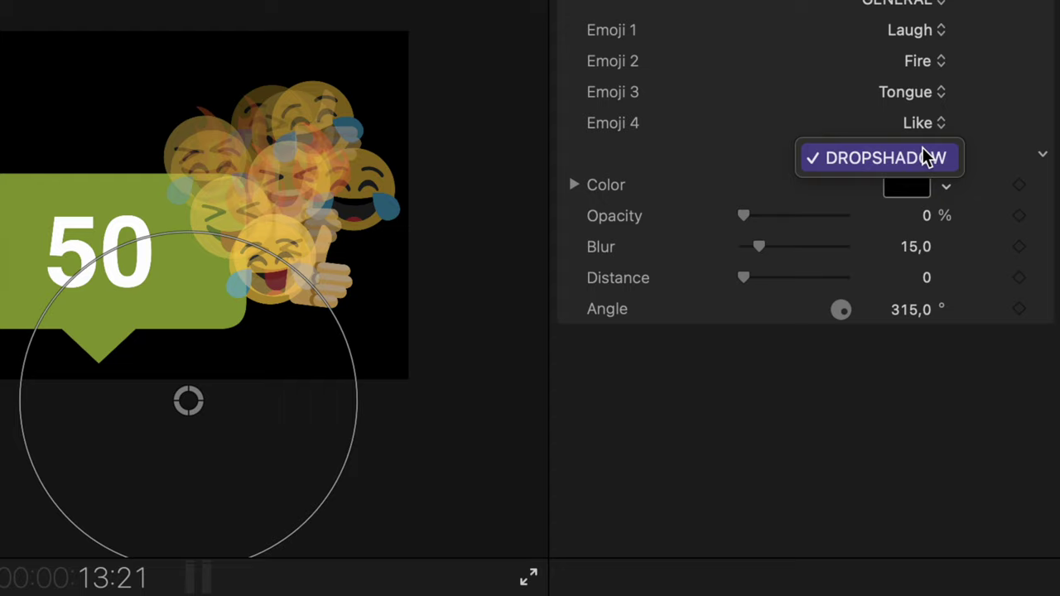
left_click(927, 157)
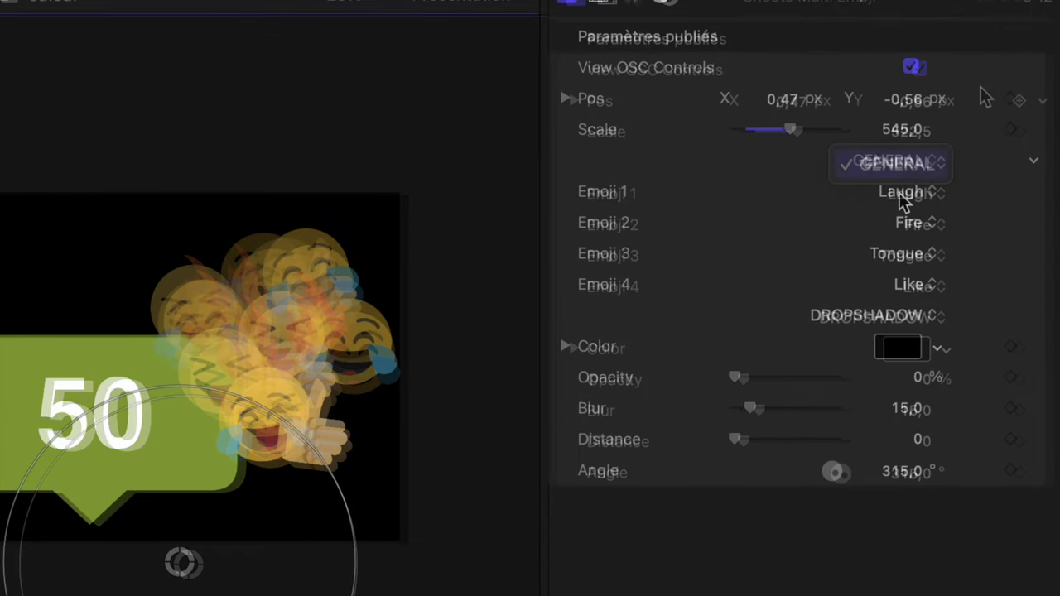
left_click(899, 192)
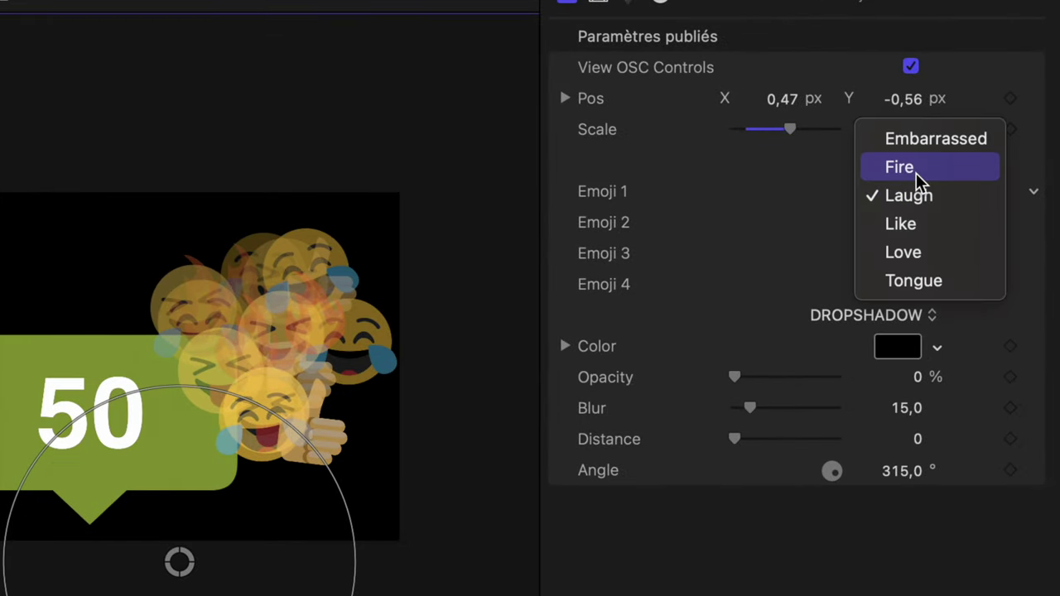
left_click(916, 173)
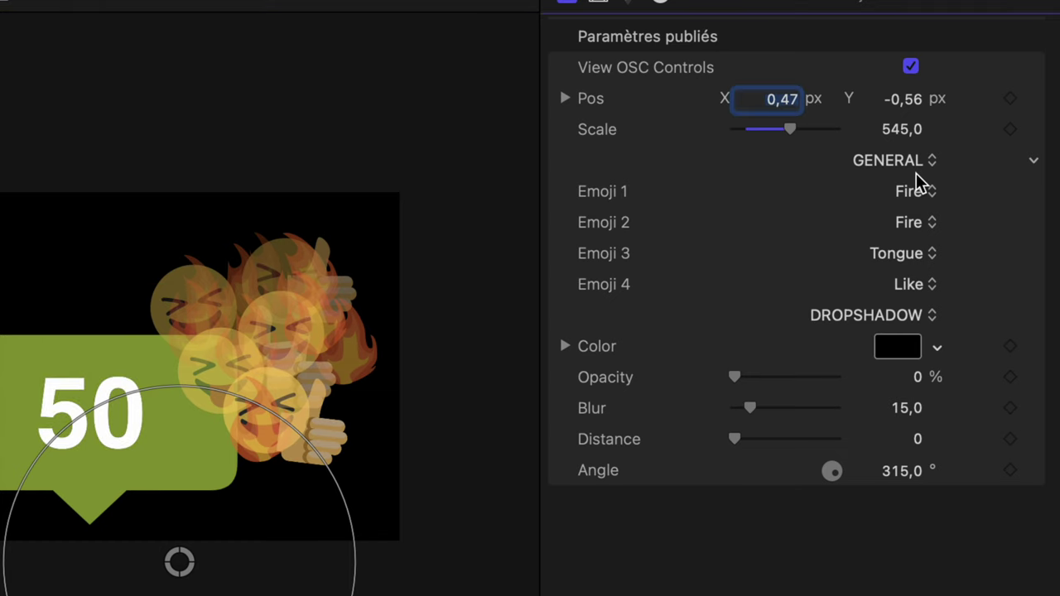
left_click(915, 195)
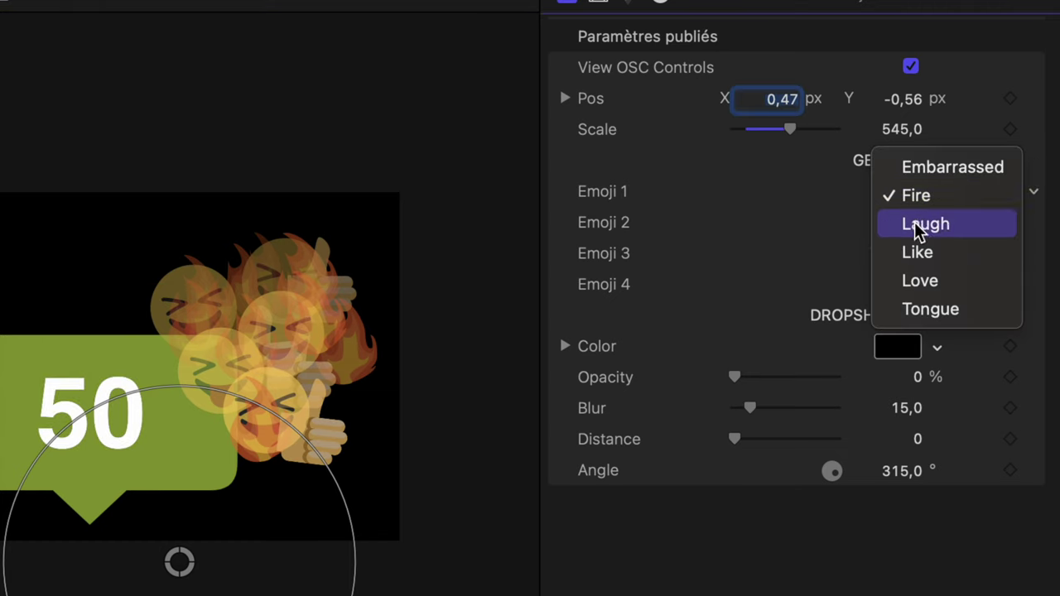
left_click(919, 283)
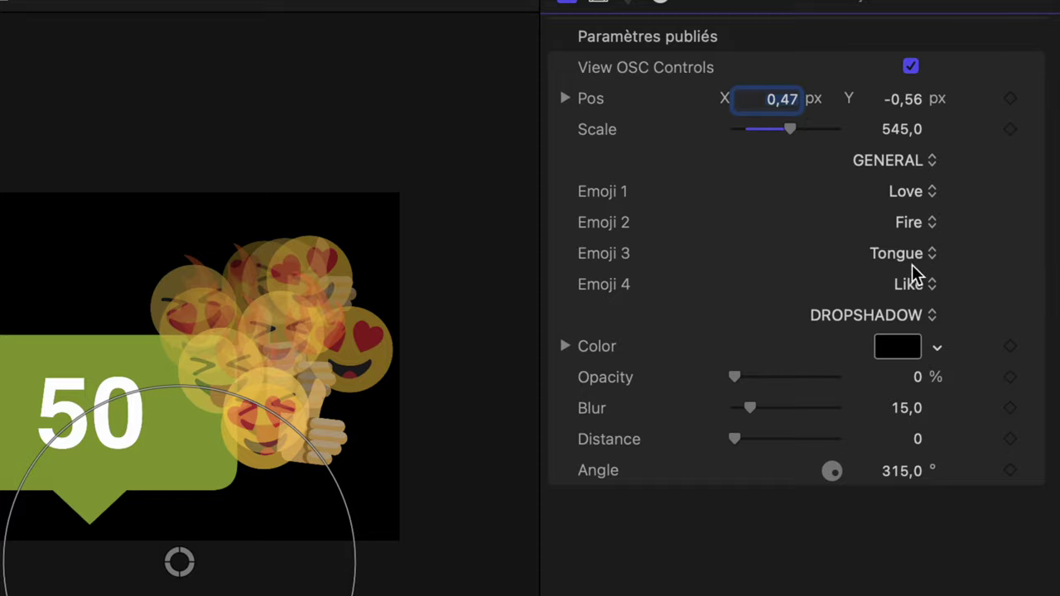
left_click(911, 192)
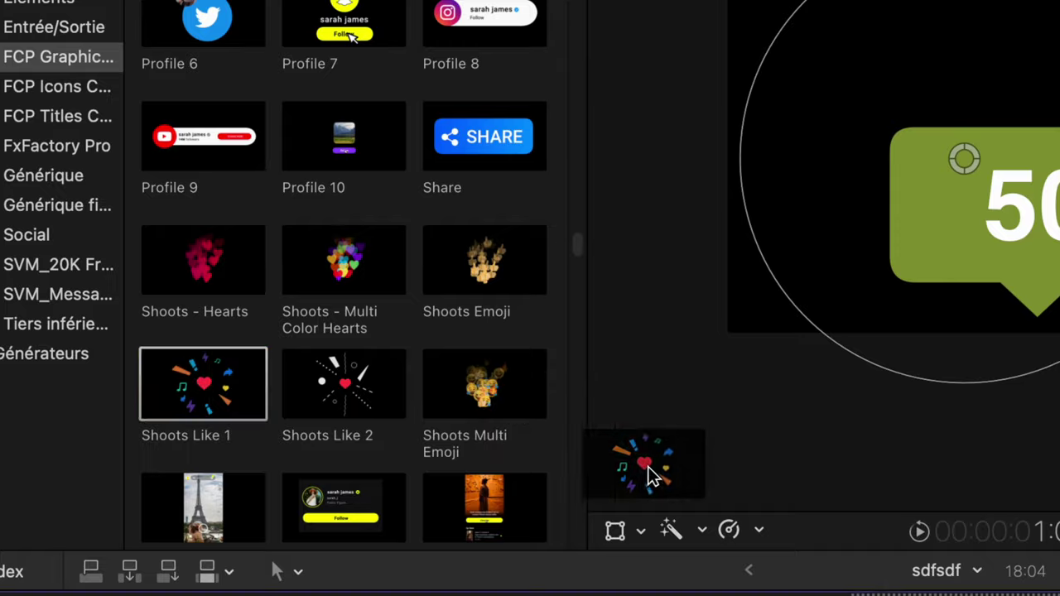
- Add Shoots Like 1 above Counter Number after the emoji burst and preview it
mouse_move(650, 476)
left_mouse_down()
mouse_move(946, 530)
mouse_move(670, 435)
left_mouse_up()
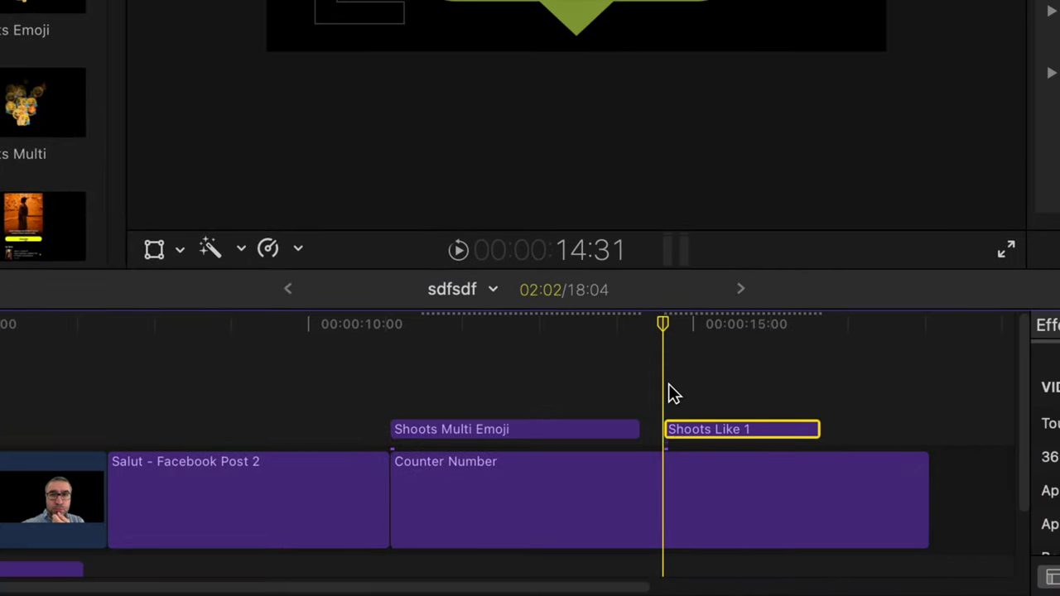
key("space")
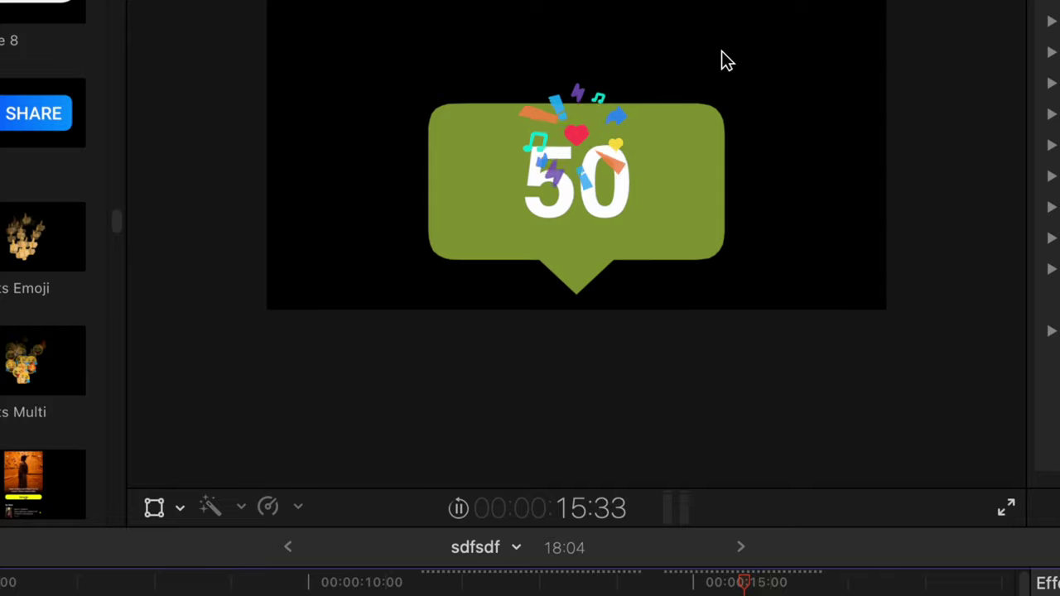
key("space")
- Shrink the 50 counter bubble and replay from about 14:16 to 15:25
left_click(694, 489)
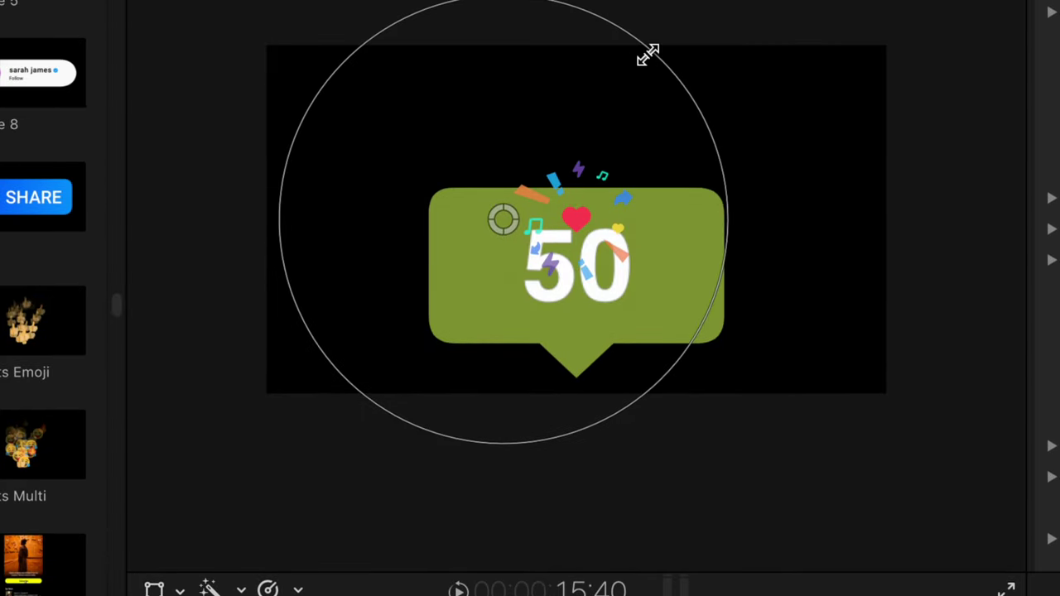
mouse_move(647, 55)
left_mouse_down()
mouse_move(536, 242)
mouse_move(481, 243)
mouse_move(257, 317)
left_mouse_up()
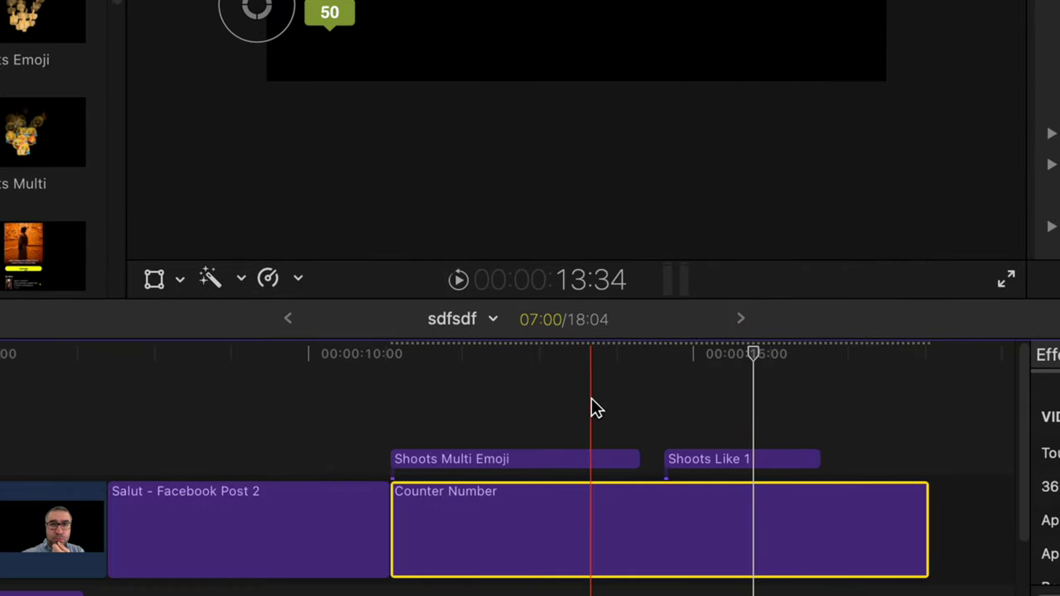
left_click(641, 392)
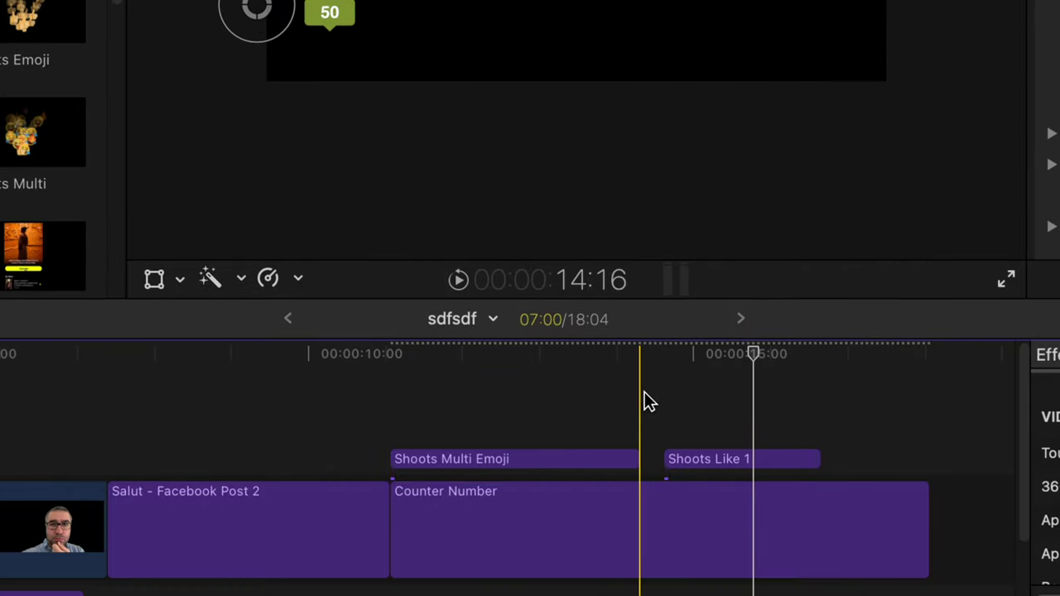
key("space")
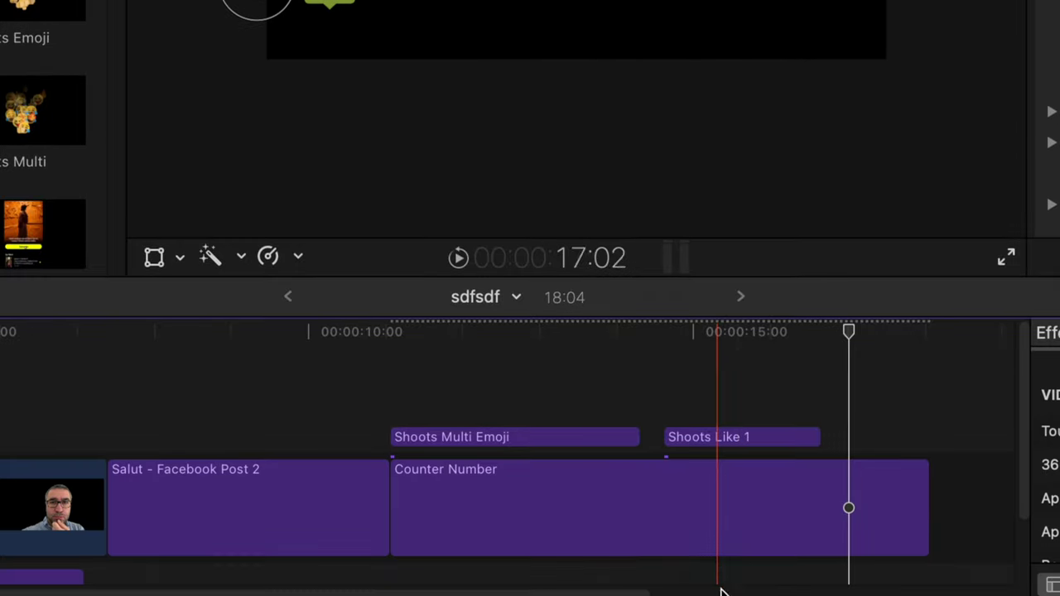
left_click(732, 402)
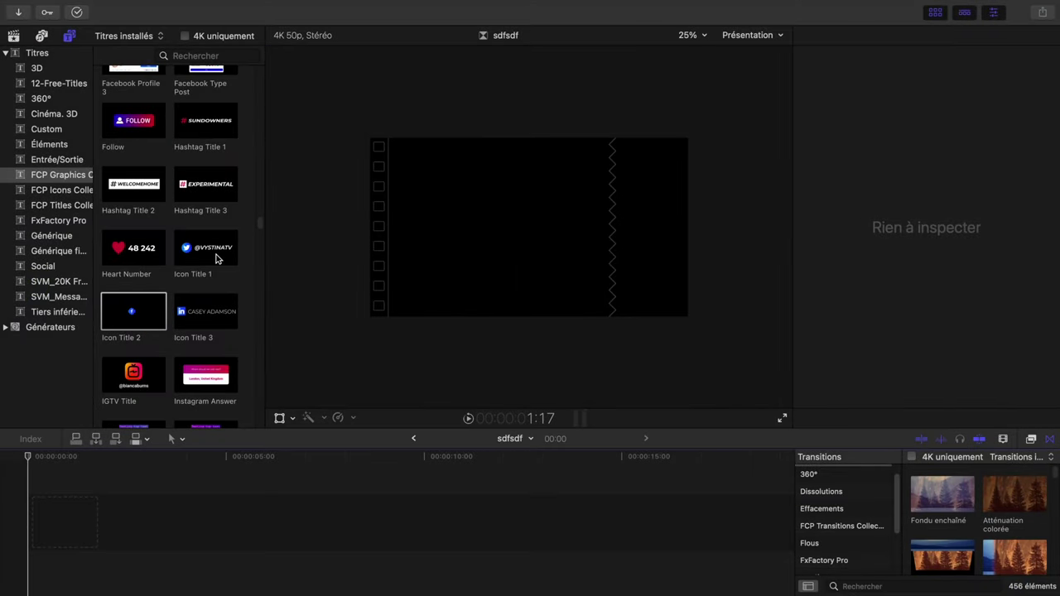
- Place Icon Title 1 at the start of the empty timeline and preview it
left_click_drag(216, 260, 154, 520)
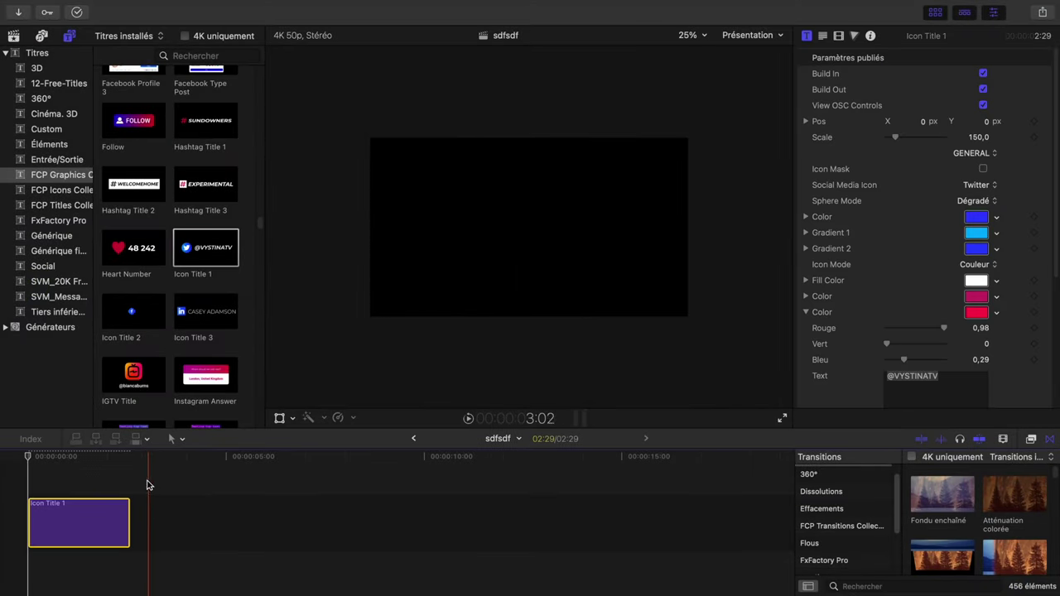
left_click(40, 468)
key("space")
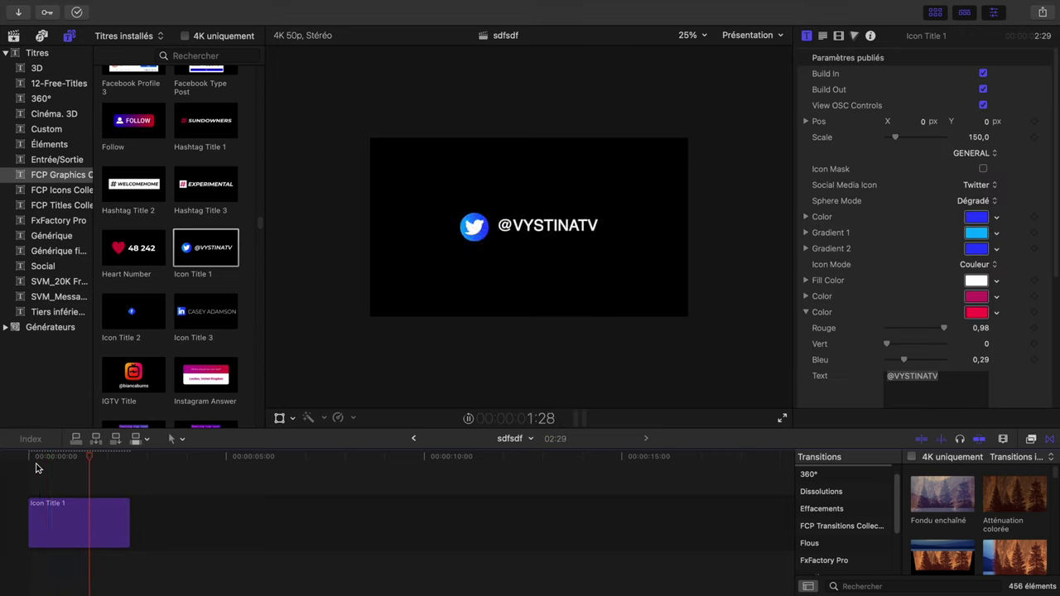
key("space")
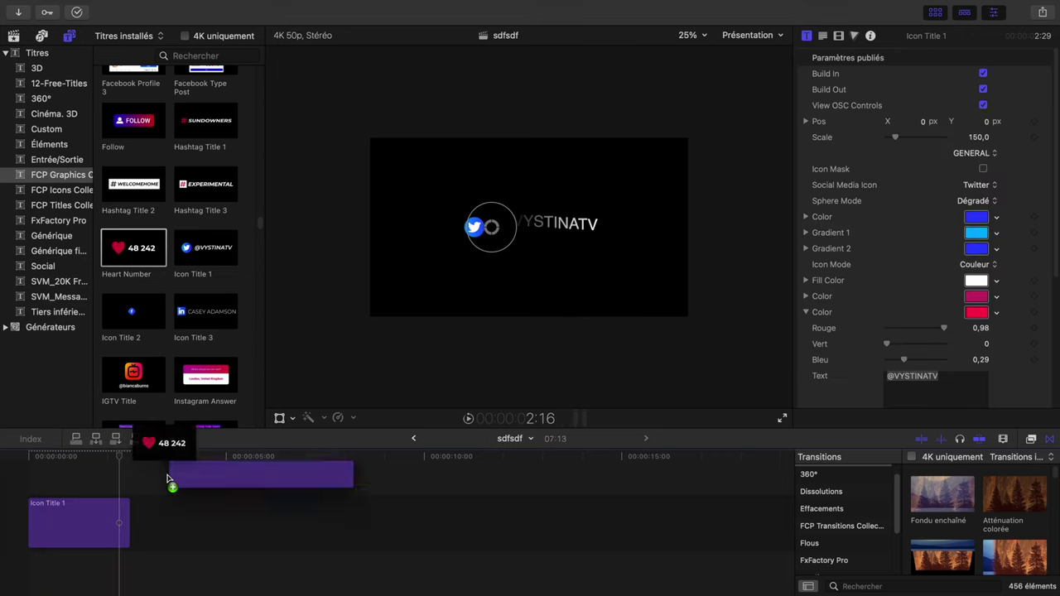
- Add Heart Number right after Icon Title 1 and play the new clips
left_click_drag(139, 257, 131, 522)
left_click(120, 478)
key("space")
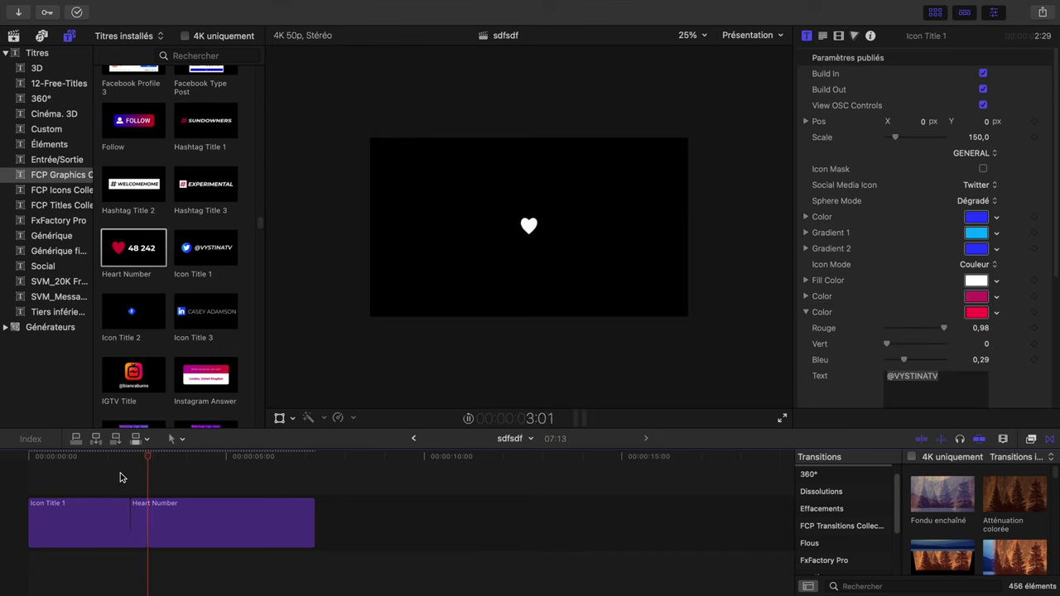
scroll(137, 335, "down", 10)
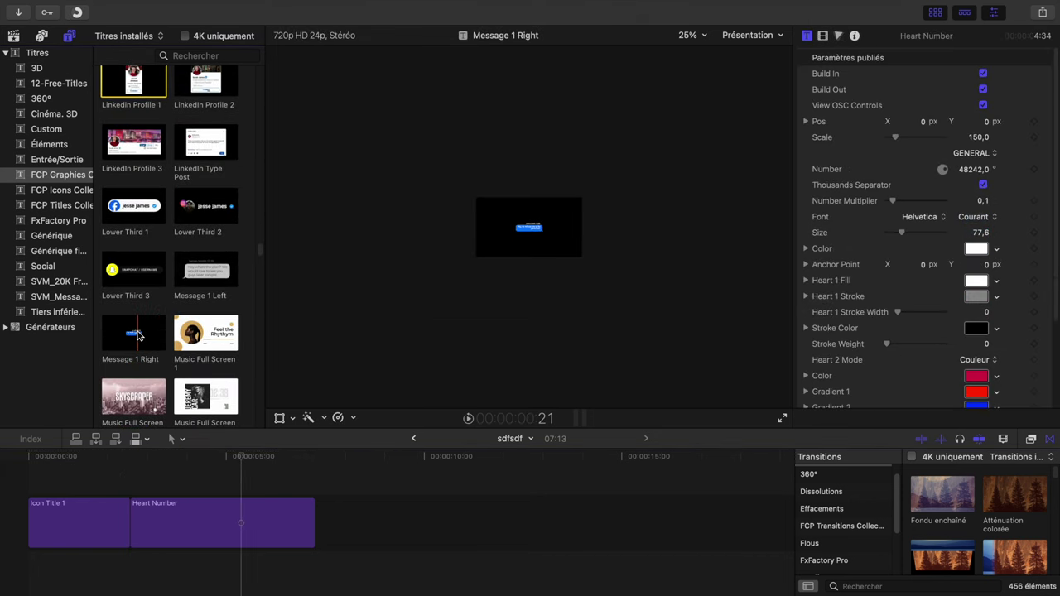
scroll(136, 335, "down", 1)
- Add Message 1 Right after Heart Number, preview it, and enlarge the message bubble
left_click_drag(135, 298, 334, 522)
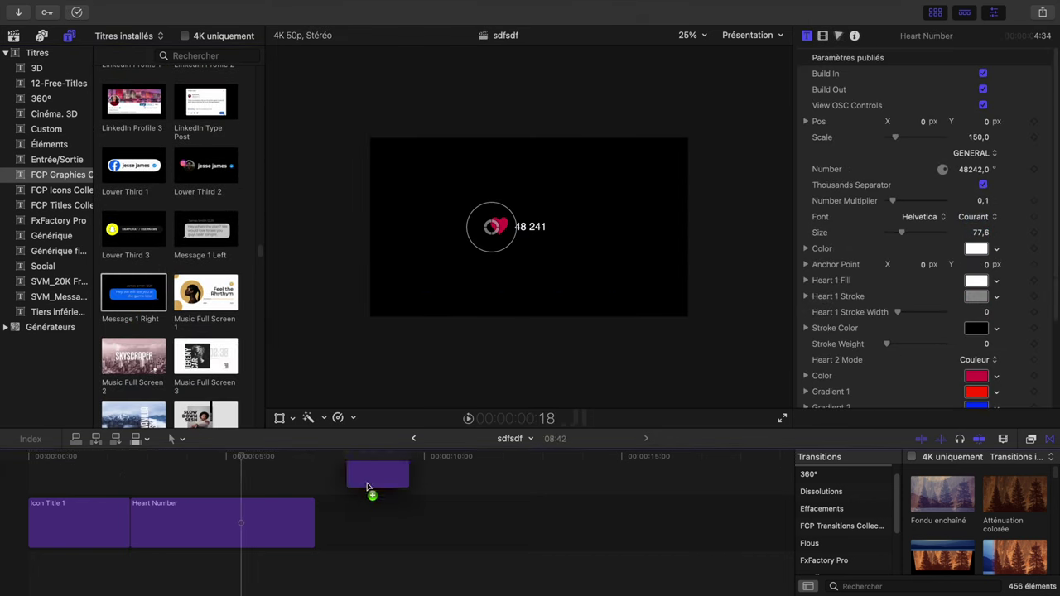
left_click(291, 482)
key("space")
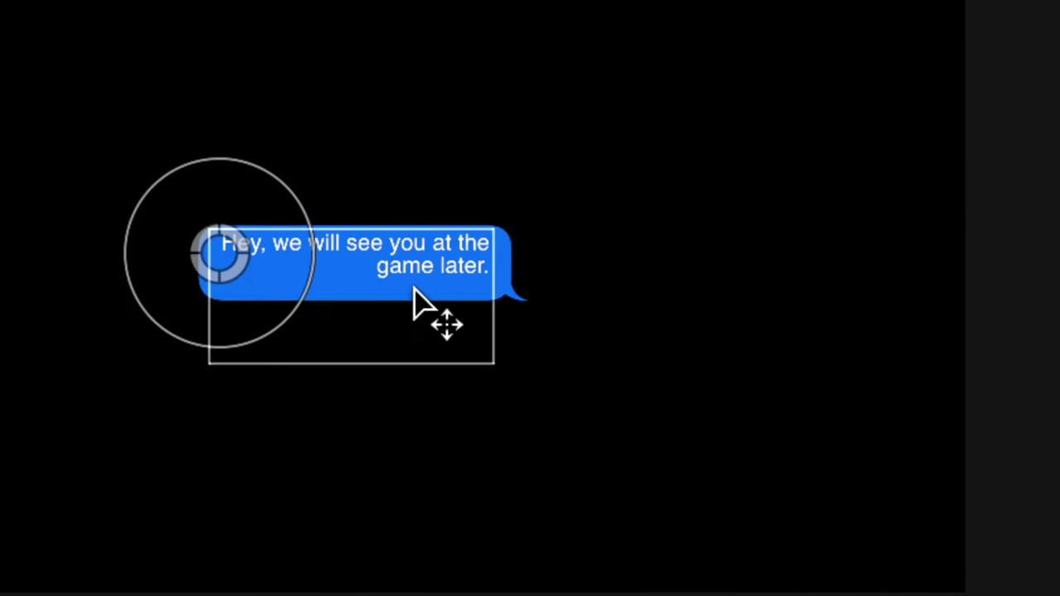
left_click_drag(260, 175, 379, 128)
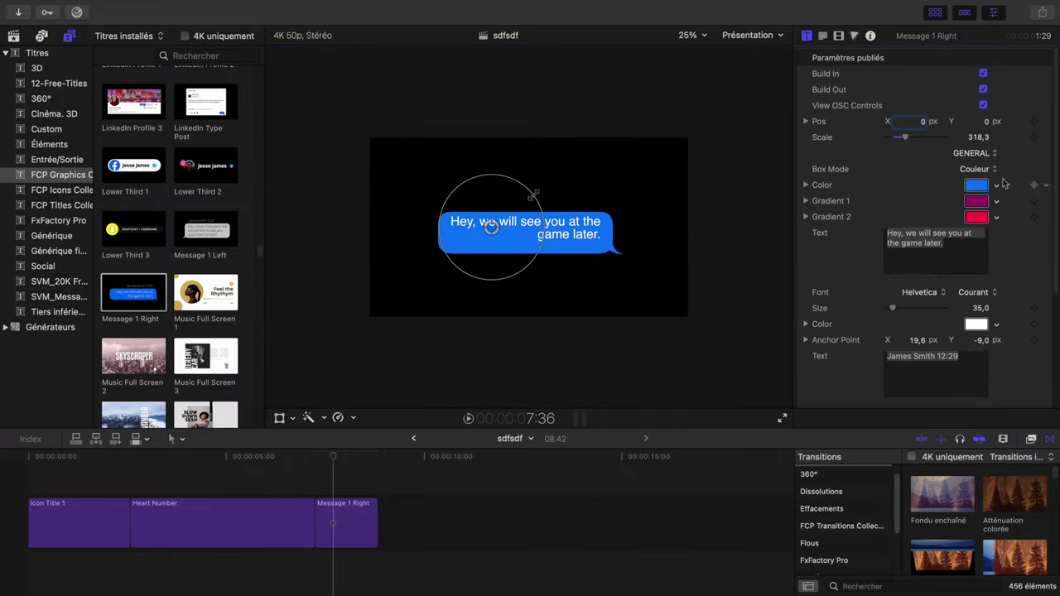
- Recolour the message bubble lime green
left_click(995, 186)
left_click(983, 246)
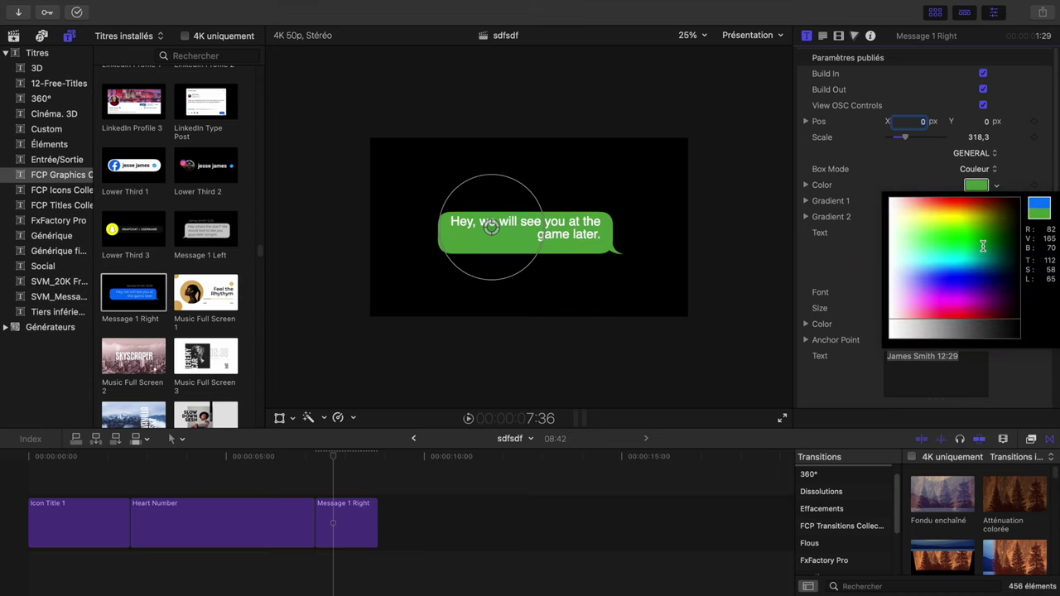
left_click_drag(978, 246, 962, 235)
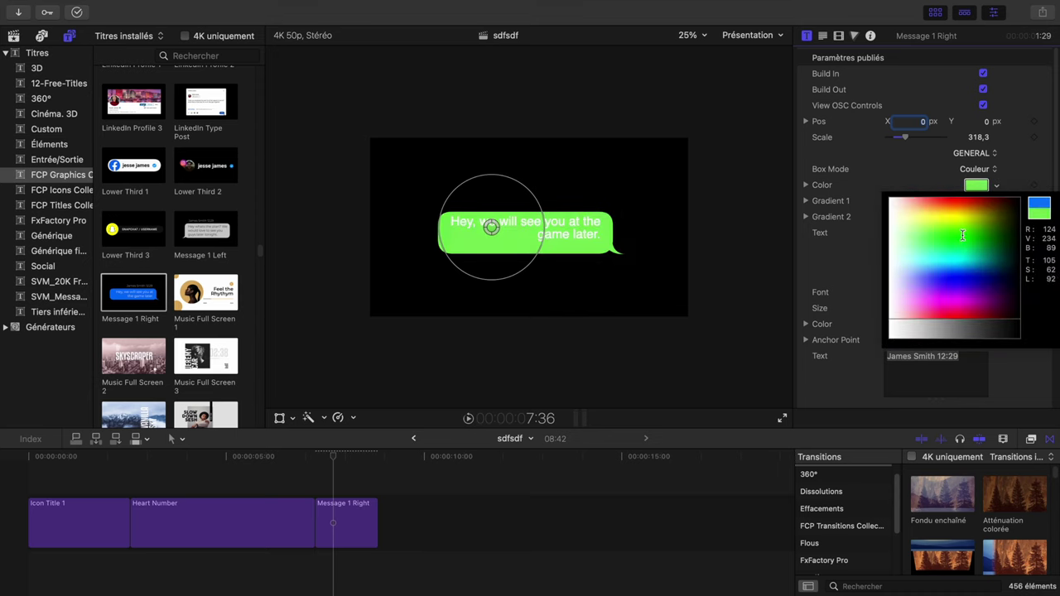
key("Escape")
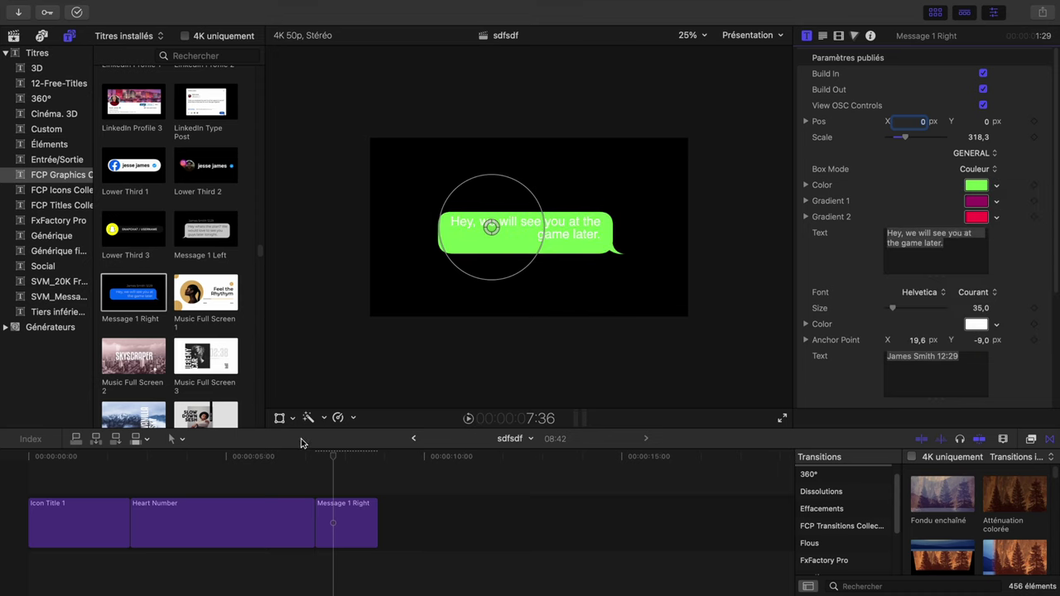
- Turn off Build Out on Message 1 Right so the bubble stays visible
left_click(258, 464)
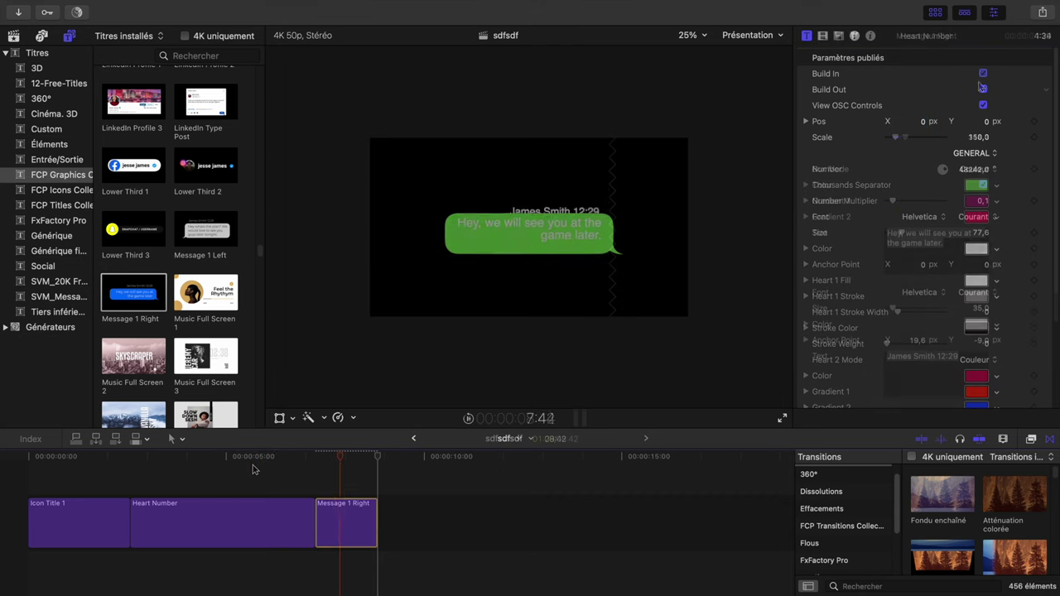
left_click(987, 91)
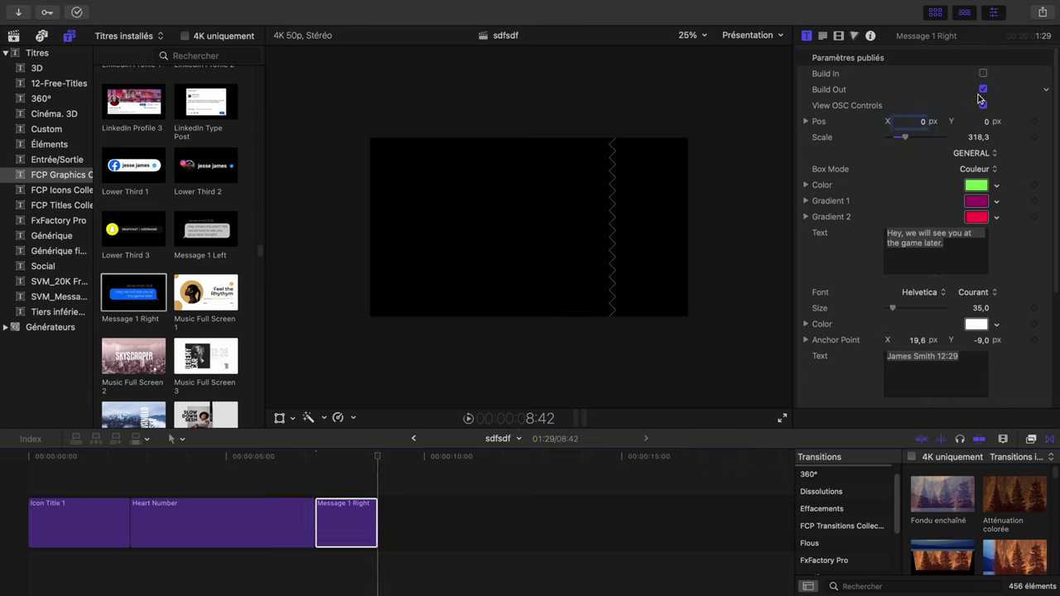
left_click(983, 90)
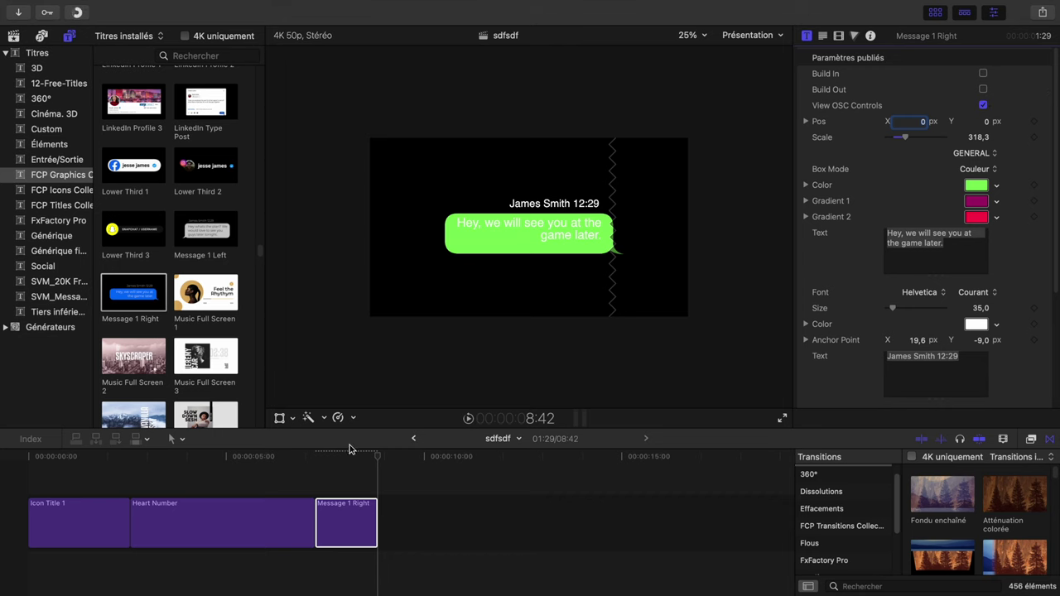
- Delete the name-and-time header text from Message 1 Right and preview the message
left_click(346, 522)
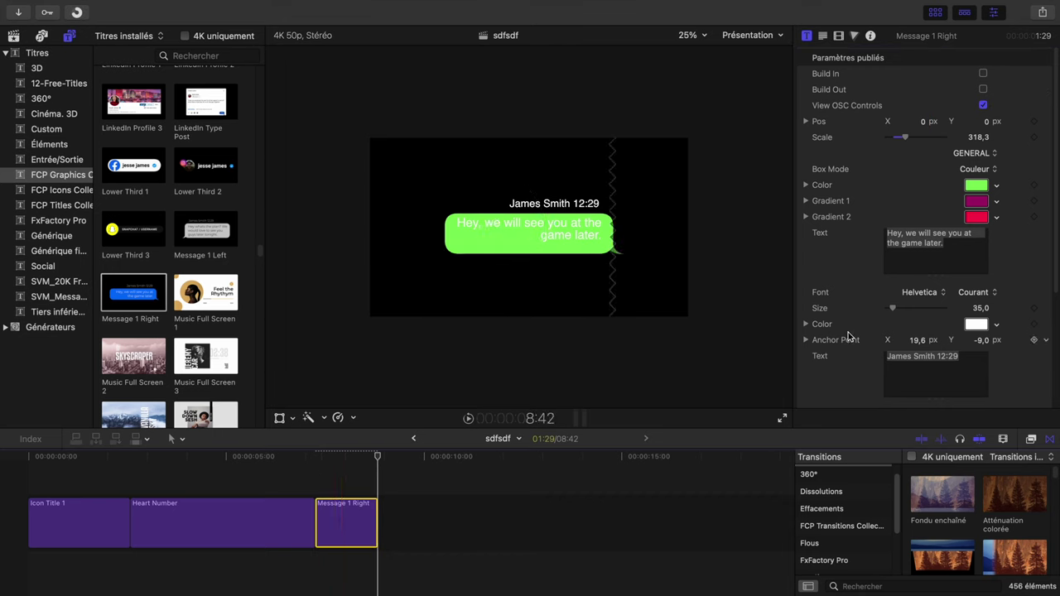
triple_click(950, 358)
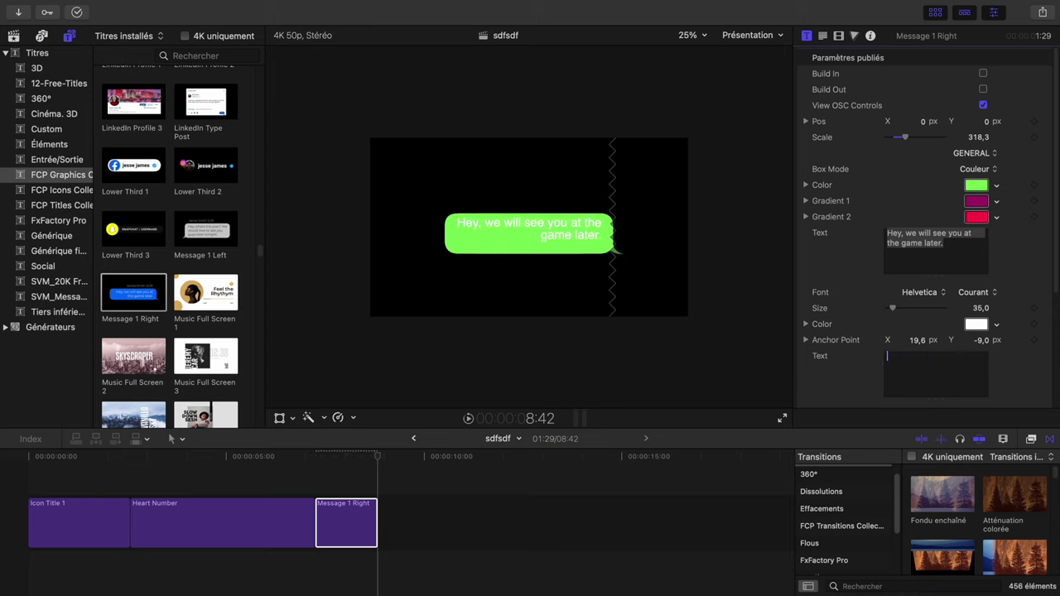
left_click(323, 472)
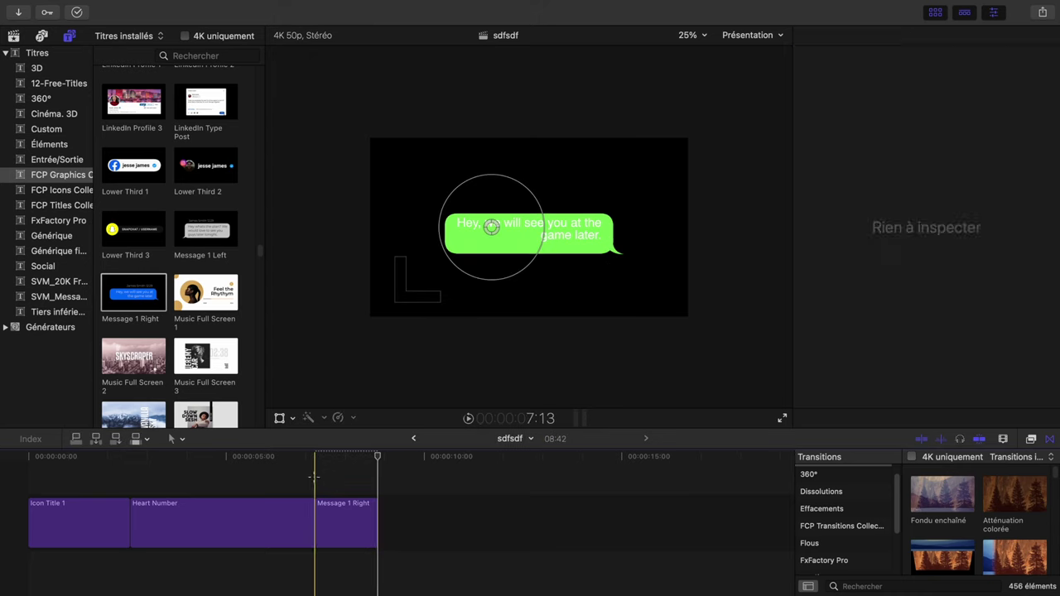
left_click(298, 473)
key("space")
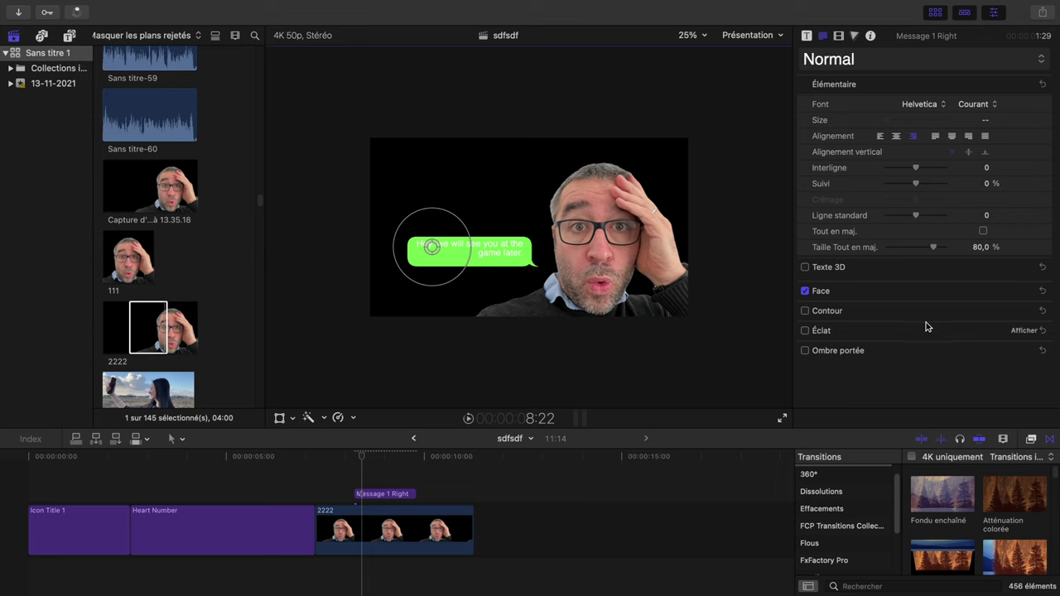
- Edit the Message 1 Right bubble text to read 'Salut'
left_click(386, 496)
left_click(384, 464)
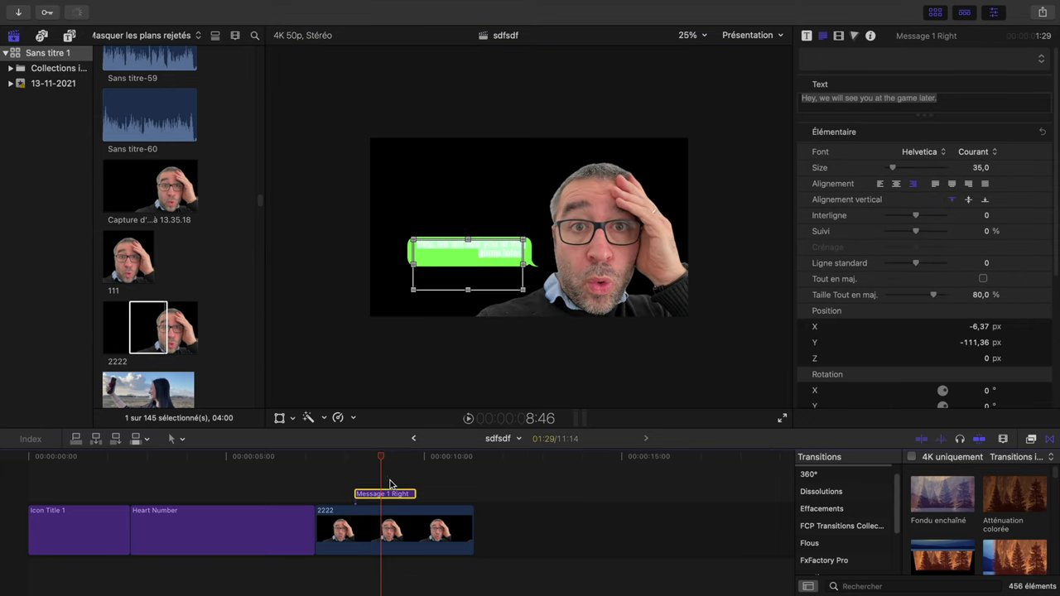
double_click(387, 492)
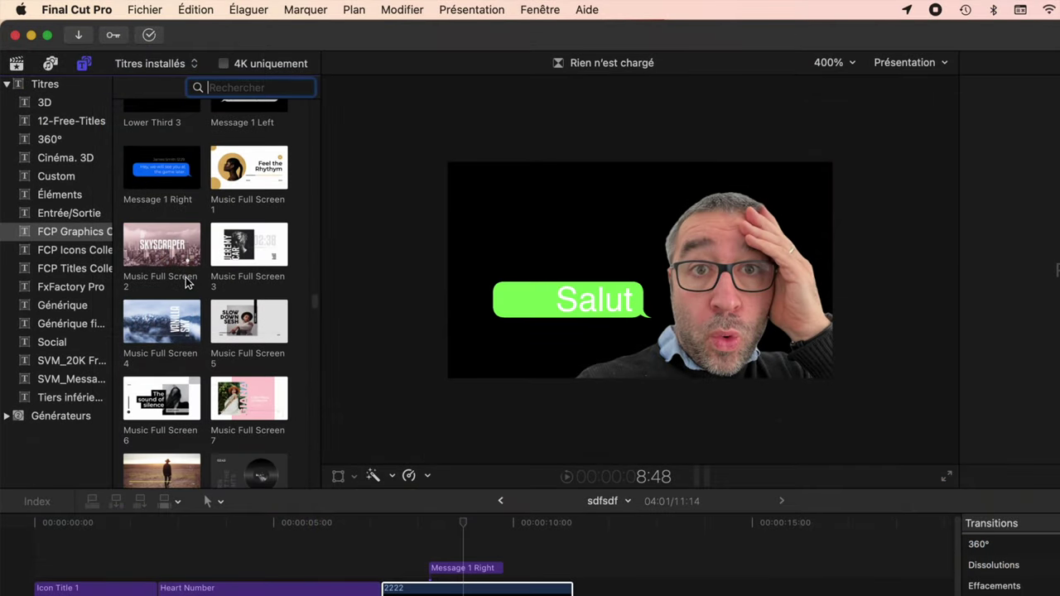
- Preview Music Full Screen 4, then Music Full Screen 9 in the Titles browser
scroll(187, 283, "down", 2)
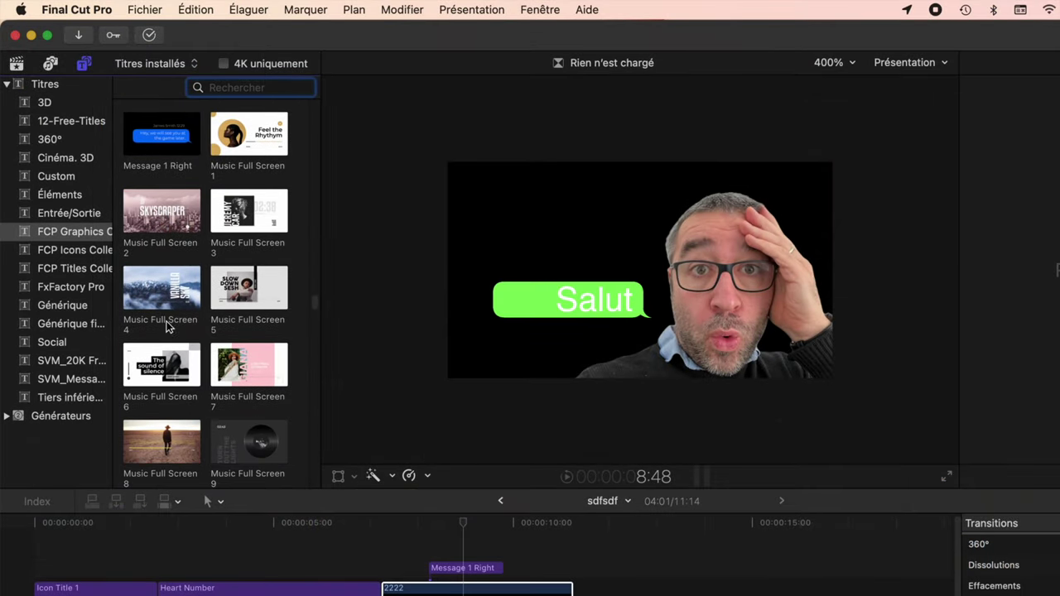
left_click(156, 302)
left_click(251, 447)
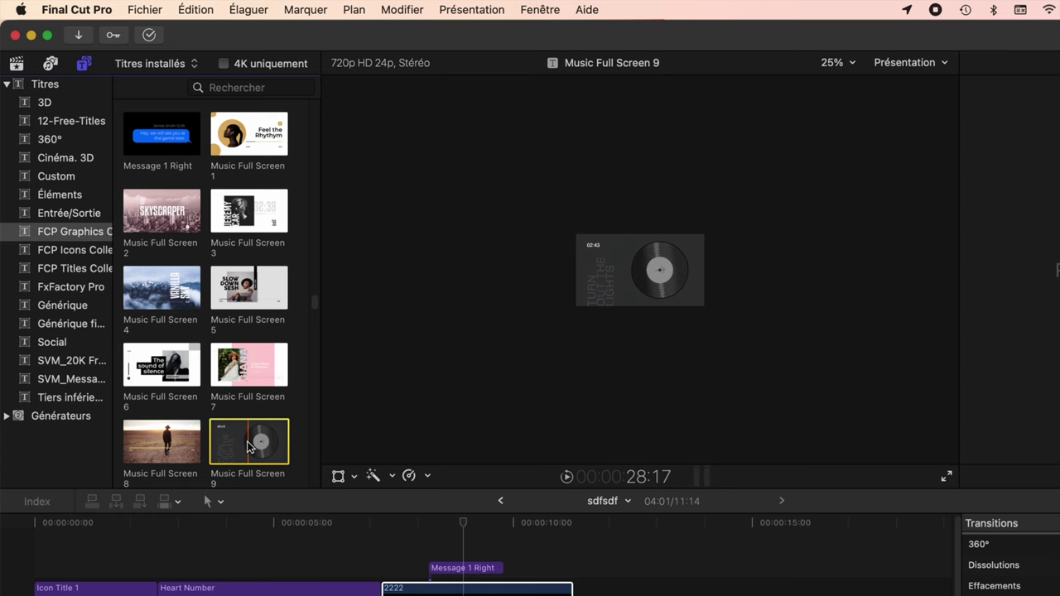
- Place Music Full Screen 9 after clip 2222 and play it
left_click_drag(248, 448, 613, 586)
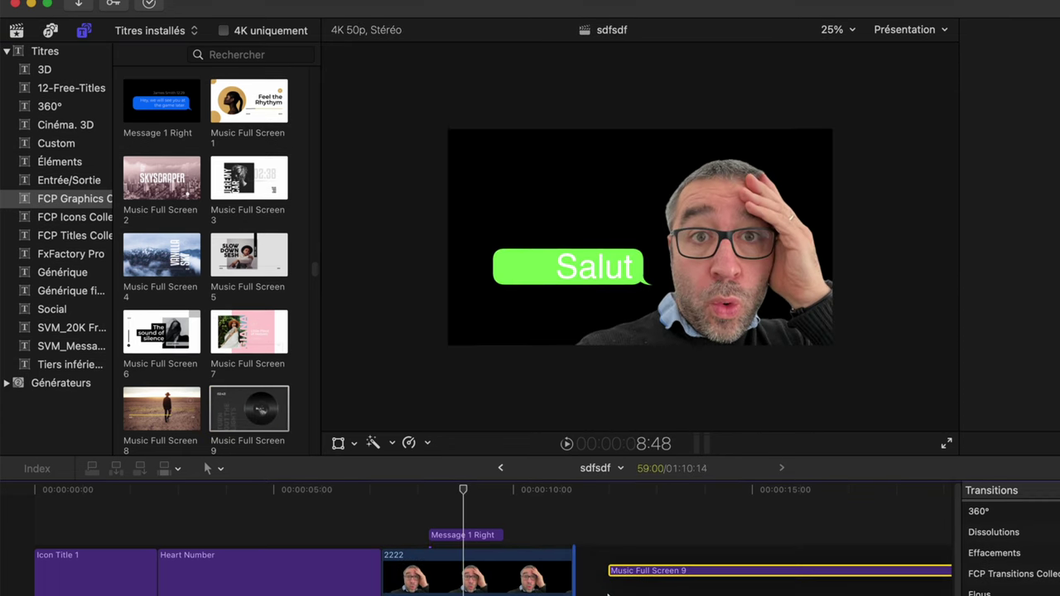
left_click(561, 454)
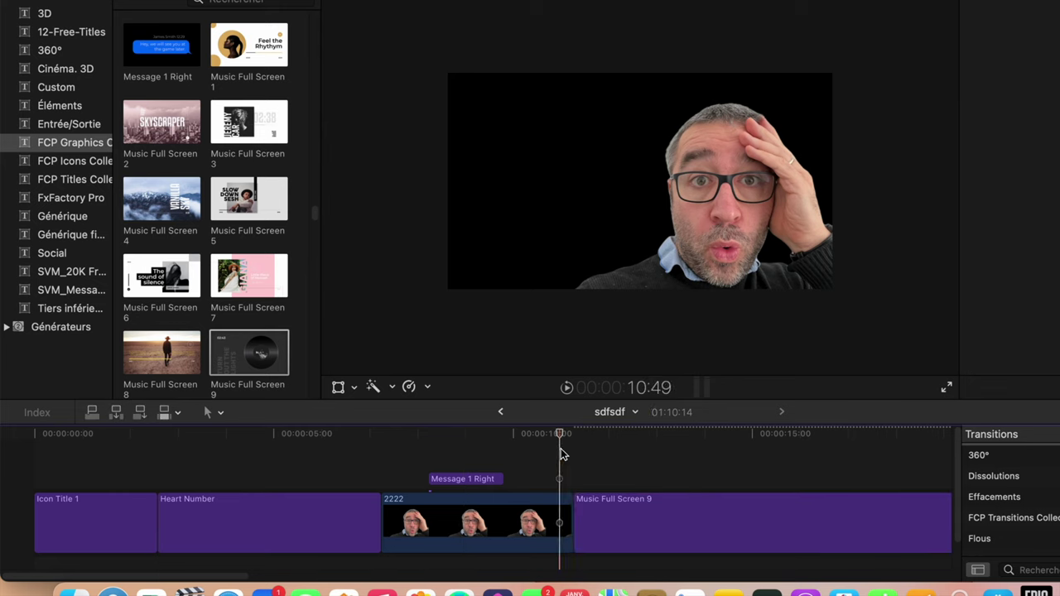
key("space")
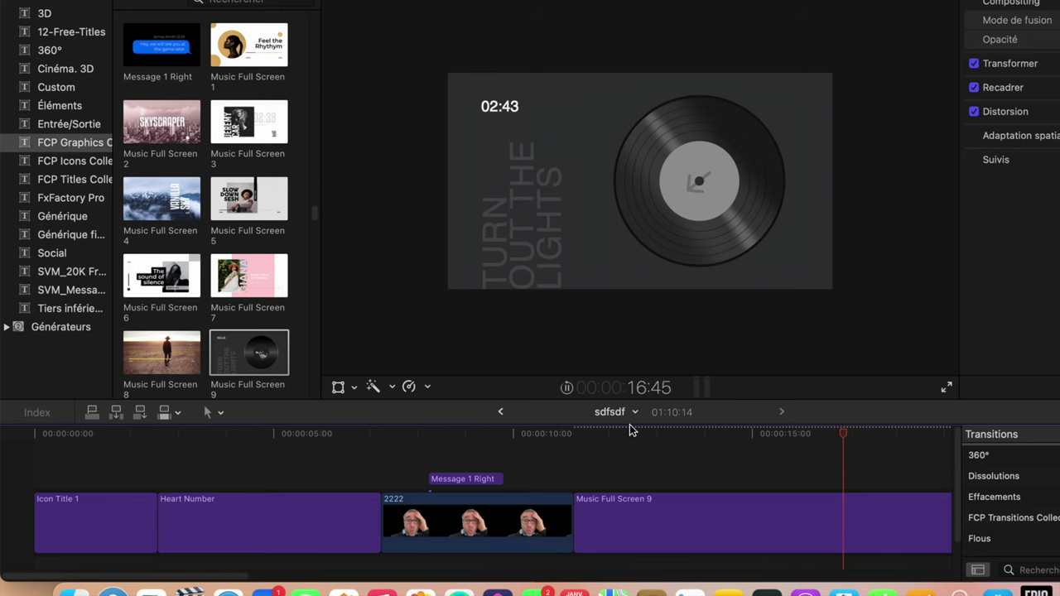
- Stop playback and change the record's Color 1 to blue
key("space")
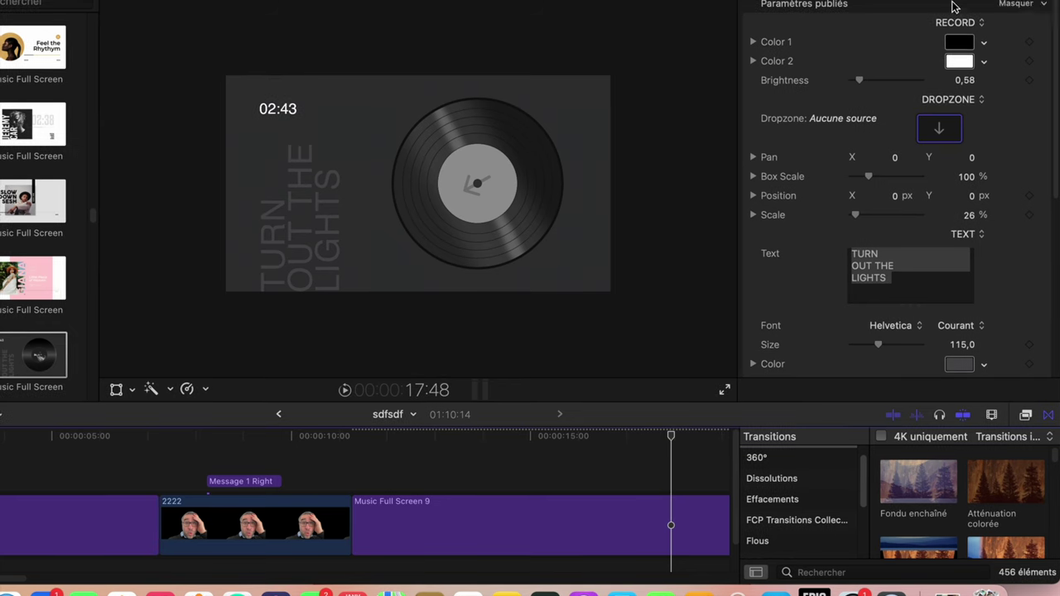
left_click(983, 43)
mouse_move(962, 114)
left_mouse_down()
mouse_move(973, 163)
mouse_move(978, 143)
left_mouse_up()
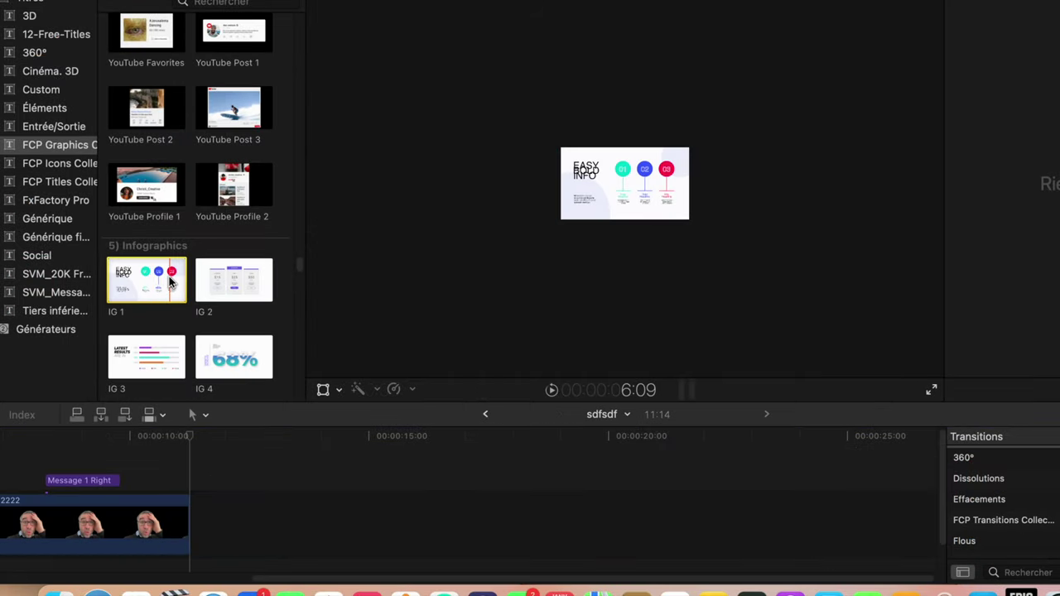
- Place the IG 1 infographic after clip 2222 and play it
left_click_drag(186, 282, 199, 478)
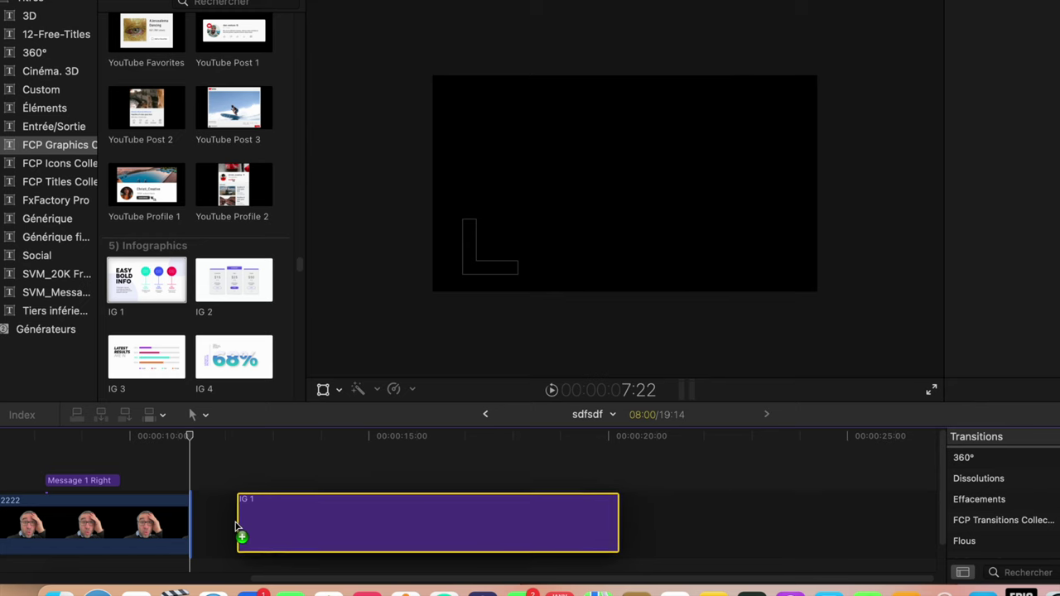
left_click(194, 466)
key("space")
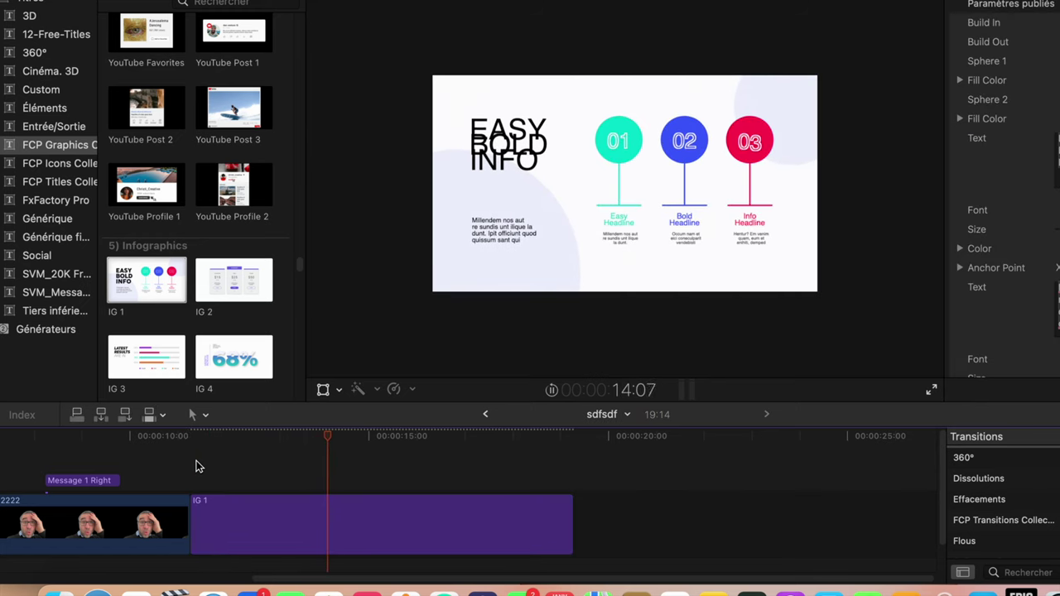
key("space")
scroll(189, 292, "down", 3)
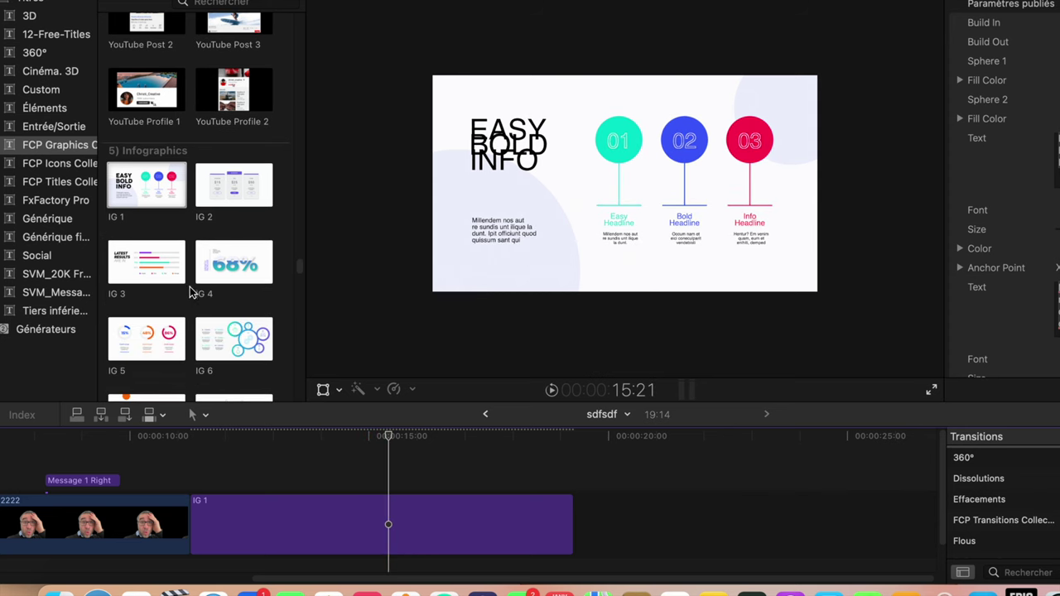
- Add IG 4 after IG 1, play it, then delete both IG clips
mouse_move(223, 263)
left_mouse_down()
mouse_move(627, 553)
mouse_move(610, 525)
left_mouse_up()
key("space")
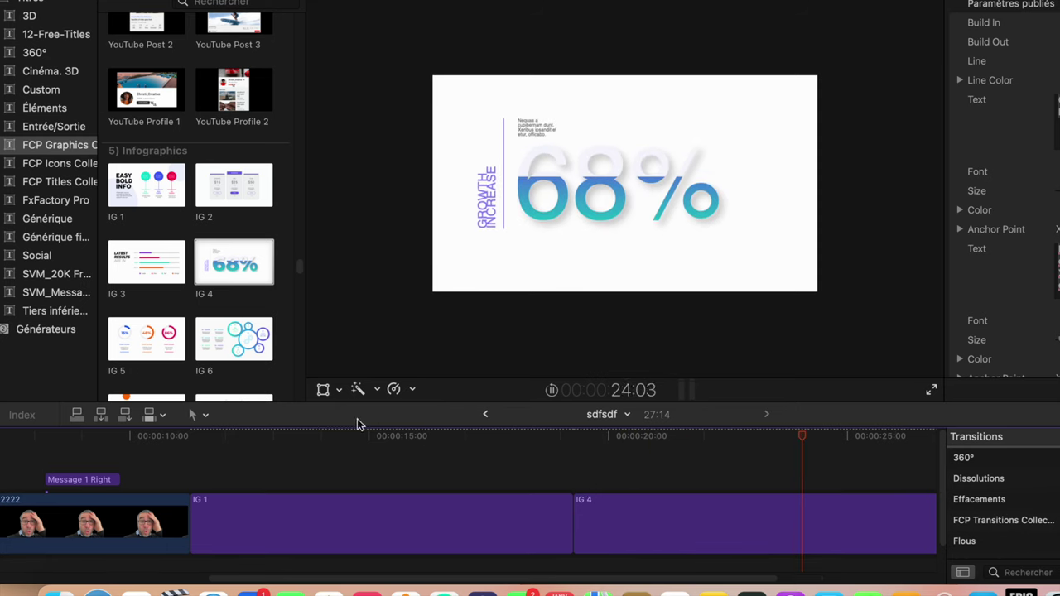
left_click_drag(358, 453, 632, 533)
key("Delete")
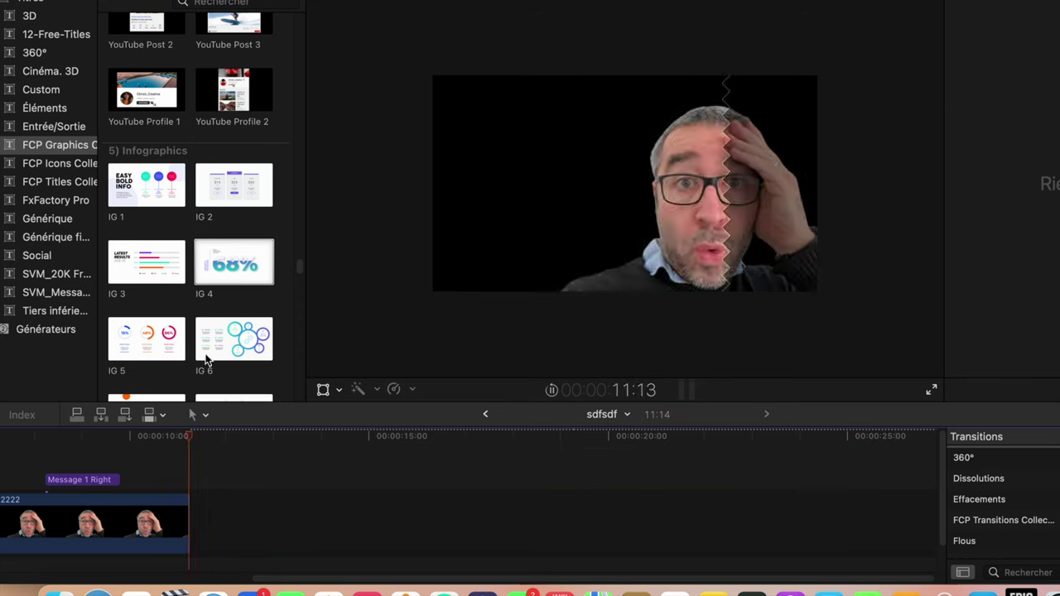
- Place IG 5 after clip 2222 and review its Inspector parameters
left_click_drag(147, 339, 215, 491)
left_click(173, 440)
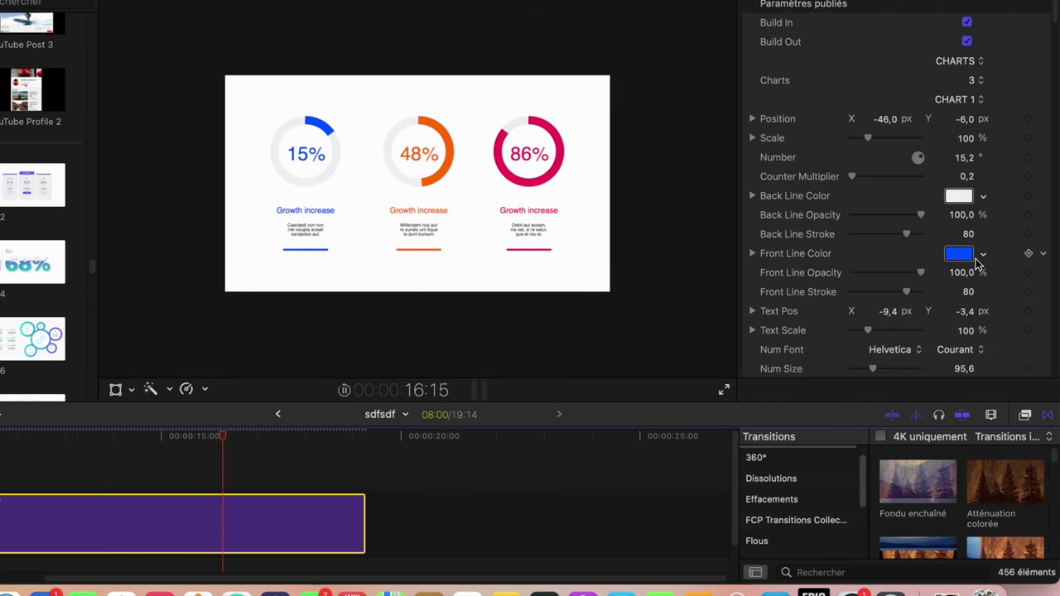
scroll(973, 257, "down", 3)
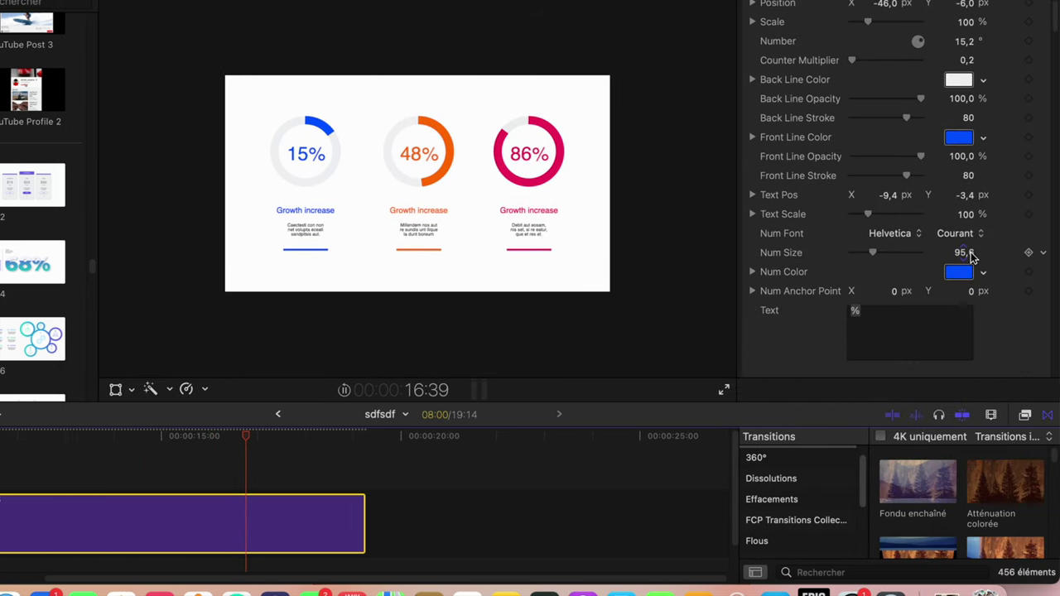
scroll(971, 251, "down", 2)
scroll(970, 251, "down", 4)
scroll(971, 252, "down", 3)
scroll(971, 253, "down", 3)
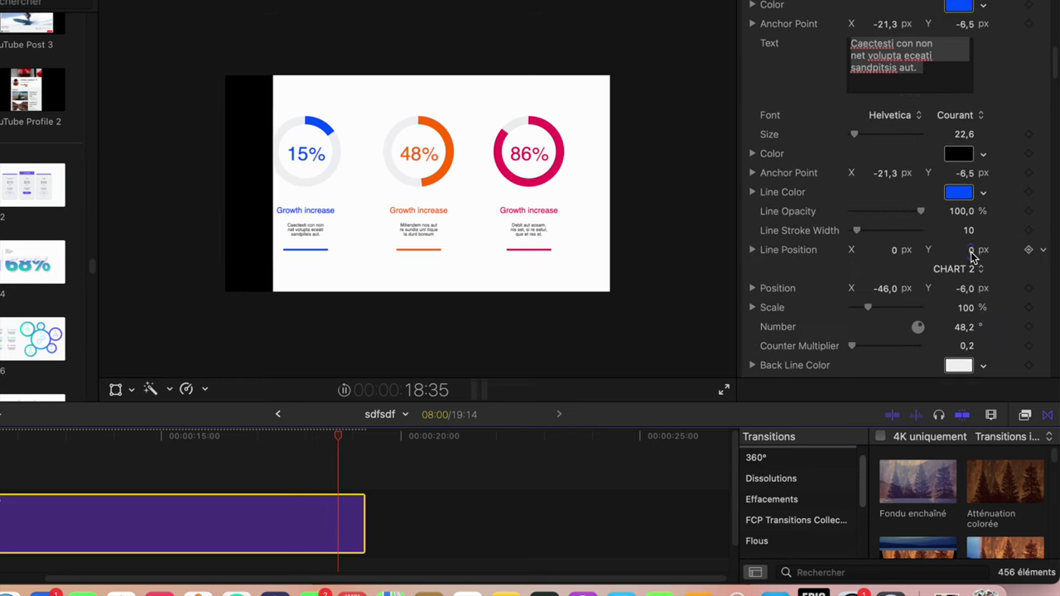
scroll(972, 255, "down", 2)
scroll(973, 257, "down", 3)
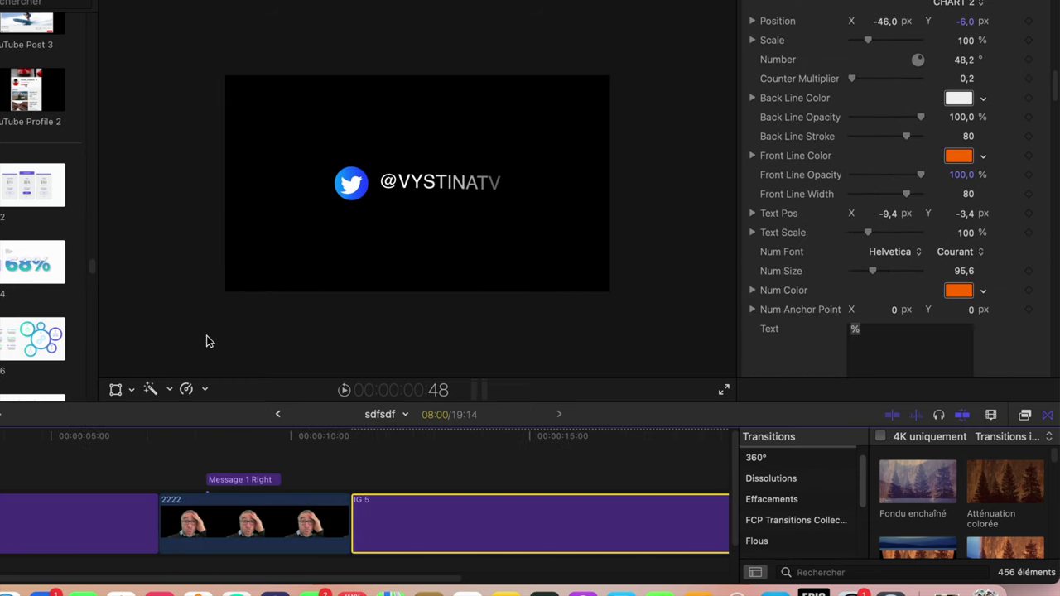
scroll(242, 245, "down", 4)
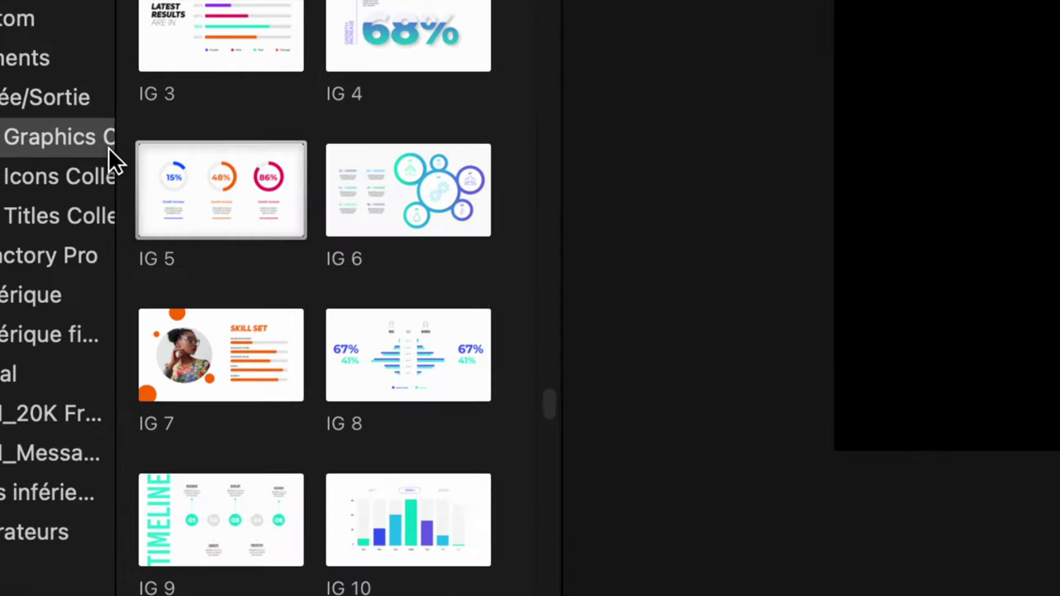
scroll(328, 183, "down", 3)
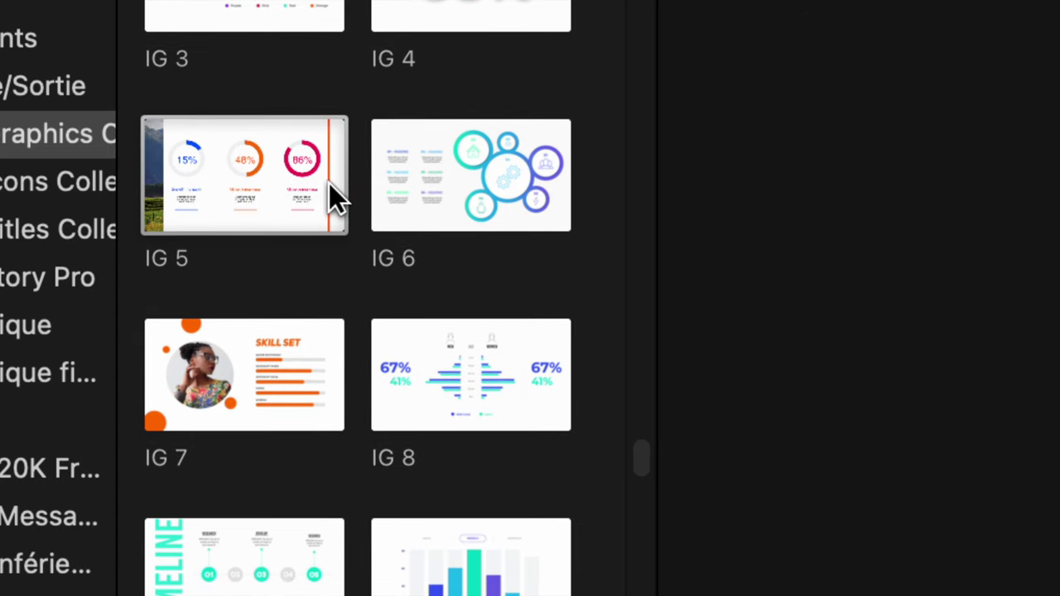
scroll(328, 183, "down", 3)
scroll(329, 183, "down", 2)
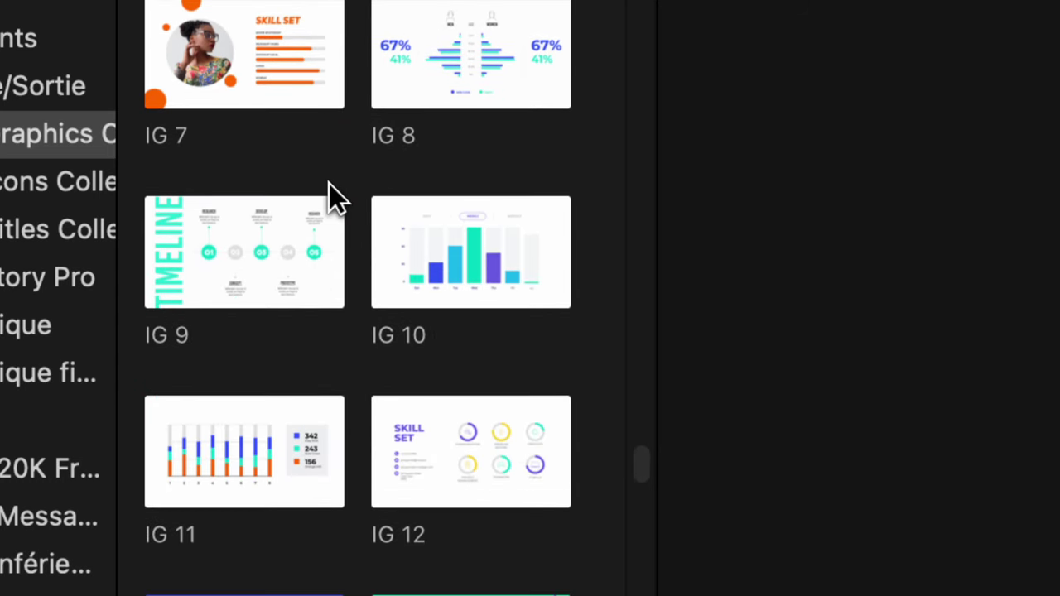
scroll(329, 183, "down", 3)
scroll(329, 183, "down", 2)
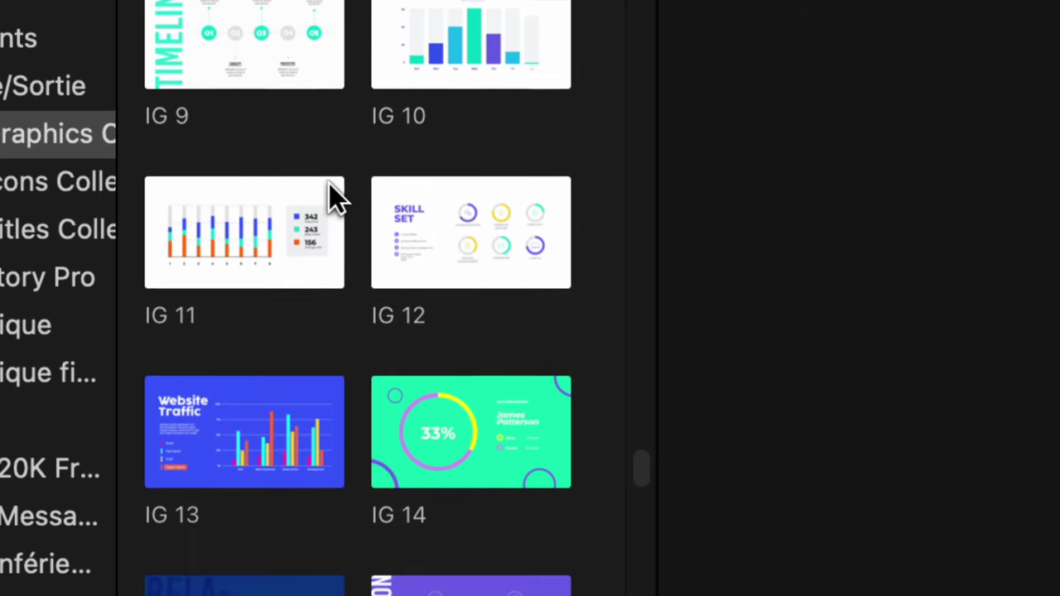
scroll(329, 183, "down", 4)
scroll(329, 183, "down", 2)
scroll(329, 183, "down", 4)
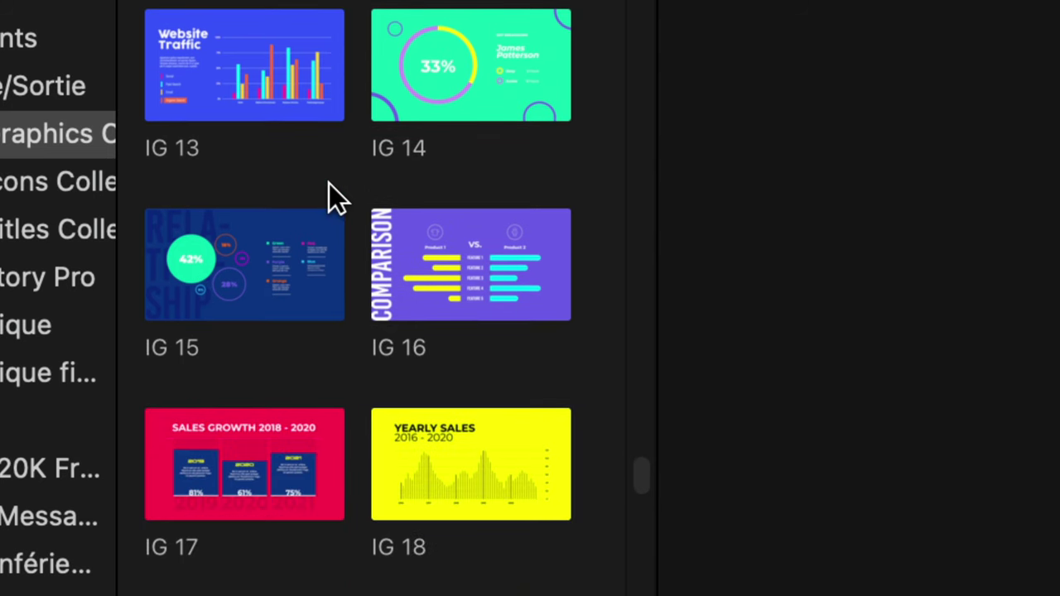
scroll(329, 183, "down", 2)
scroll(328, 183, "down", 4)
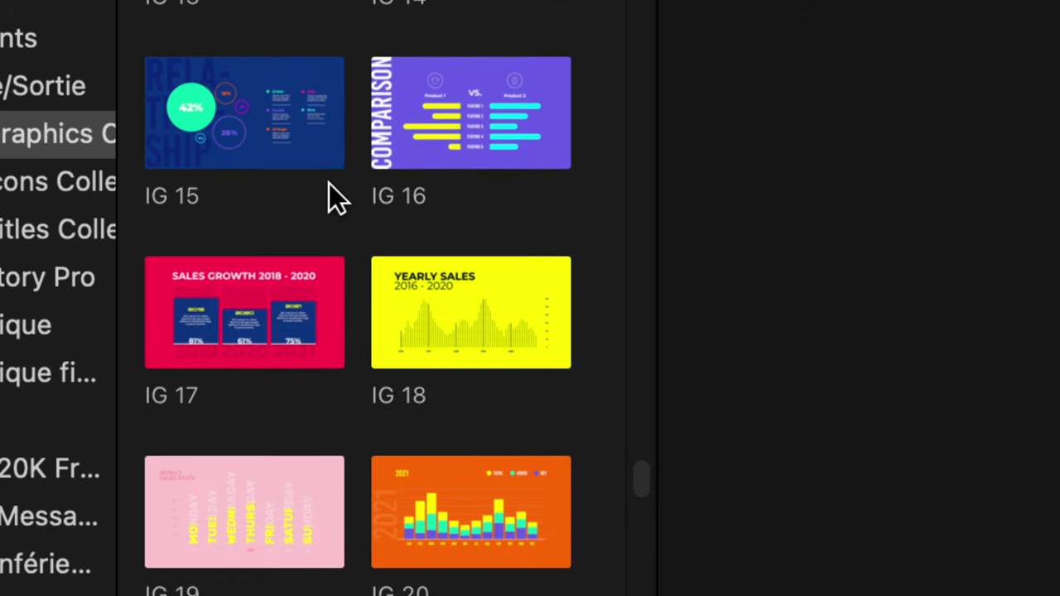
scroll(329, 183, "down", 2)
scroll(329, 183, "down", 5)
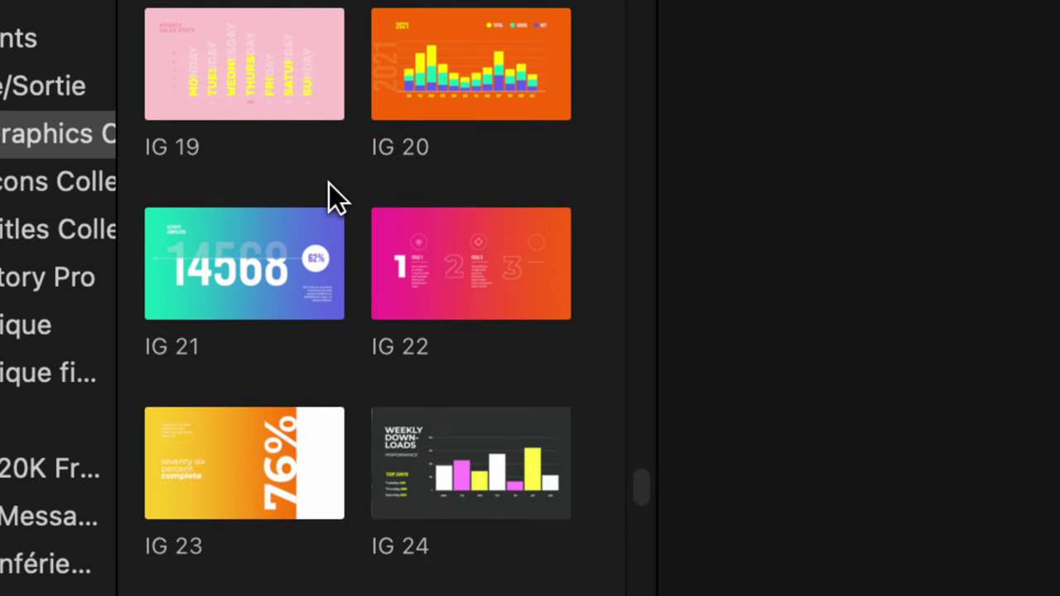
scroll(328, 183, "down", 3)
scroll(329, 183, "down", 2)
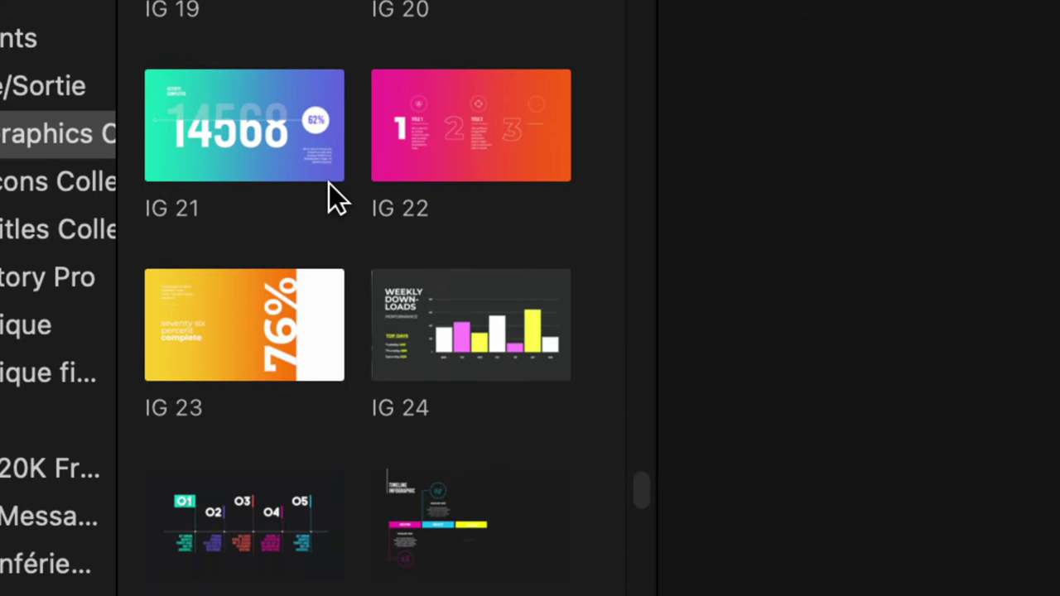
scroll(254, 280, "down", 1)
scroll(255, 281, "down", 3)
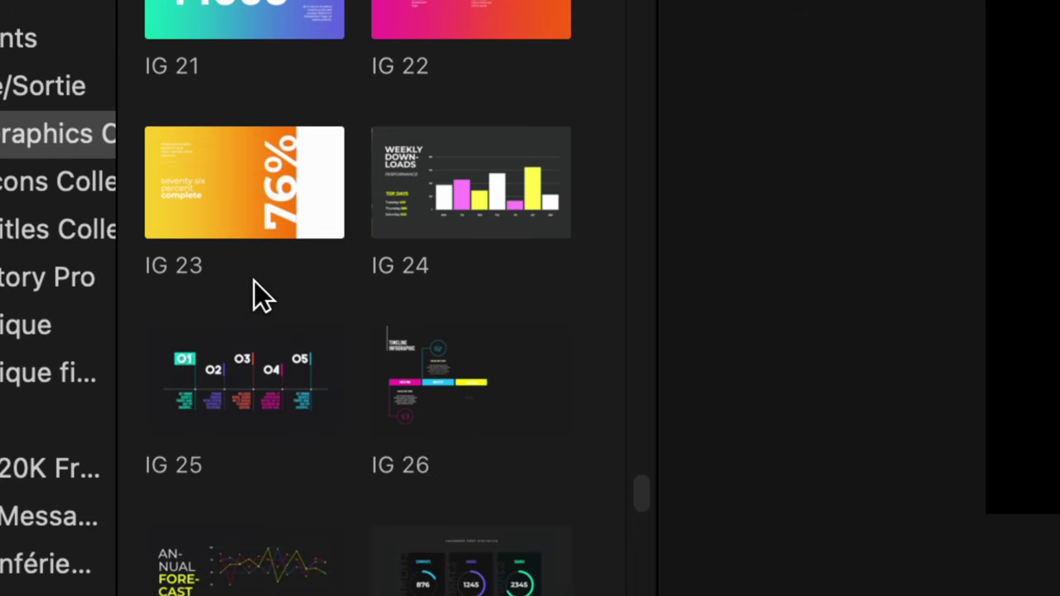
scroll(254, 280, "down", 3)
scroll(254, 281, "down", 2)
scroll(254, 281, "down", 4)
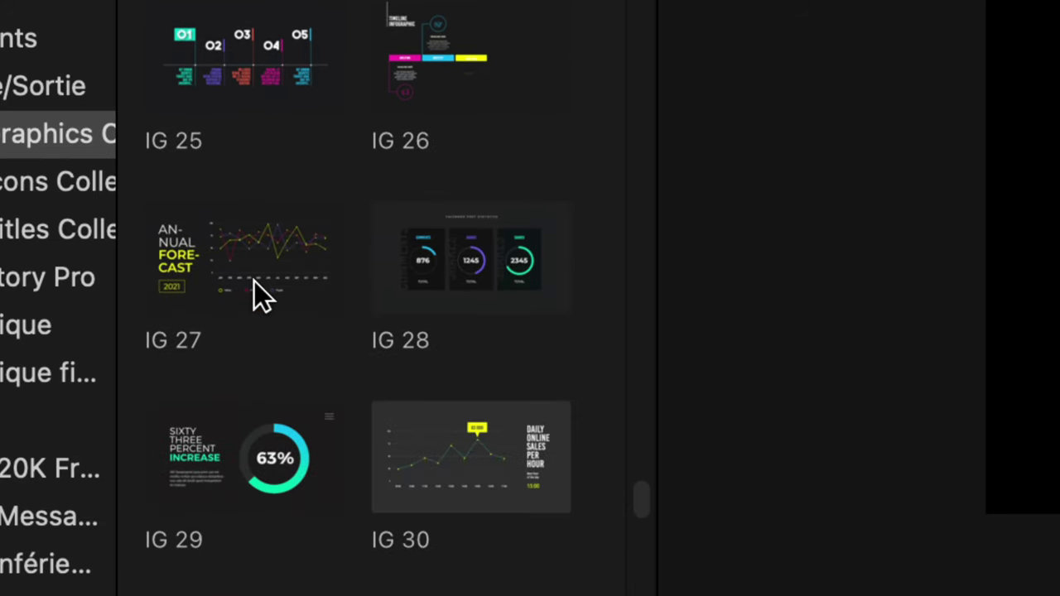
scroll(254, 281, "down", 2)
scroll(254, 280, "down", 4)
scroll(254, 281, "down", 2)
scroll(254, 280, "down", 4)
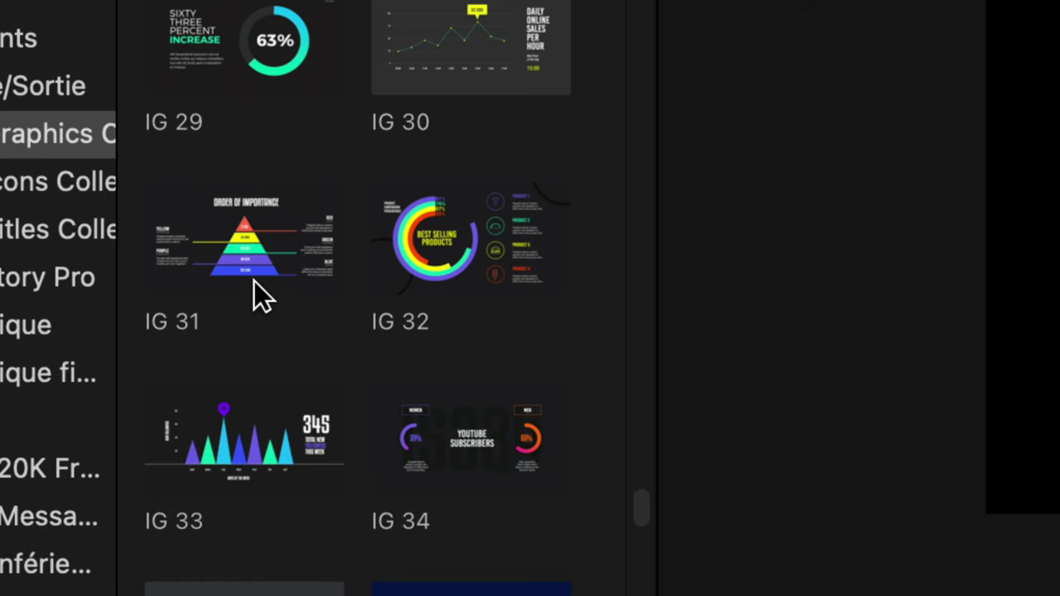
scroll(254, 281, "down", 4)
scroll(255, 280, "down", 2)
scroll(254, 280, "down", 4)
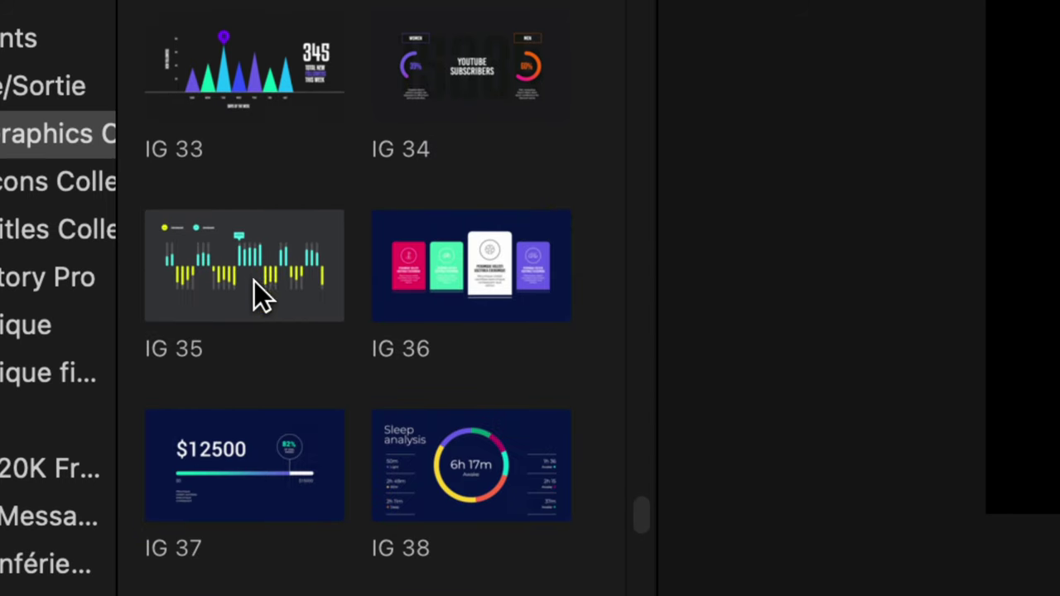
scroll(254, 281, "down", 4)
scroll(254, 280, "down", 2)
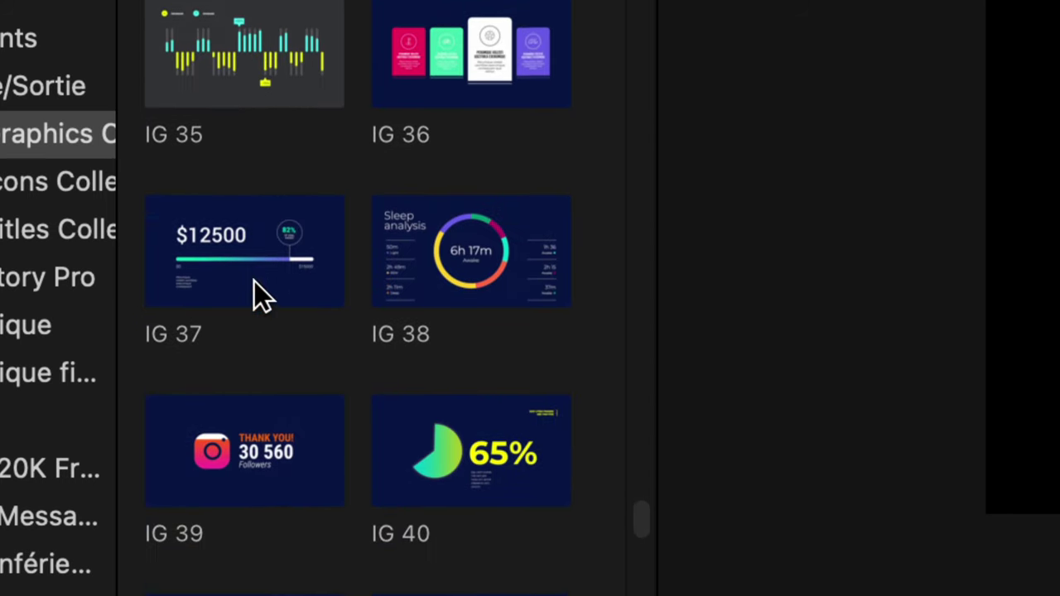
scroll(255, 281, "down", 4)
scroll(255, 281, "down", 4)
scroll(255, 280, "down", 6)
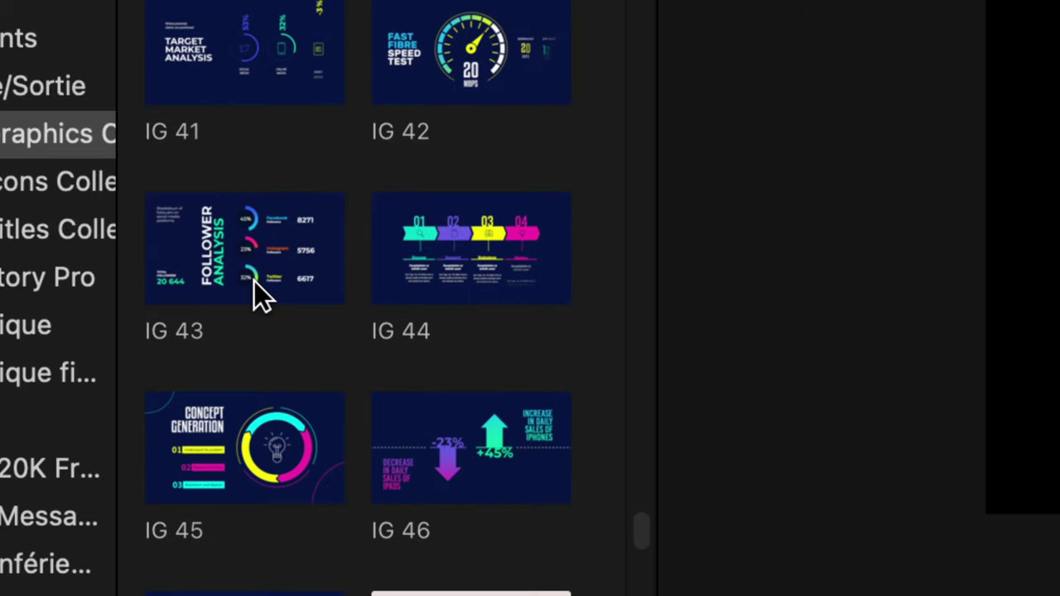
scroll(254, 281, "down", 2)
scroll(254, 280, "down", 4)
scroll(254, 281, "down", 1)
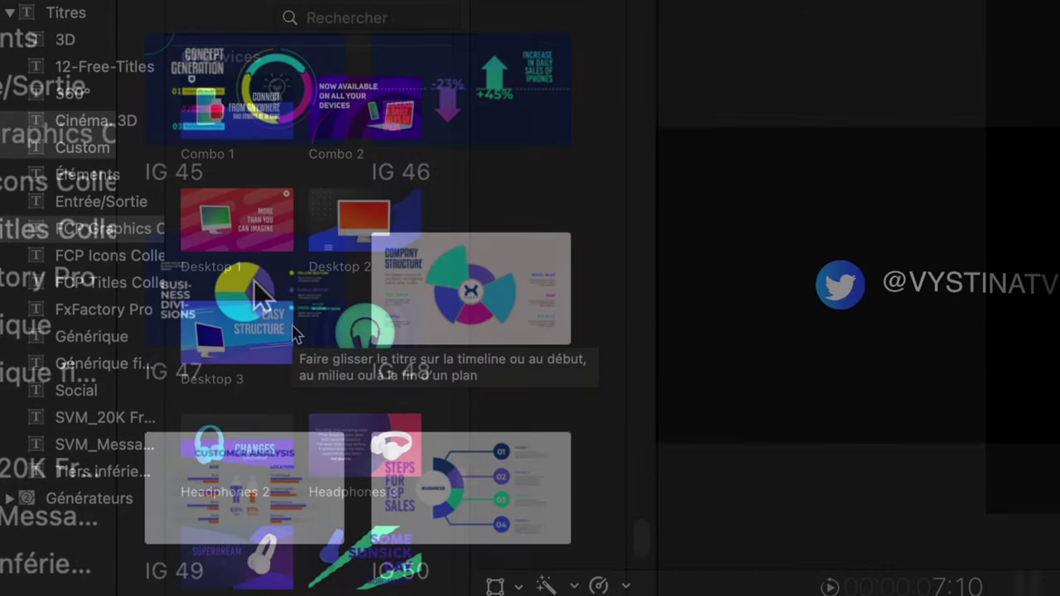
- Add the Laptop 2 title to the timeline above IG 5
scroll(296, 334, "down", 3)
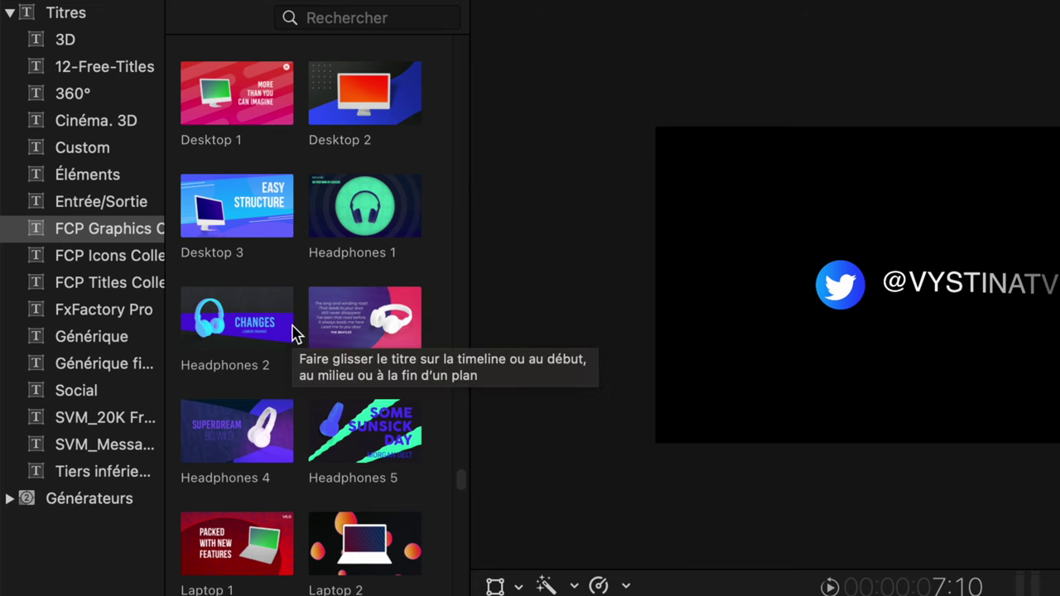
scroll(296, 334, "down", 3)
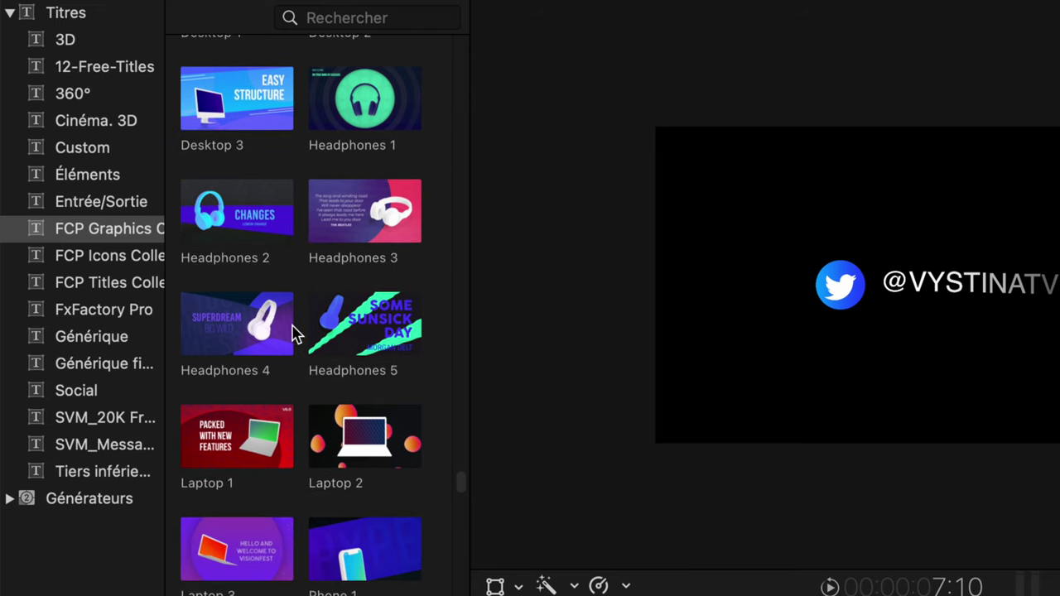
scroll(296, 334, "down", 1)
left_click_drag(364, 416, 743, 400)
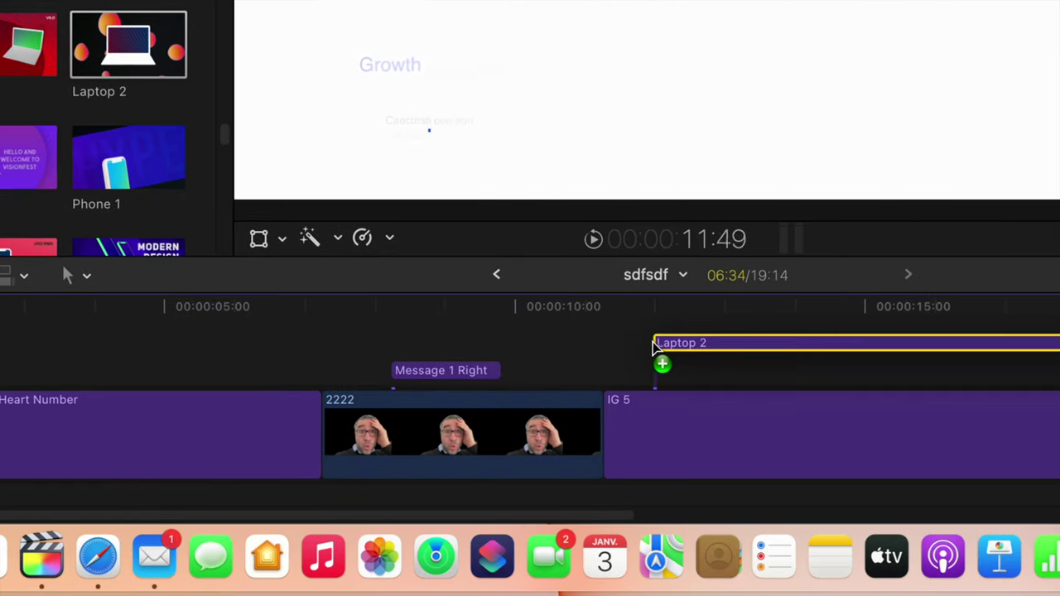
left_click_drag(743, 400, 659, 371)
- Delete IG 5 and clip 2222, then move Laptop 2 right after Heart Number
left_click(648, 451)
key("BackSpace")
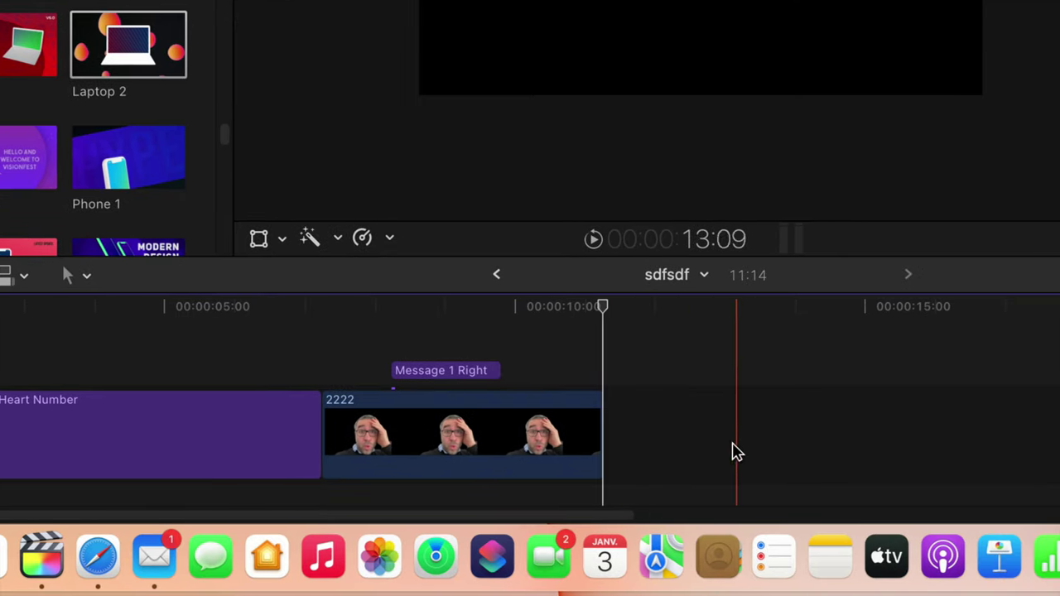
left_click(332, 437)
key("BackSpace")
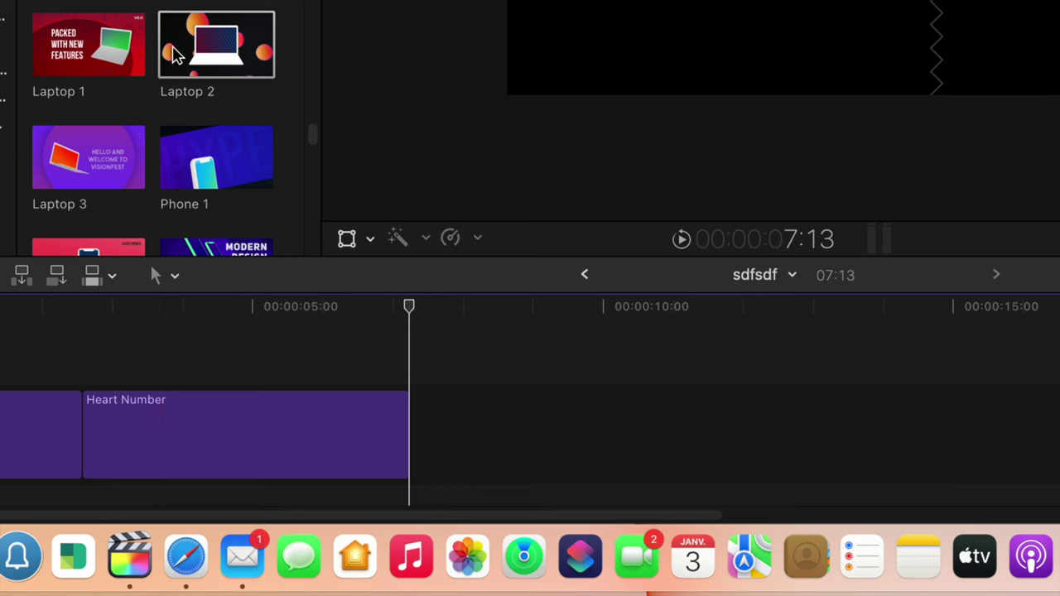
left_click_drag(174, 54, 492, 417)
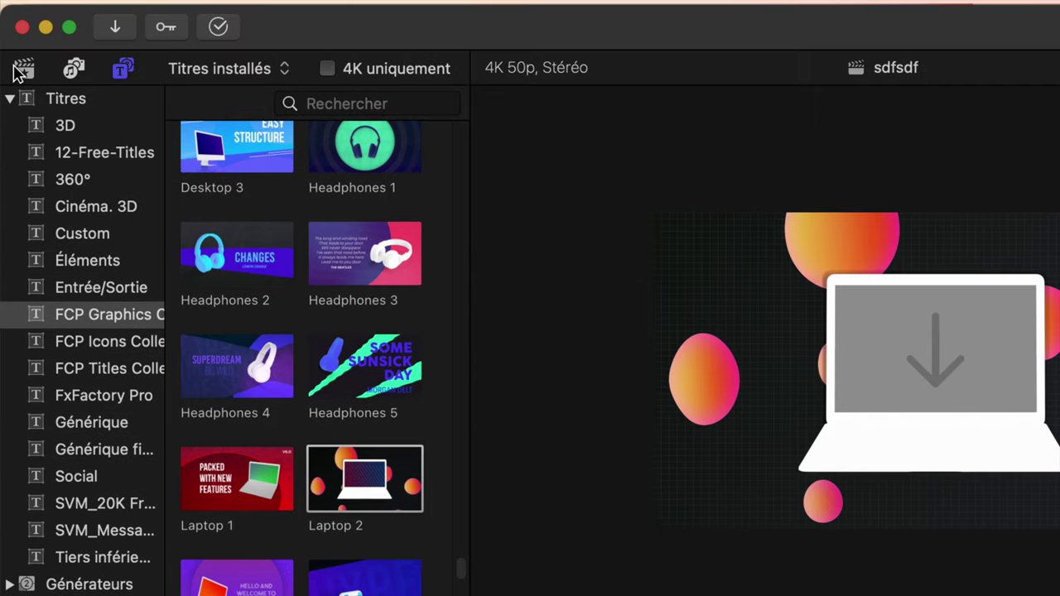
- Apply the IMG_1125 clip from the library to Laptop 2's Drop Zone 1
left_click(23, 69)
scroll(251, 251, "down", 5)
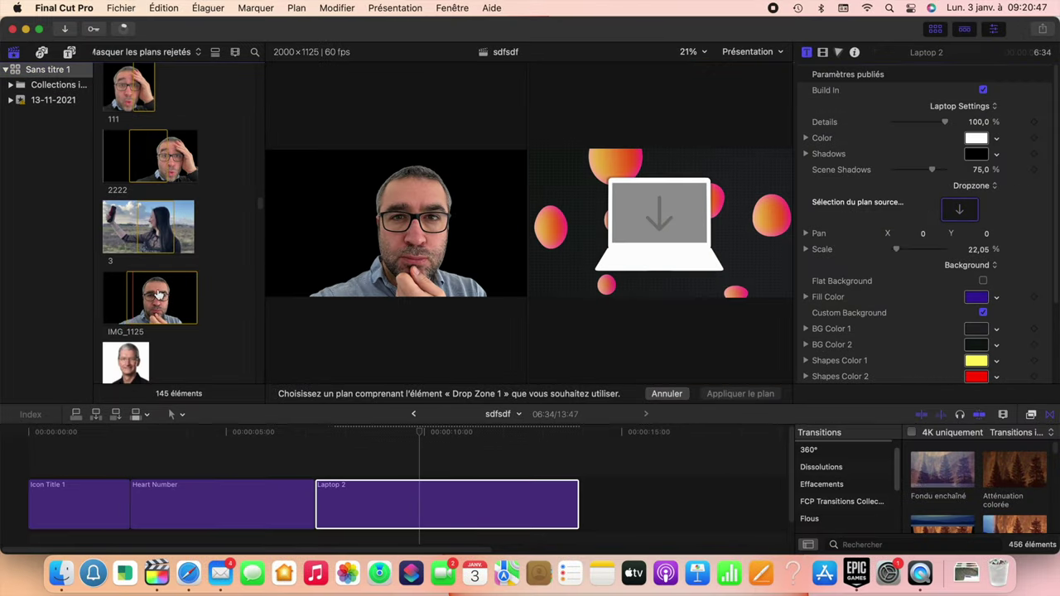
left_click(159, 294)
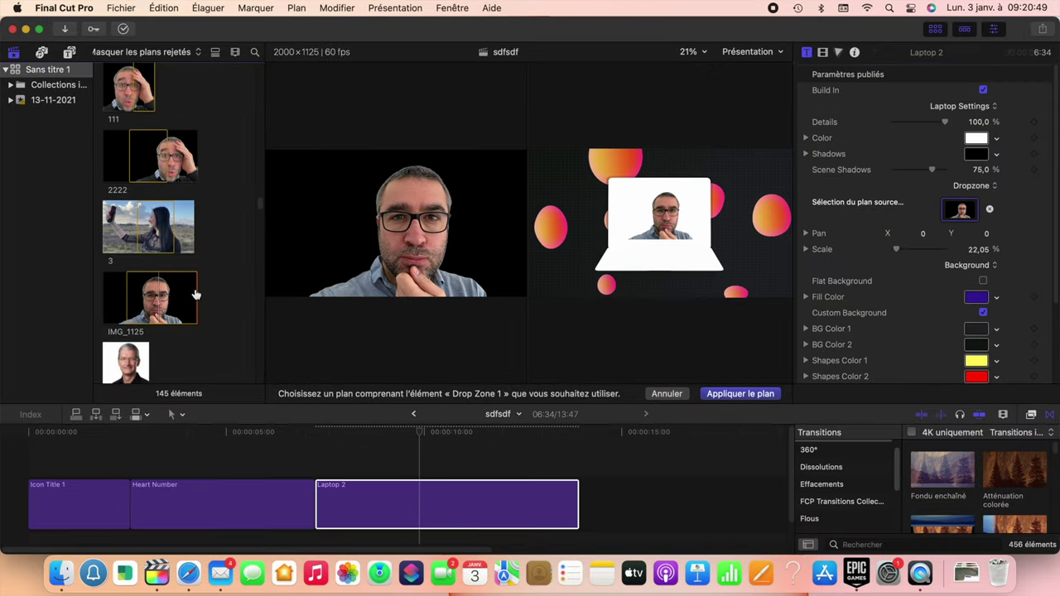
left_click(739, 392)
- Select the Laptop 2 title and play it back to preview the filled laptop screen
left_click(320, 431)
key("space")
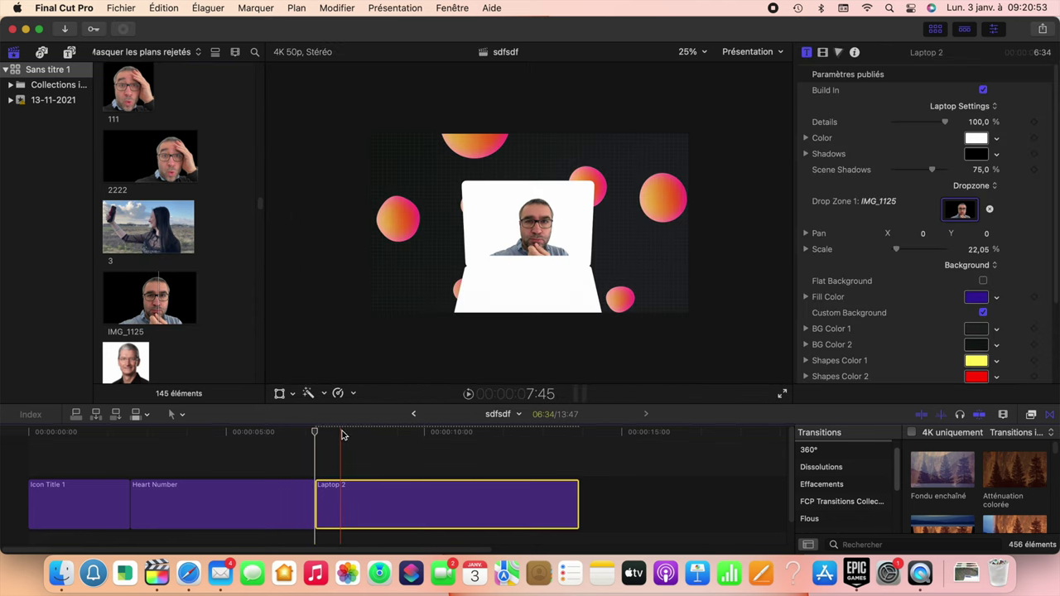
left_click(279, 431)
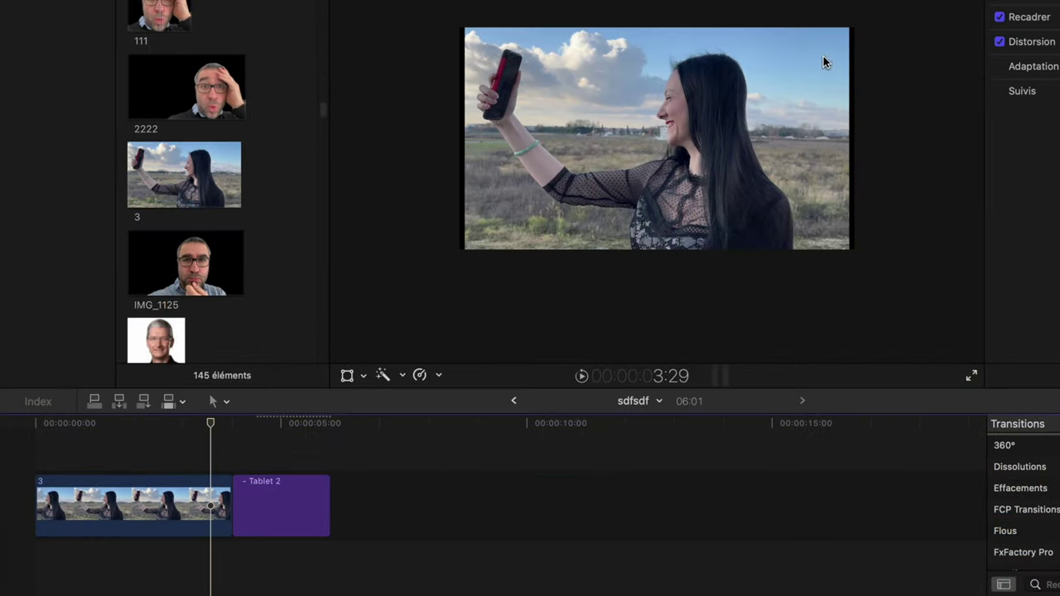
- Move the arrows overlay lower and left, rotate it counter-clockwise, and make it green
key("space")
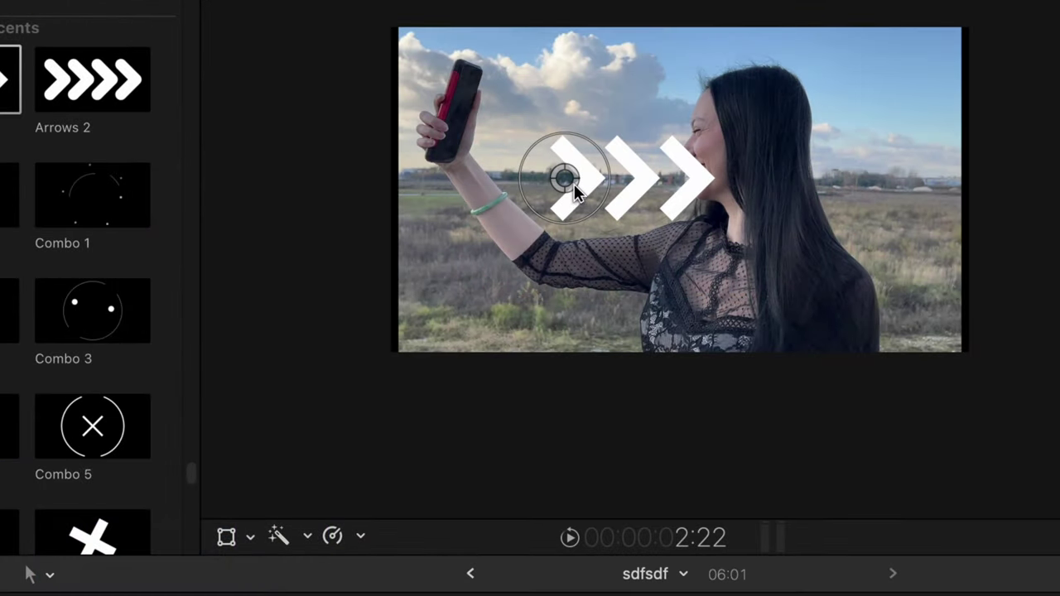
left_click_drag(577, 190, 570, 224)
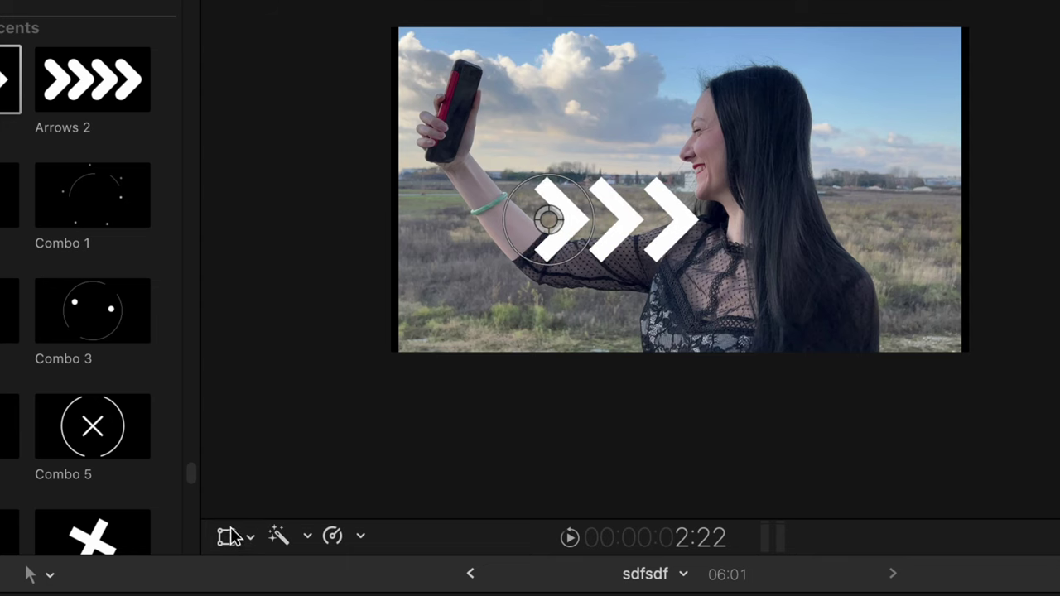
left_click(231, 537)
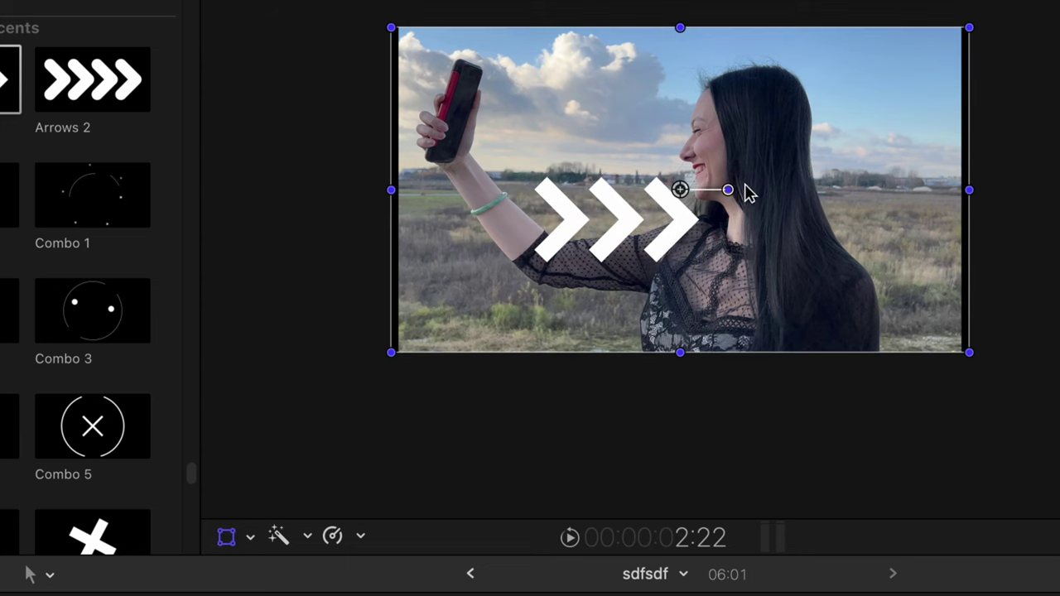
left_click_drag(746, 190, 502, 163)
left_click_drag(679, 189, 528, 157)
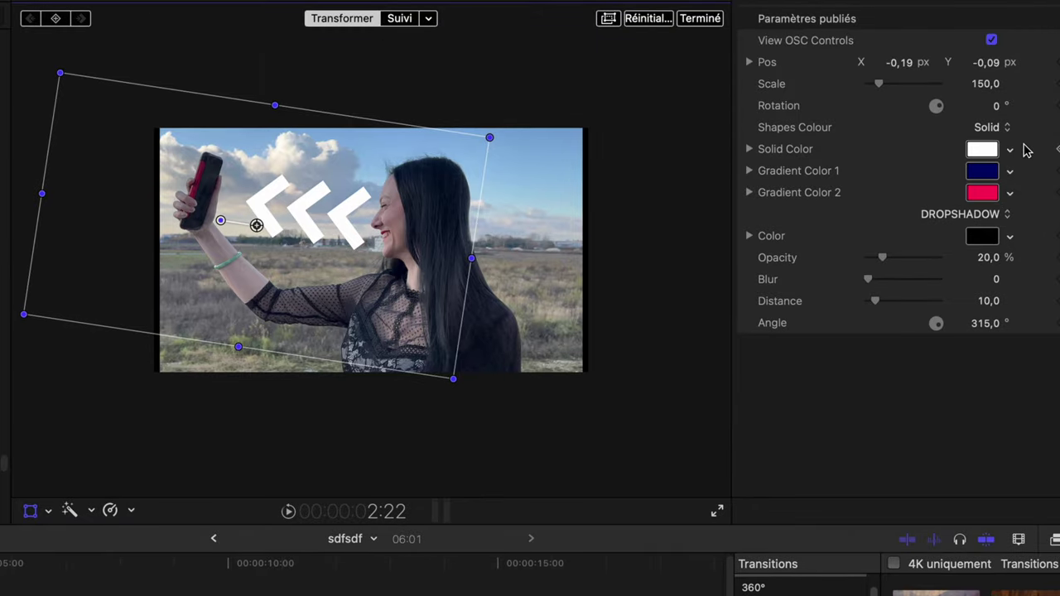
left_click(1011, 150)
left_click_drag(996, 208, 988, 214)
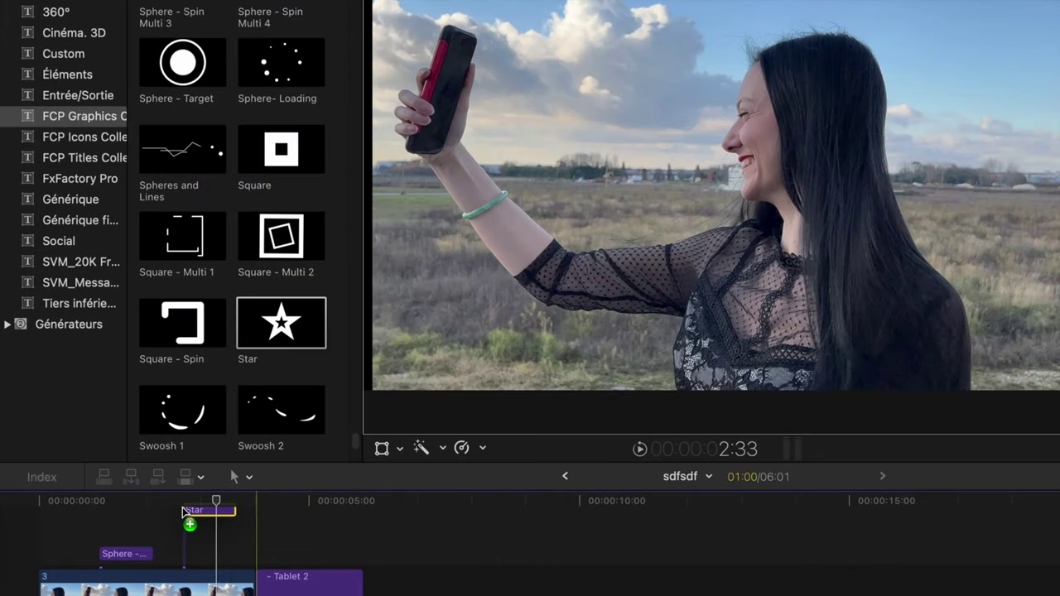
- Add a Star title above clip 3, preview it, then show the FCP Icons Collection titles
left_click_drag(182, 507, 174, 553)
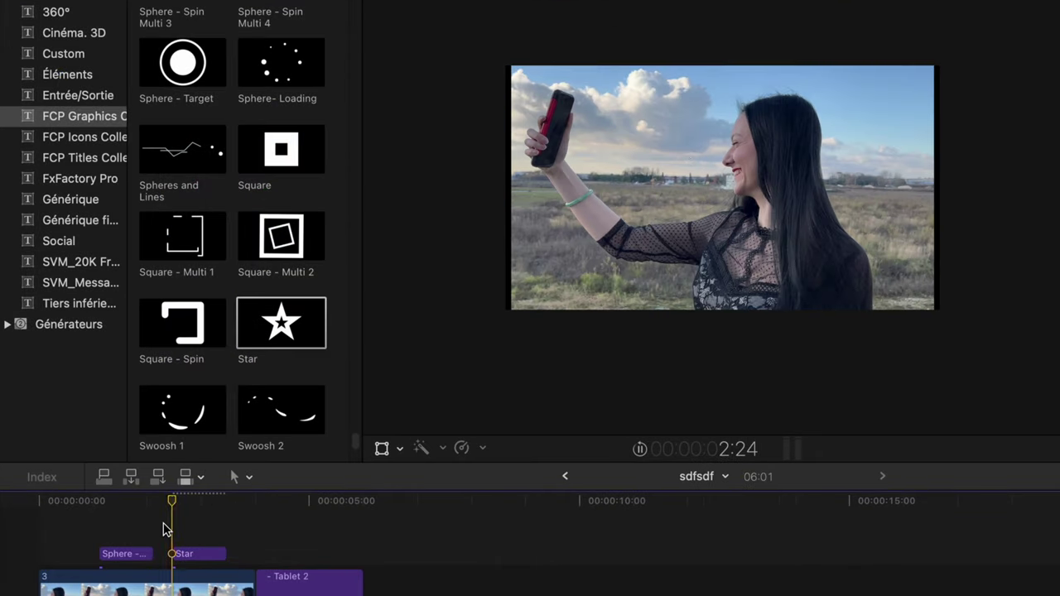
key("space")
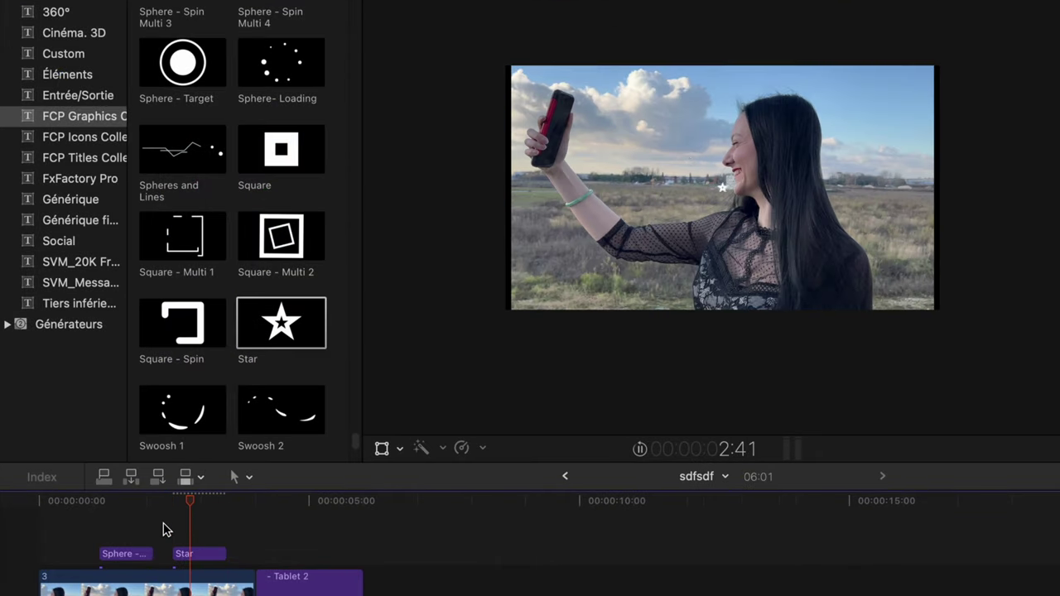
key("space")
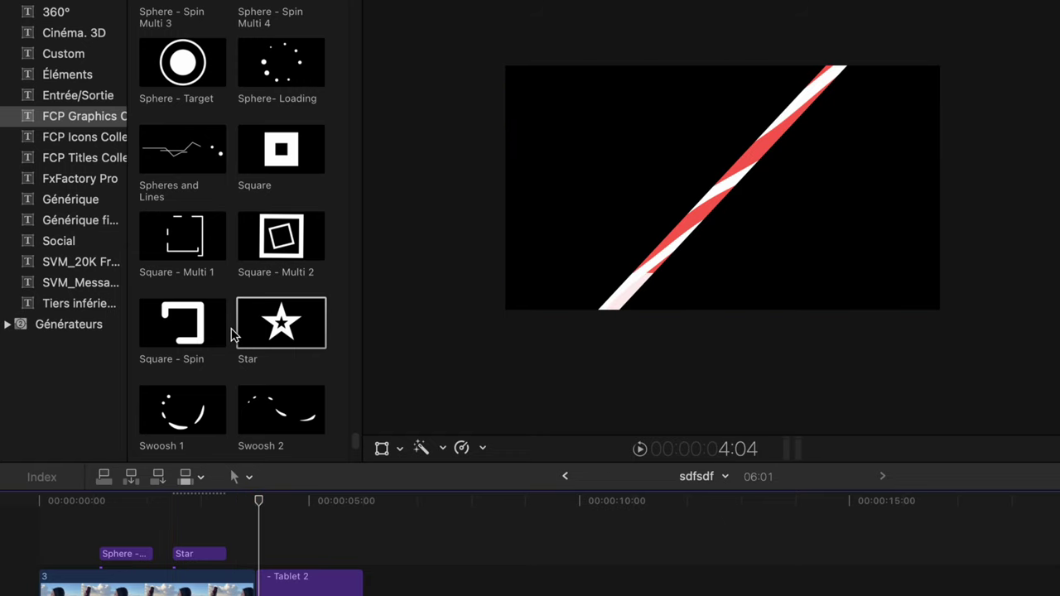
scroll(232, 332, "down", 1)
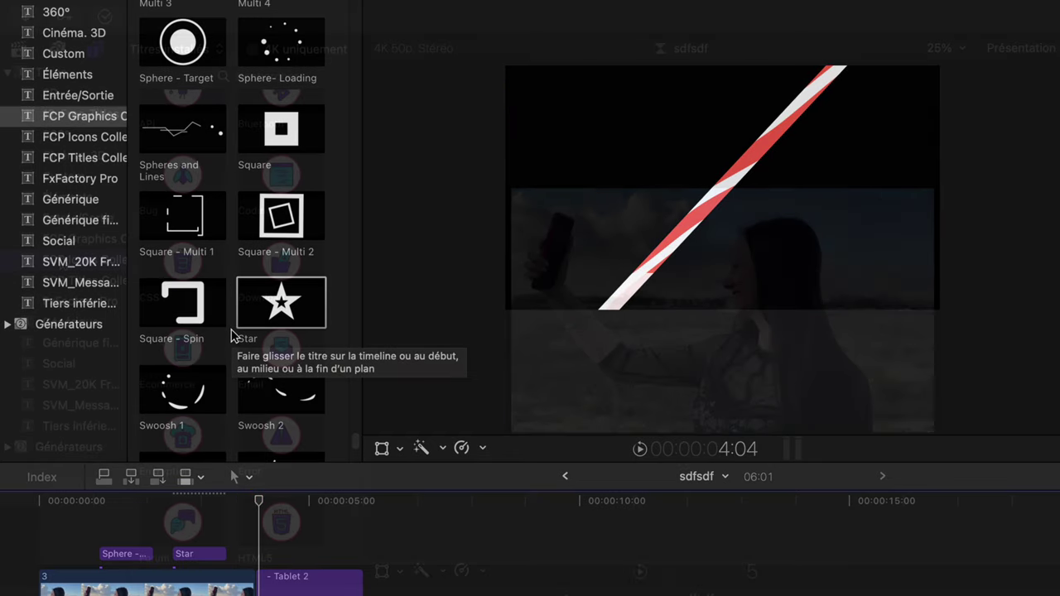
left_click(61, 263)
- Add the Swimming icon title to the timeline over clip 3
scroll(250, 223, "up", 10)
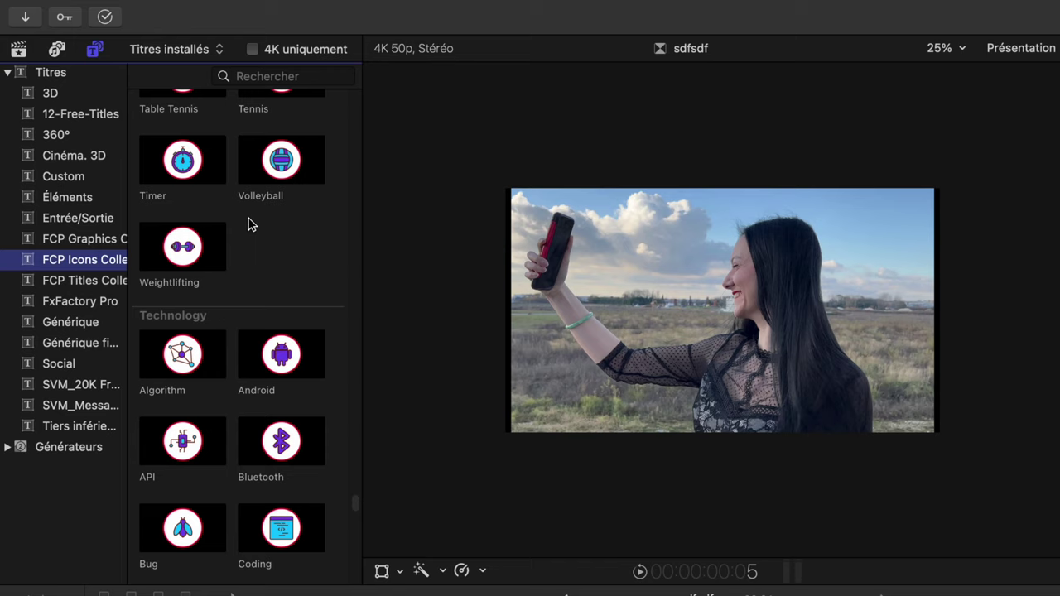
scroll(212, 149, "up", 1)
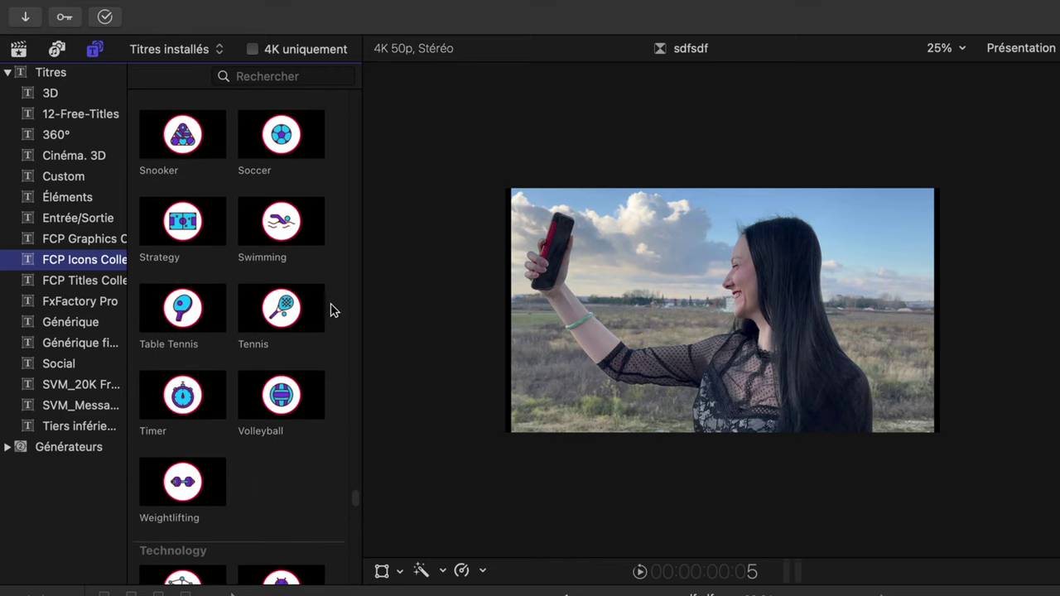
left_click_drag(362, 504, 368, 500)
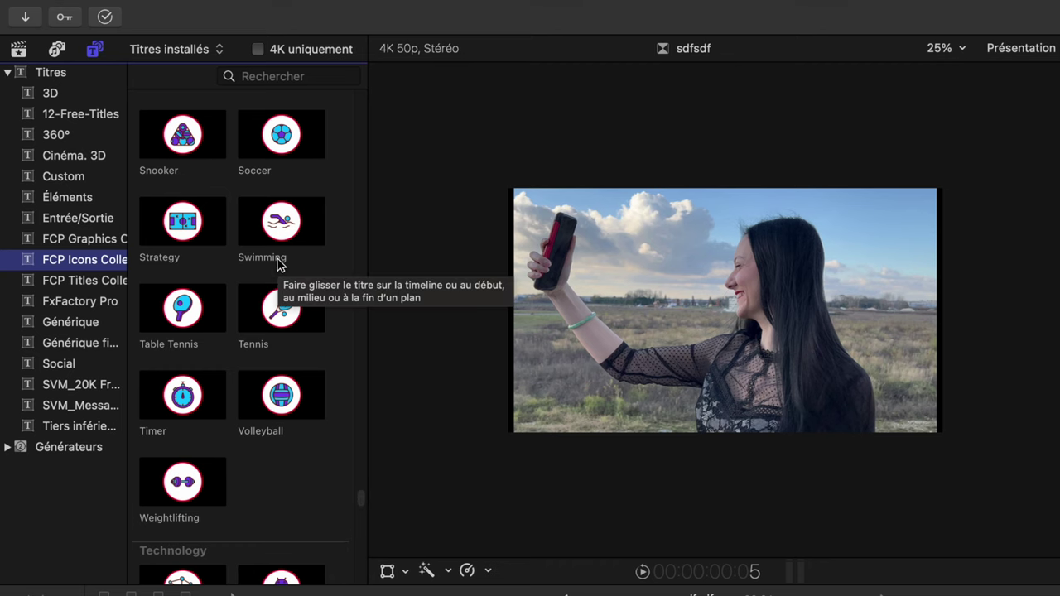
left_click_drag(279, 263, 78, 456)
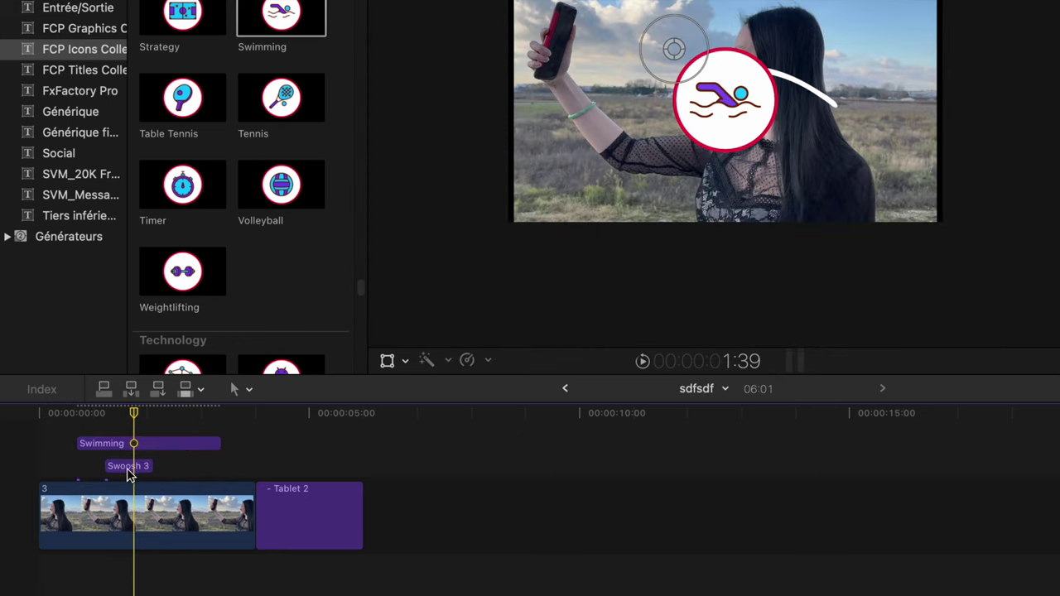
- Delete the Swoosh 3 title and play the clip back from its start
left_click(129, 468)
key("Delete")
left_click(66, 438)
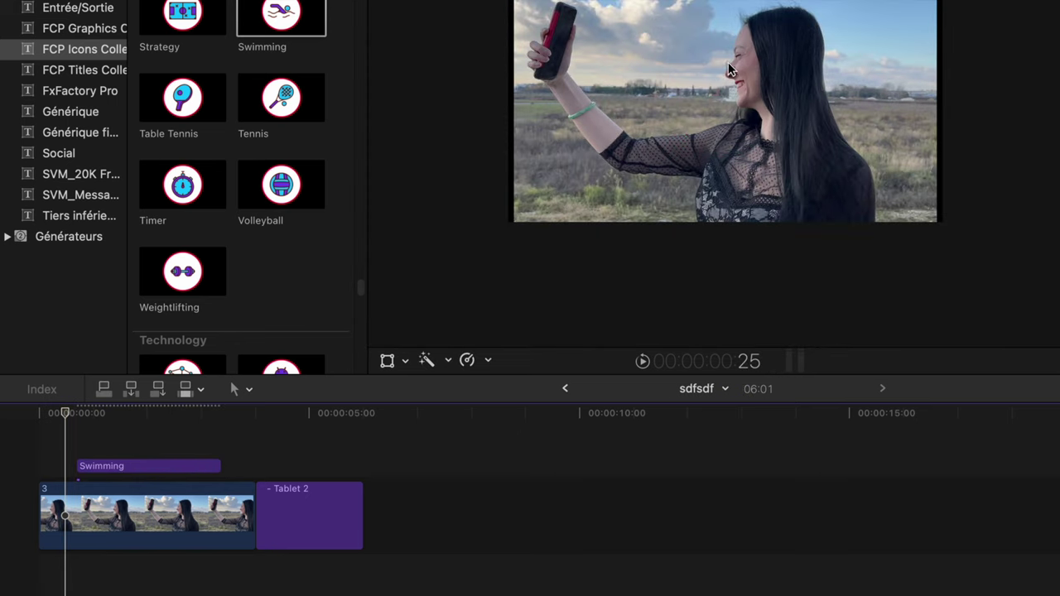
key("space")
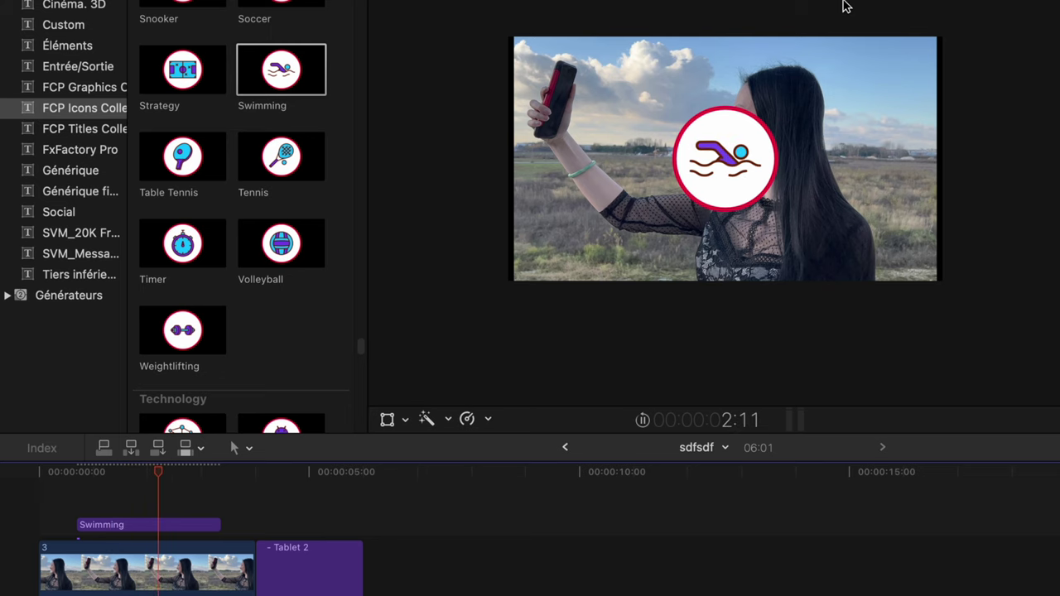
key("space")
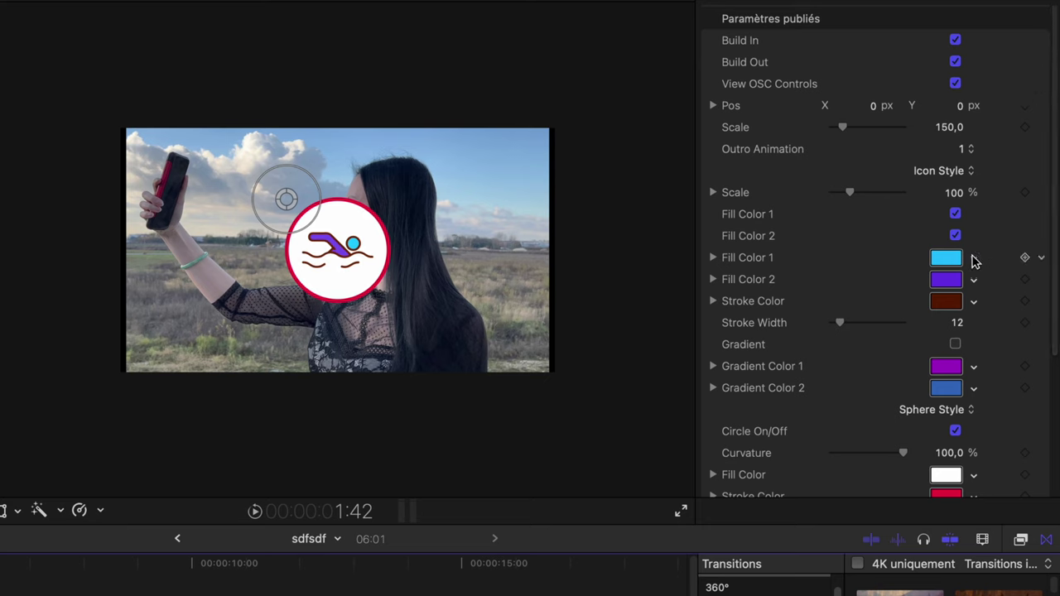
- Set the icon's Fill Color 1 and 2 to green and Gradient Color 1 to blue
left_click(974, 260)
left_click(933, 309)
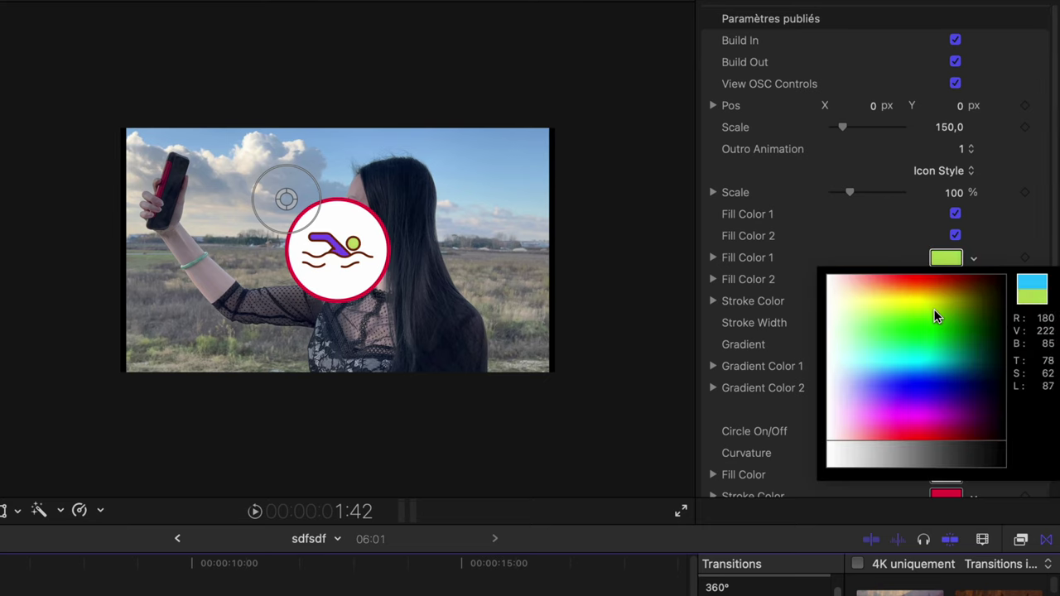
key("Escape")
left_click(974, 279)
left_click(927, 347)
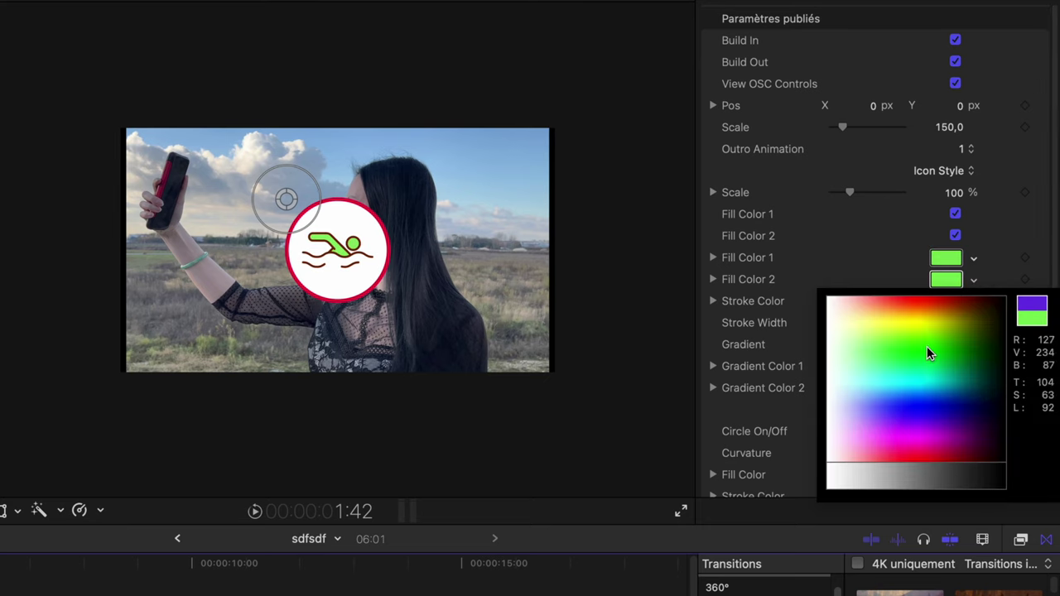
key("Escape")
left_click(959, 304)
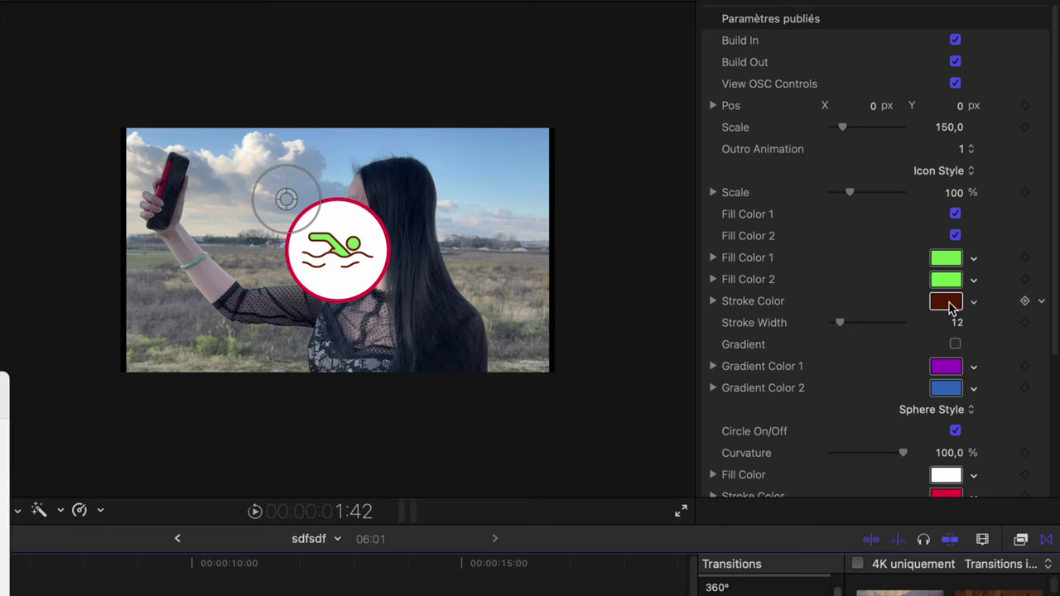
left_click(960, 369)
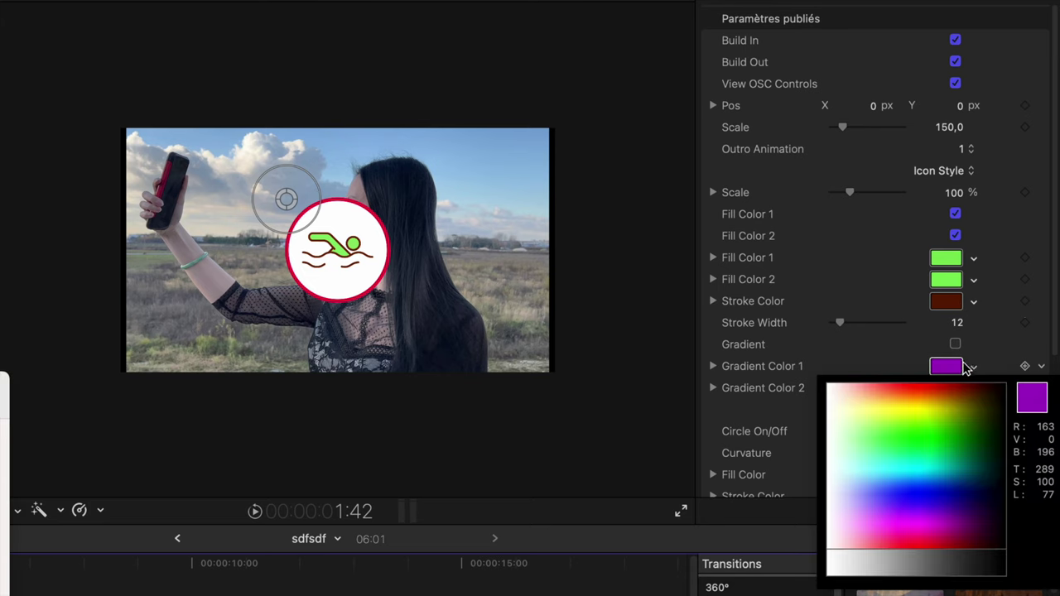
left_click(901, 435)
left_click(937, 479)
key("Escape")
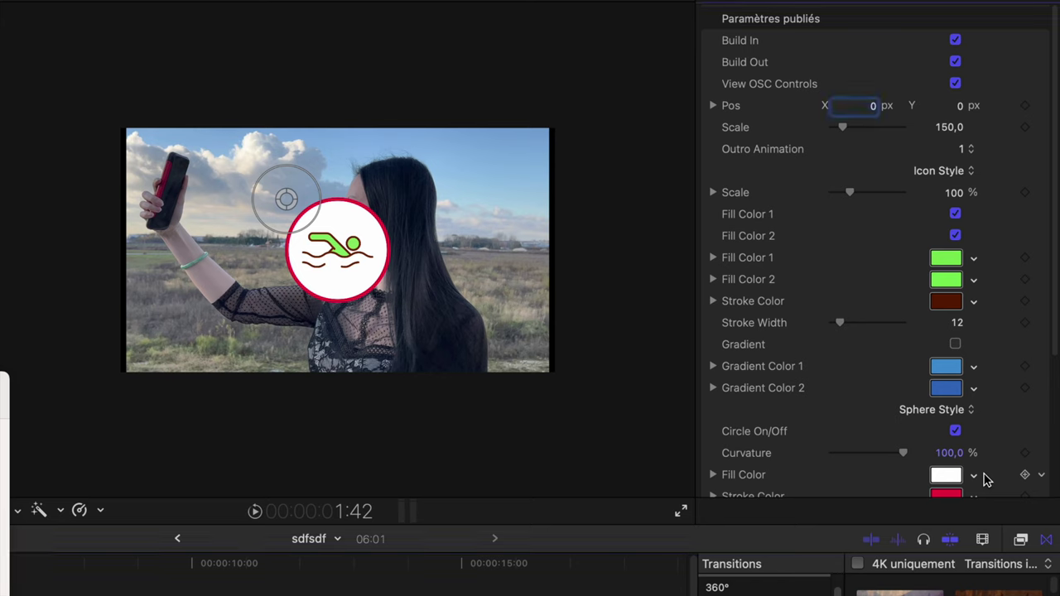
- Make the badge circle's fill green and scale the swimming badge up to 413
left_click(975, 476)
left_click_drag(931, 516, 937, 534)
key("Escape")
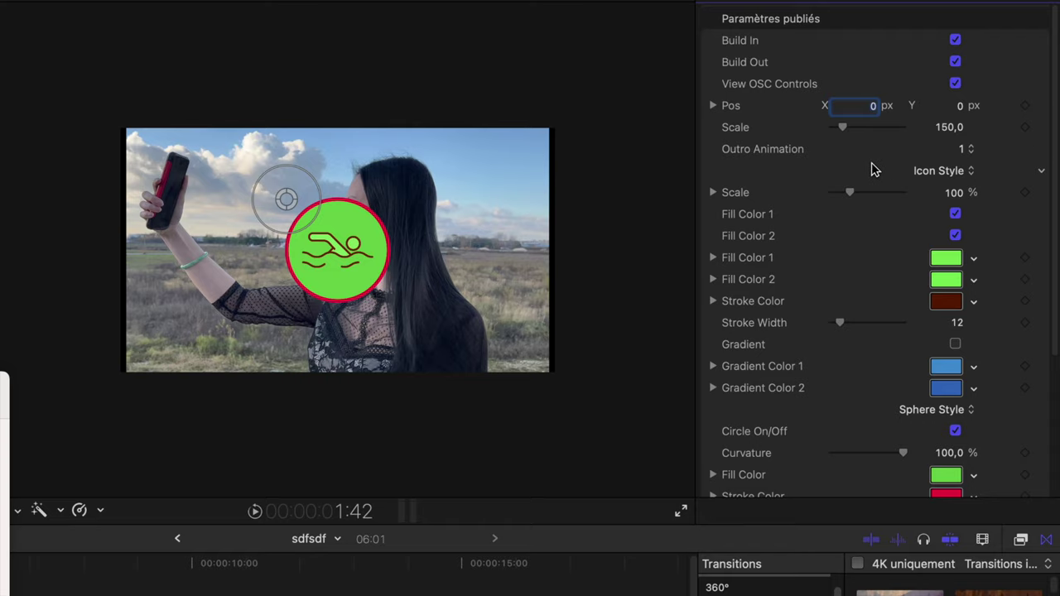
left_click_drag(859, 132, 856, 130)
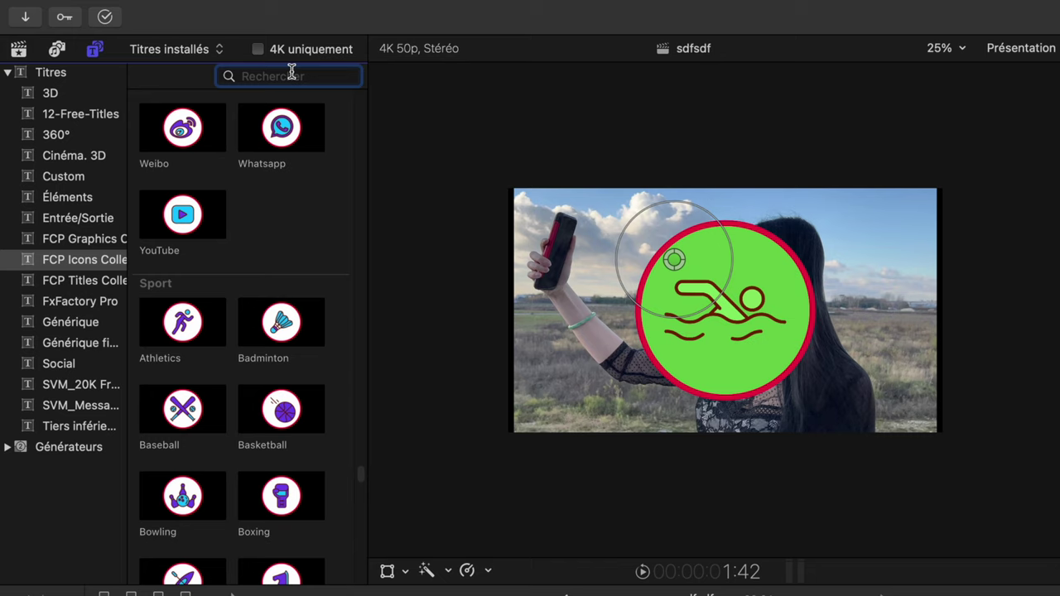
- Search titles for 'car', select the Cable Car title, then show the FCP Titles Collection
type("drink")
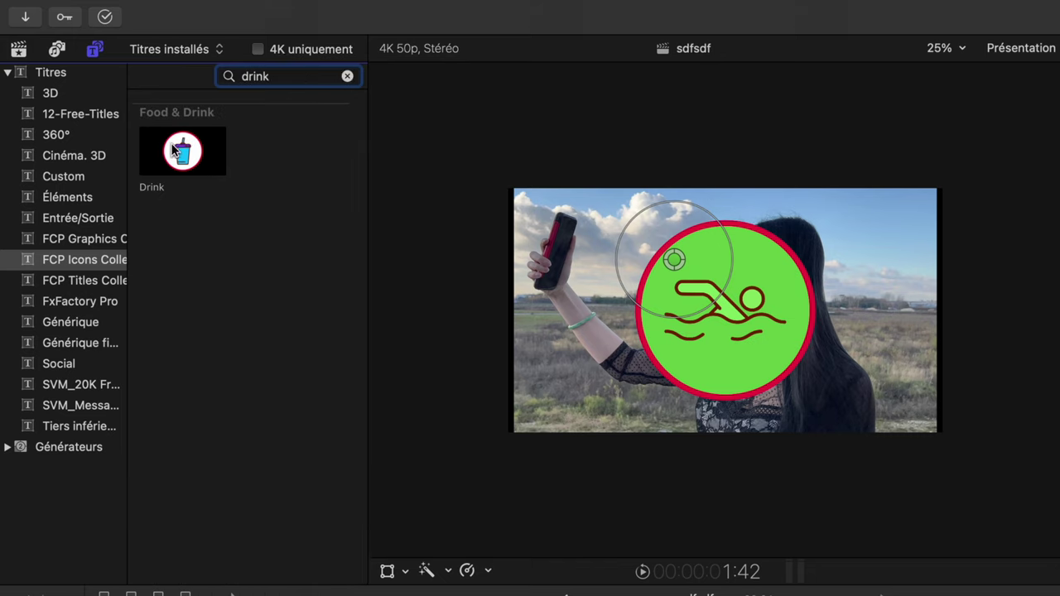
key("super+a")
type("ear")
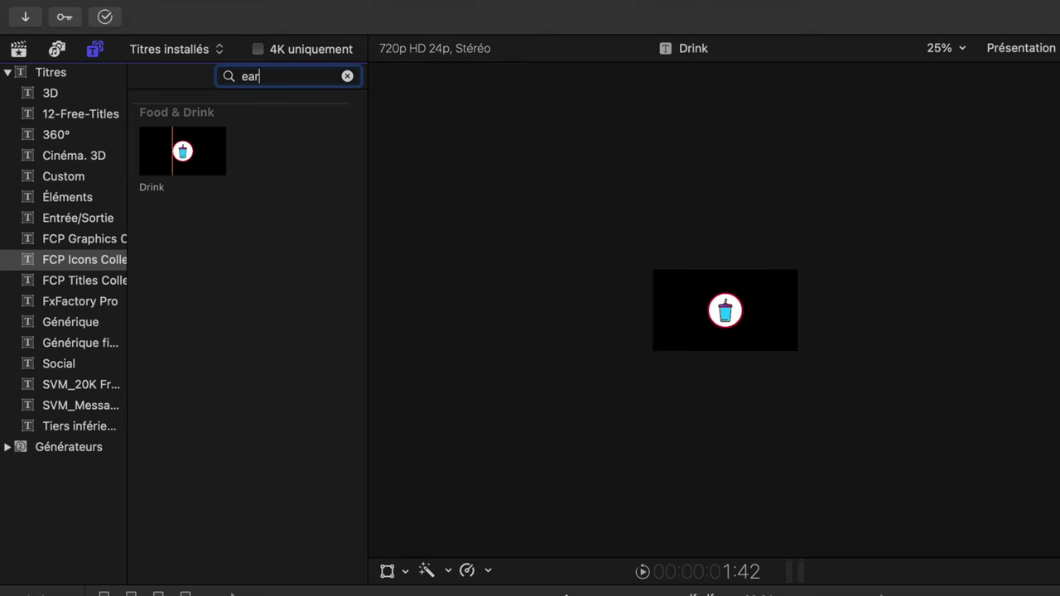
key("super+a")
type("car")
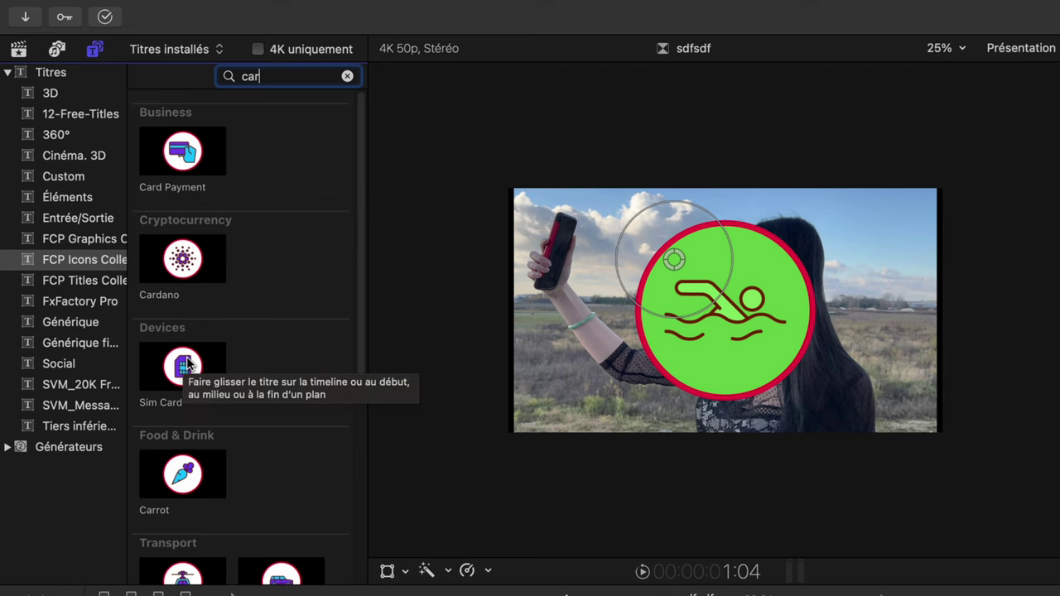
scroll(184, 456, "down", 1)
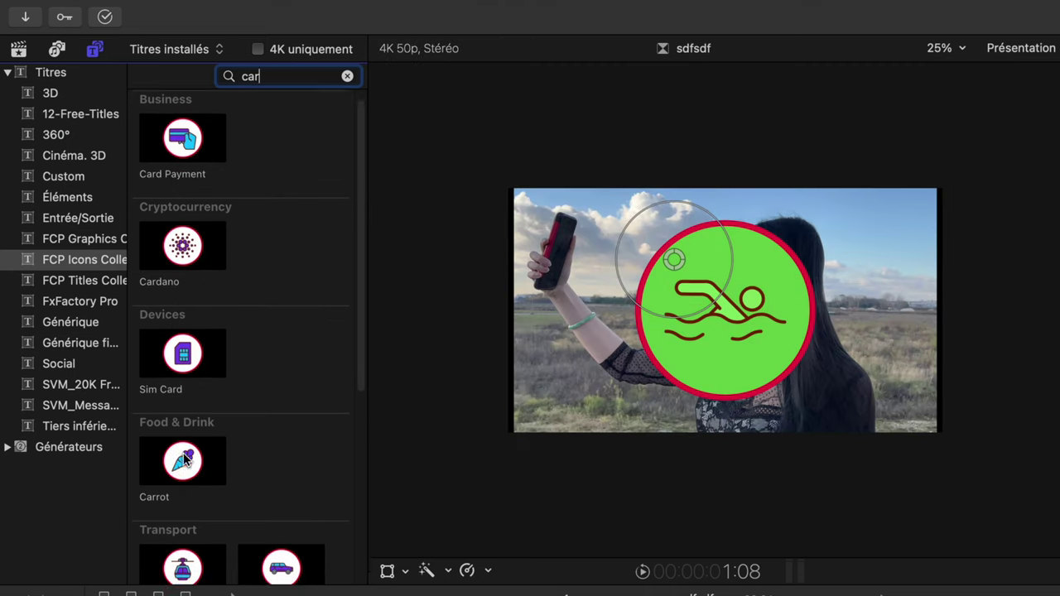
scroll(184, 460, "down", 3)
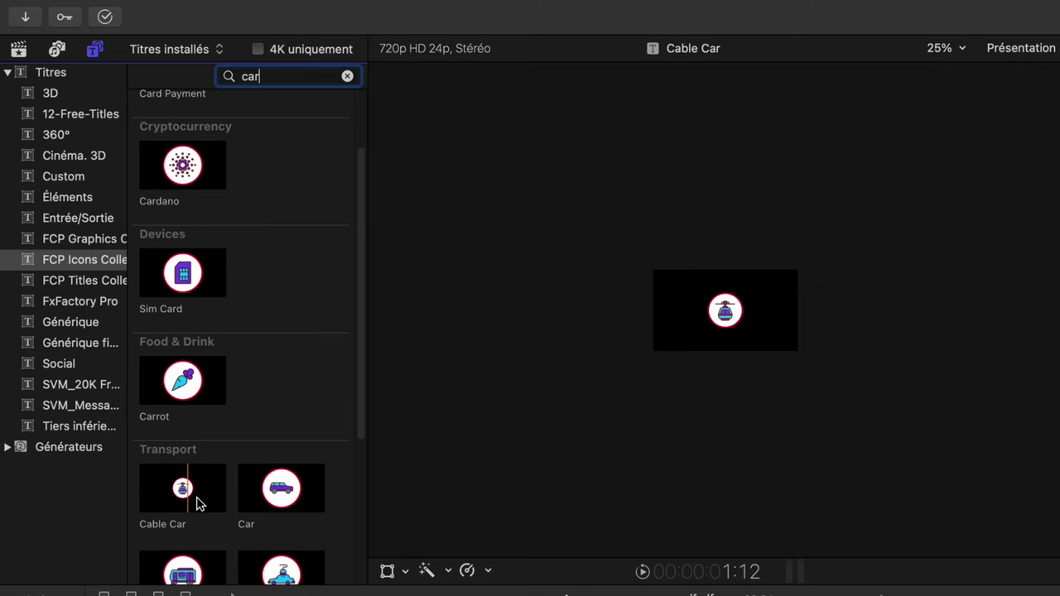
scroll(281, 493, "down", 2)
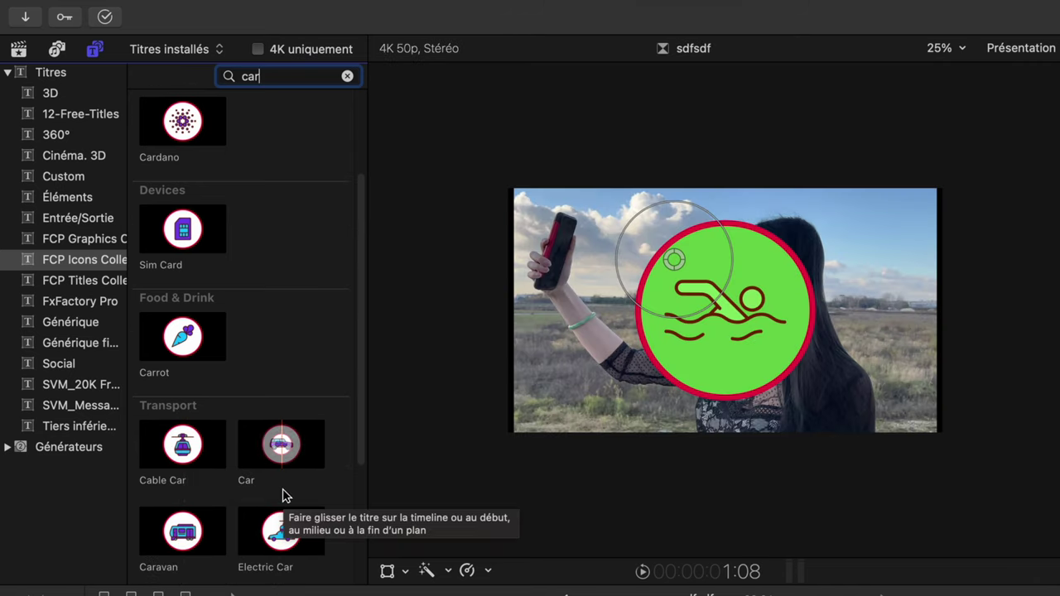
left_click(183, 452)
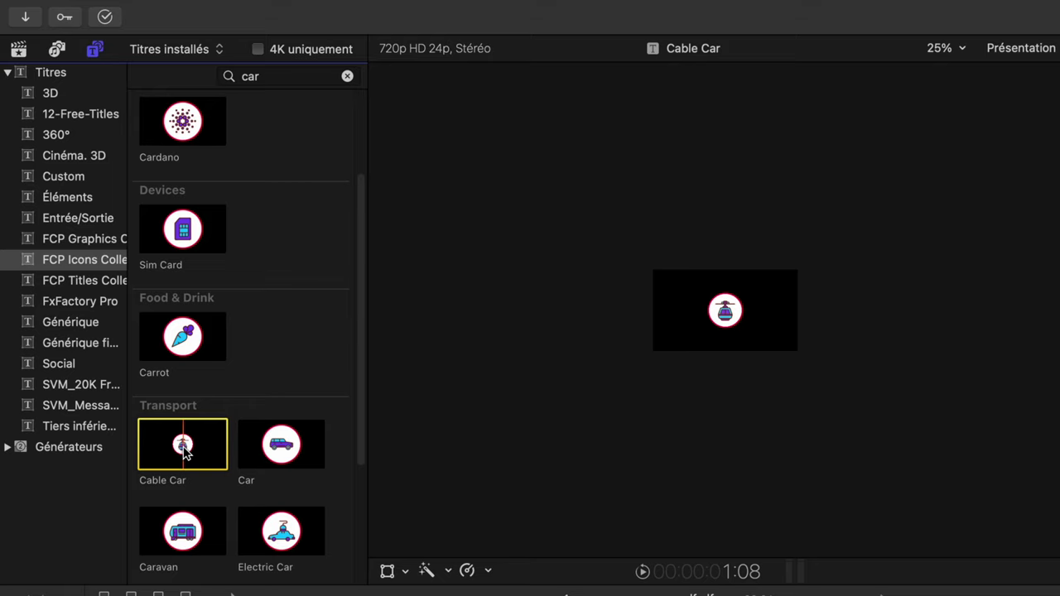
left_click(83, 280)
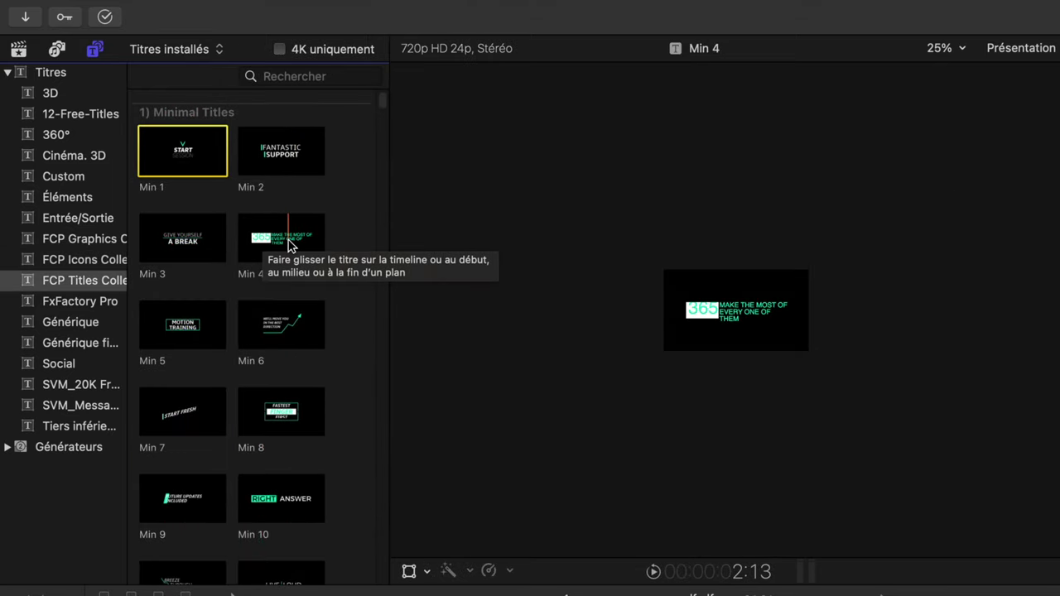
- Place the Min 8 title above clip 3 and play it back
scroll(298, 247, "down", 2)
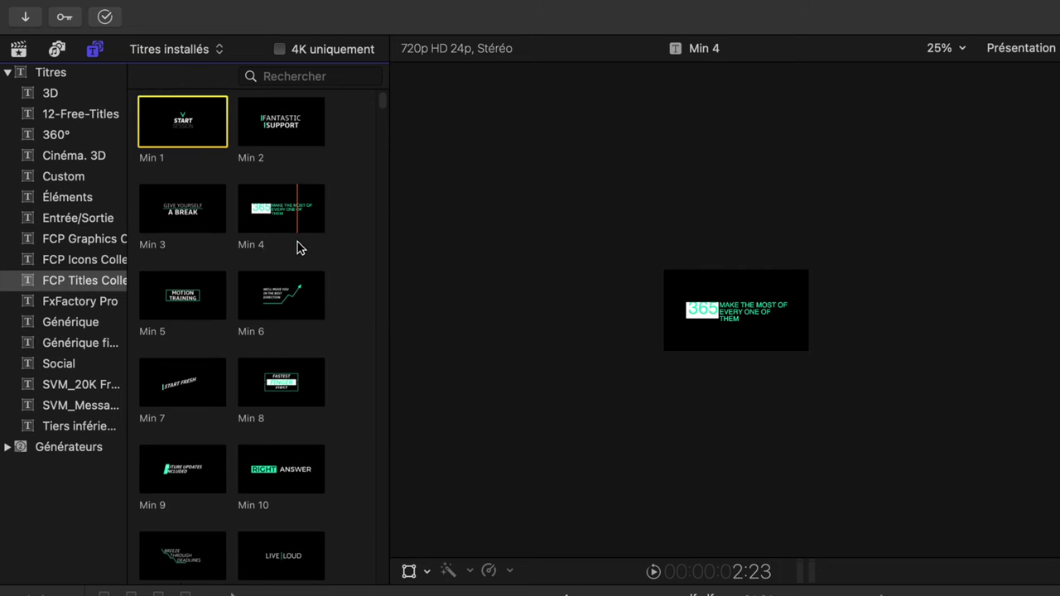
scroll(299, 248, "down", 2)
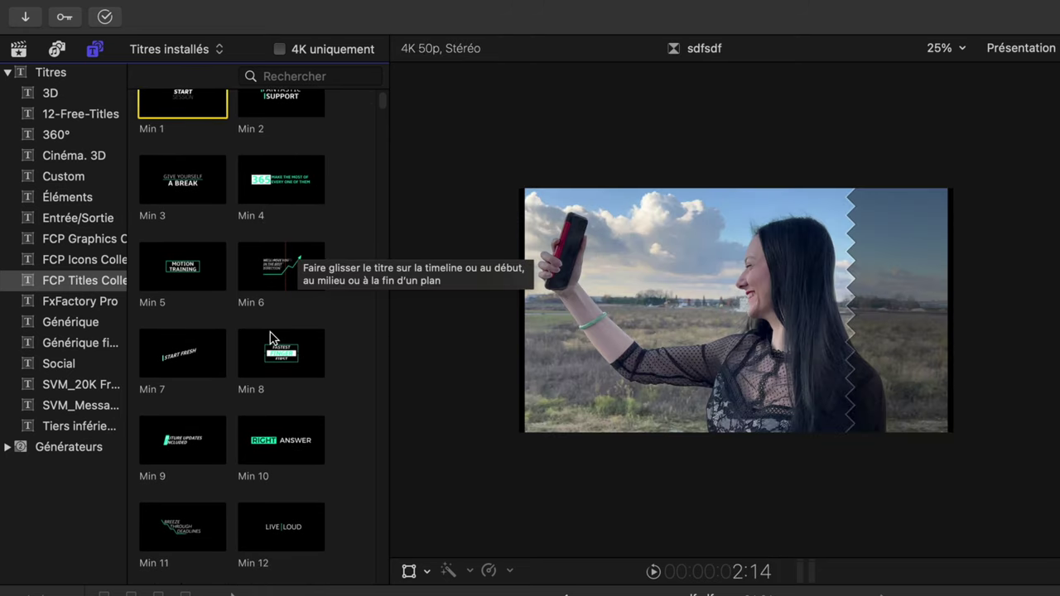
mouse_move(280, 348)
left_mouse_down()
mouse_move(278, 592)
mouse_move(256, 595)
left_mouse_up()
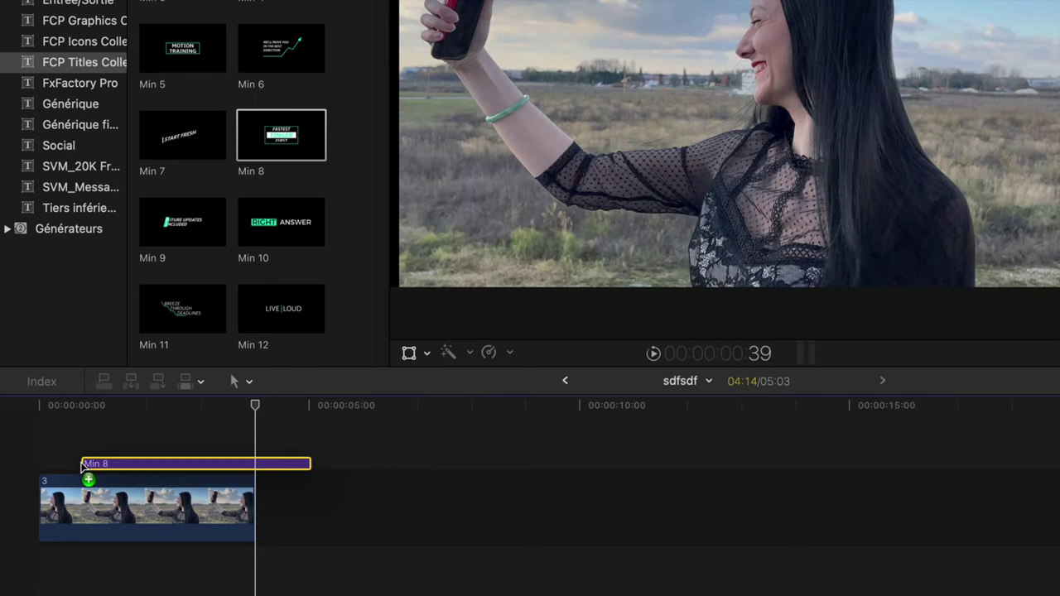
key("space")
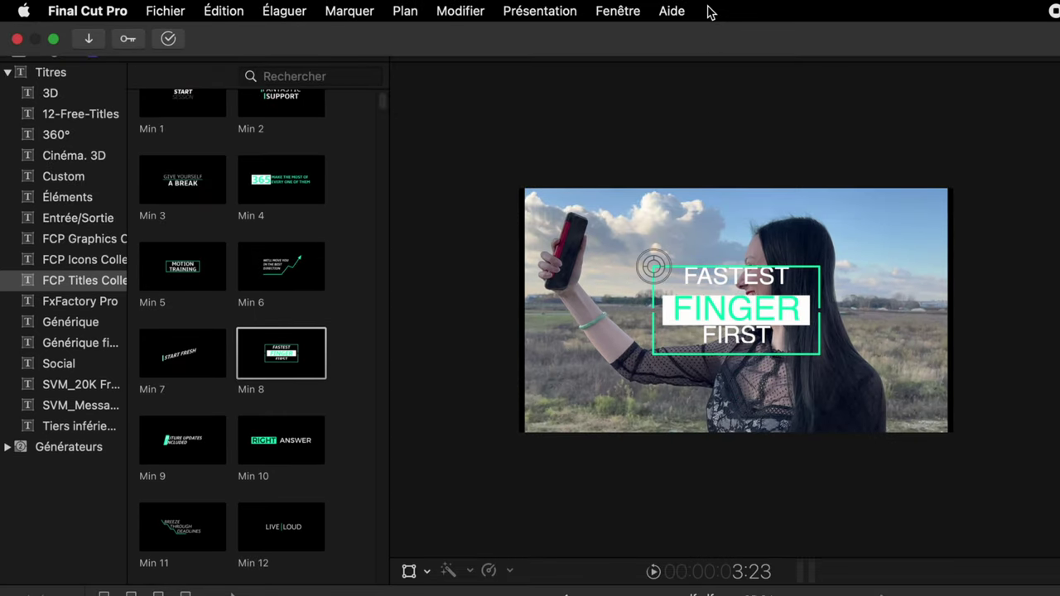
- Add the Min 10 RIGHT ANSWER title after clip 3, review, and delete Min 8
scroll(288, 445, "down", 3)
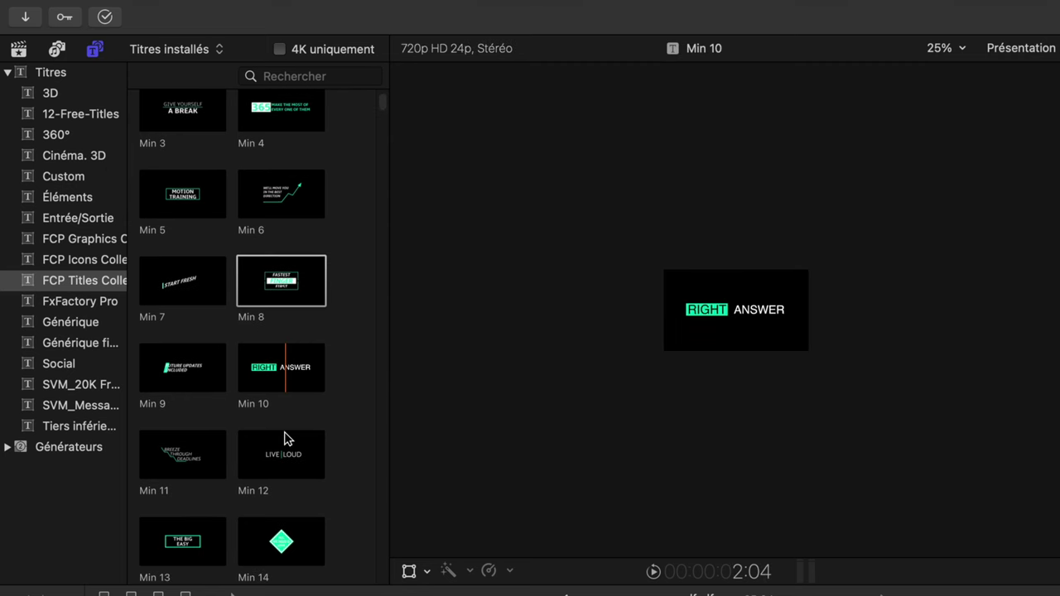
mouse_move(279, 397)
left_mouse_down()
mouse_move(319, 592)
mouse_move(336, 565)
left_mouse_up()
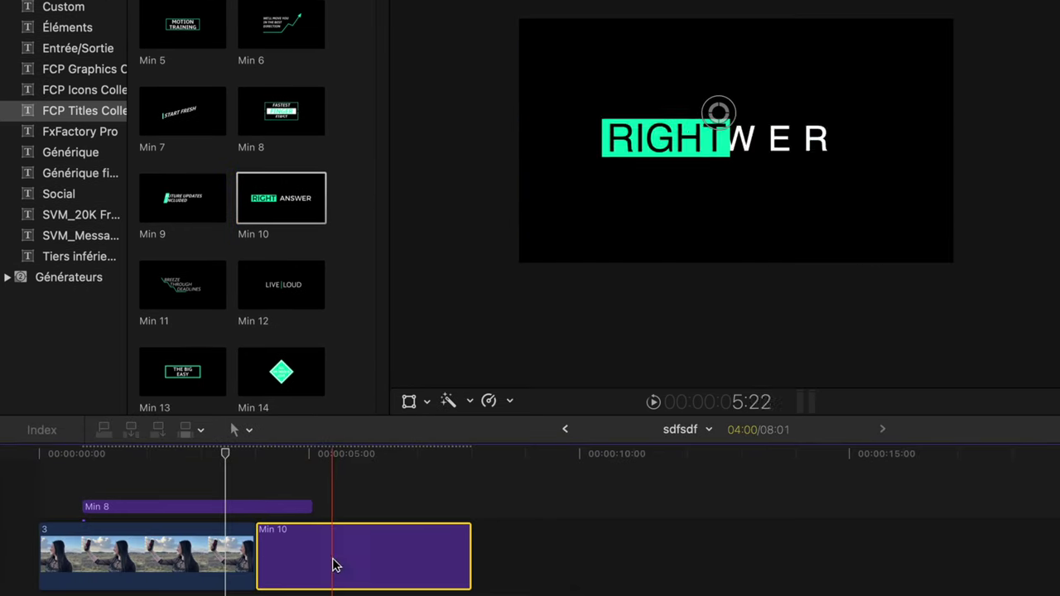
left_click(294, 507)
key("space")
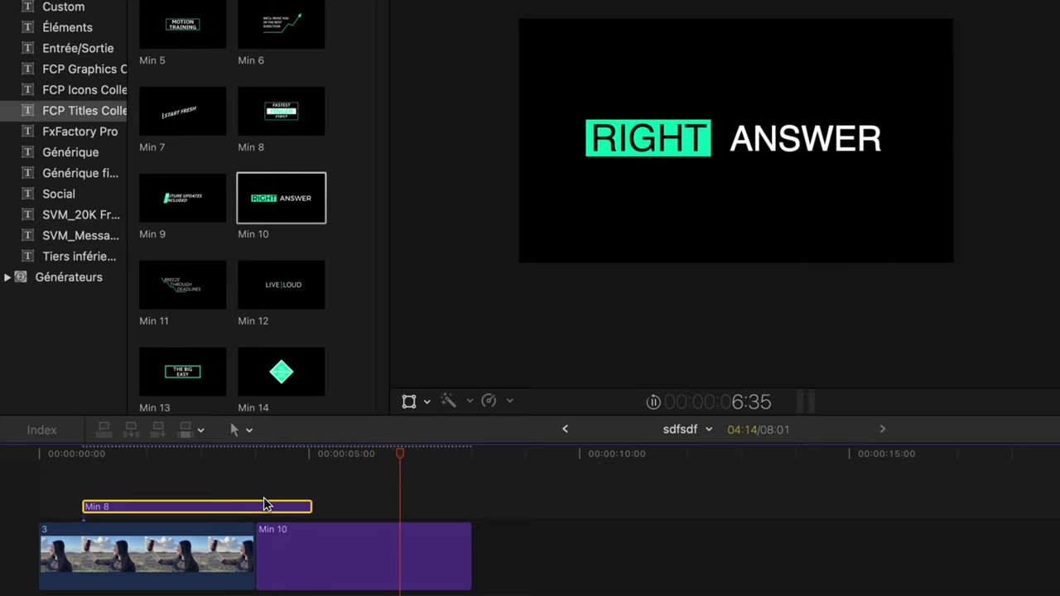
left_click(241, 487)
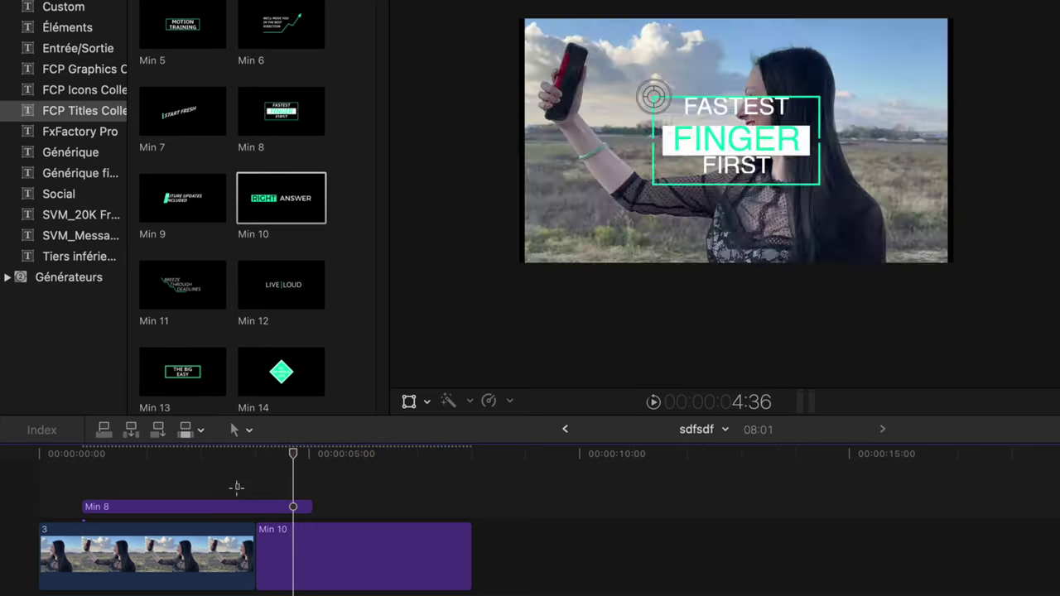
left_click(237, 505)
key("Delete")
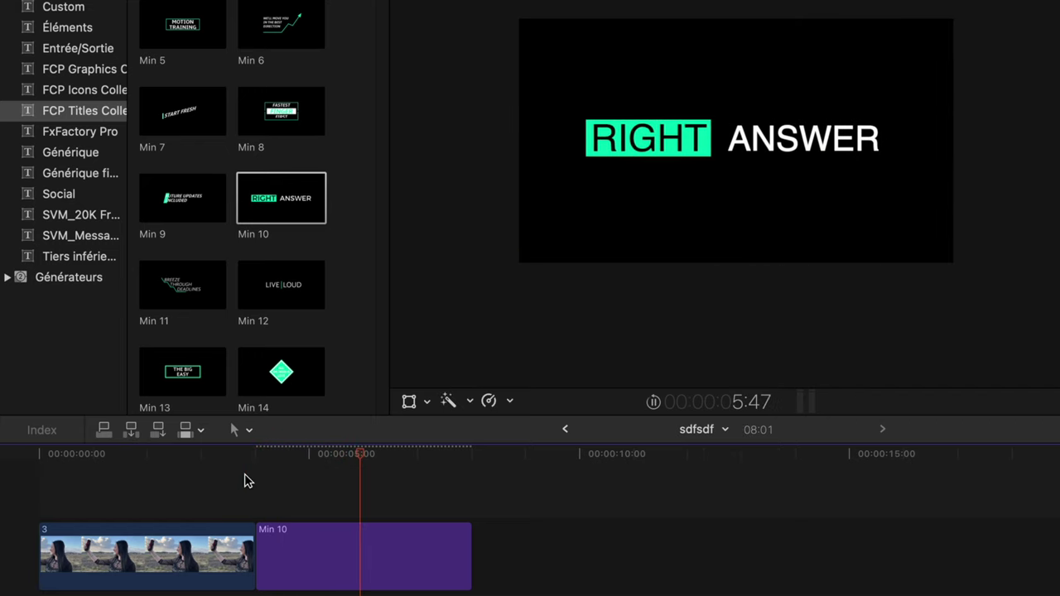
key("space")
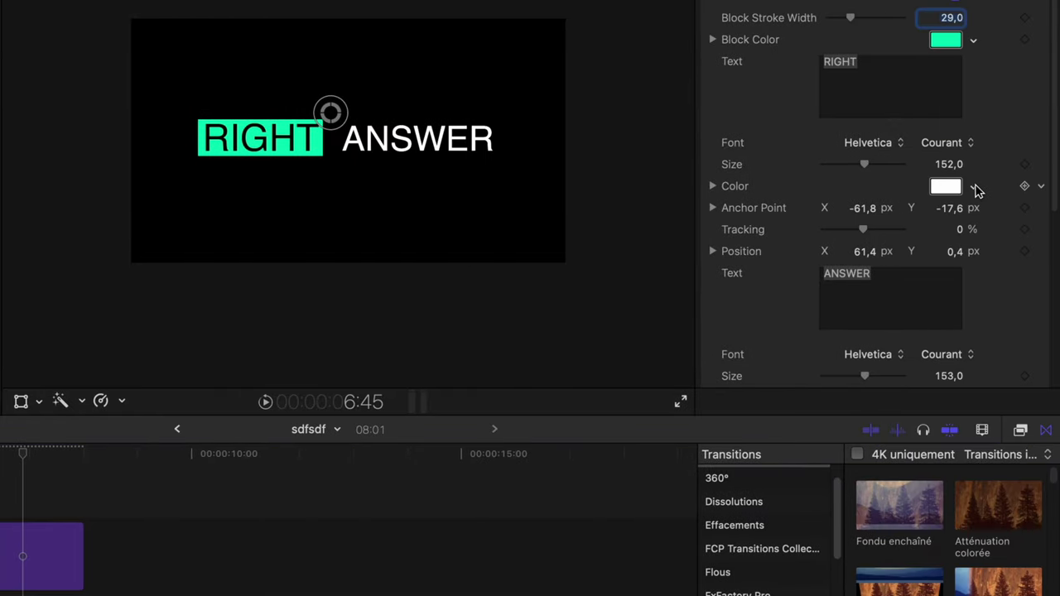
- Turn the RIGHT text green and set the block behind RIGHT to olive
left_click(974, 188)
left_click_drag(953, 232, 959, 267)
left_click(959, 267)
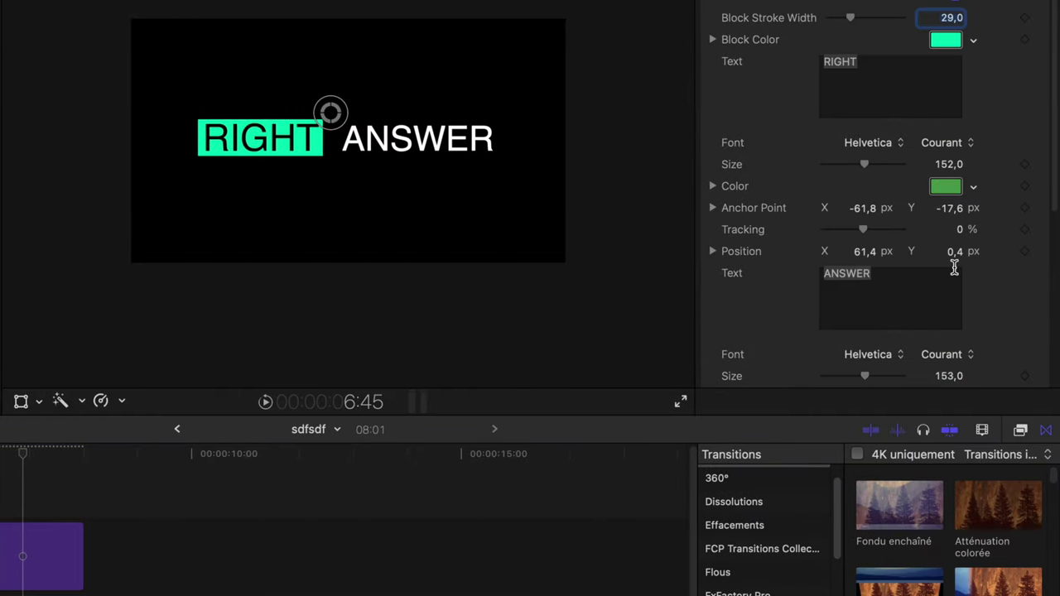
left_click(973, 42)
left_click(960, 75)
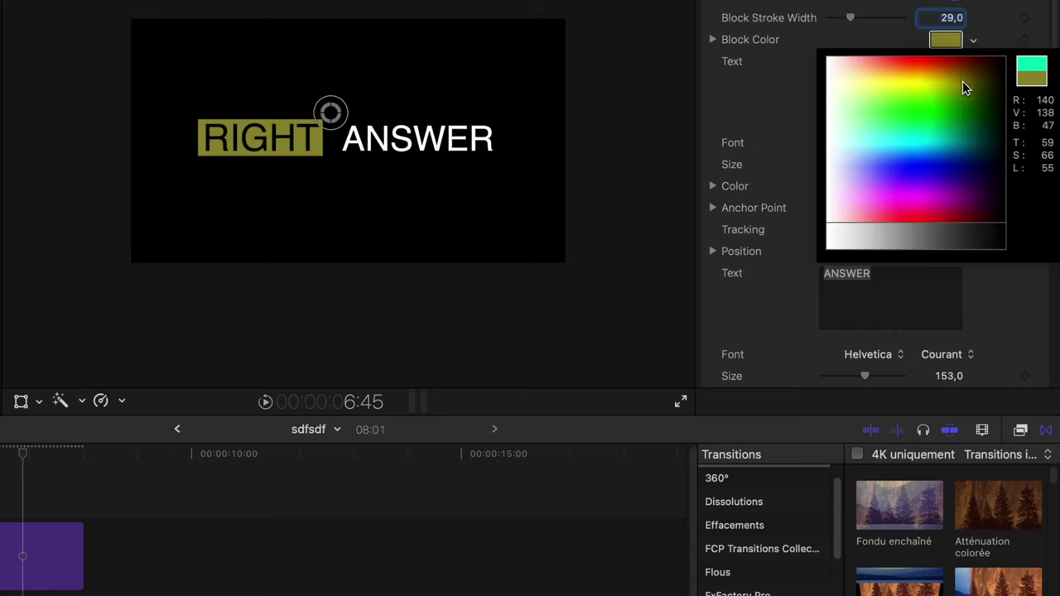
left_click(962, 81)
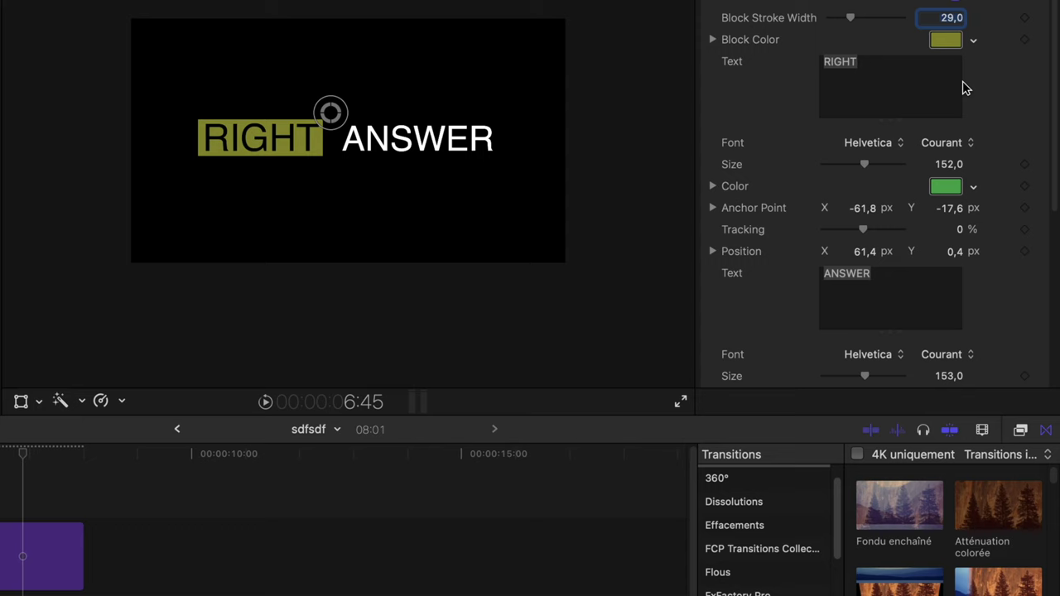
- Set the ANSWER text colour to purple
scroll(875, 202, "down", 4)
scroll(878, 201, "down", 2)
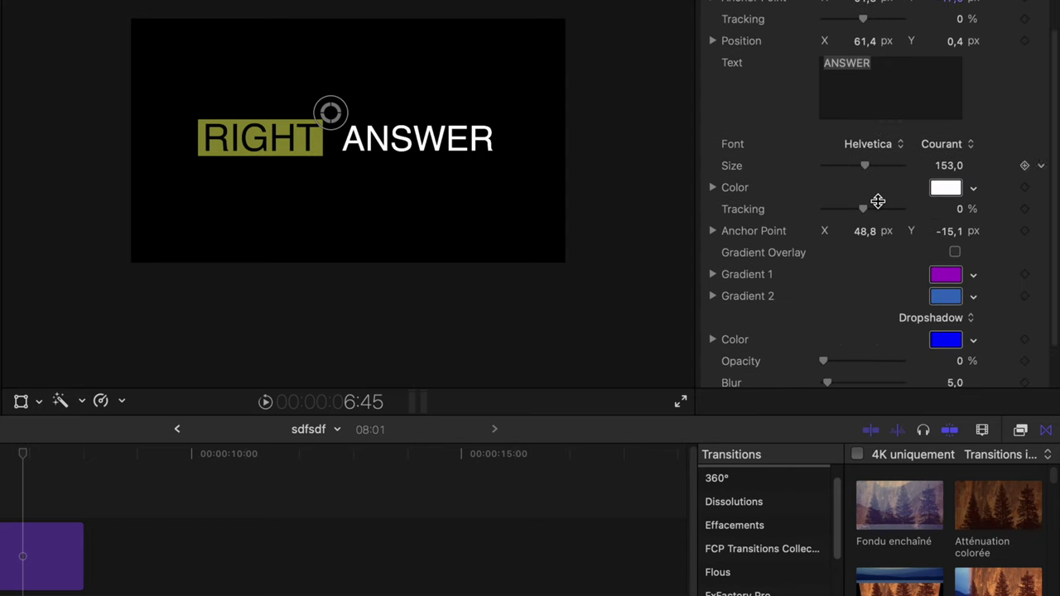
scroll(878, 202, "down", 2)
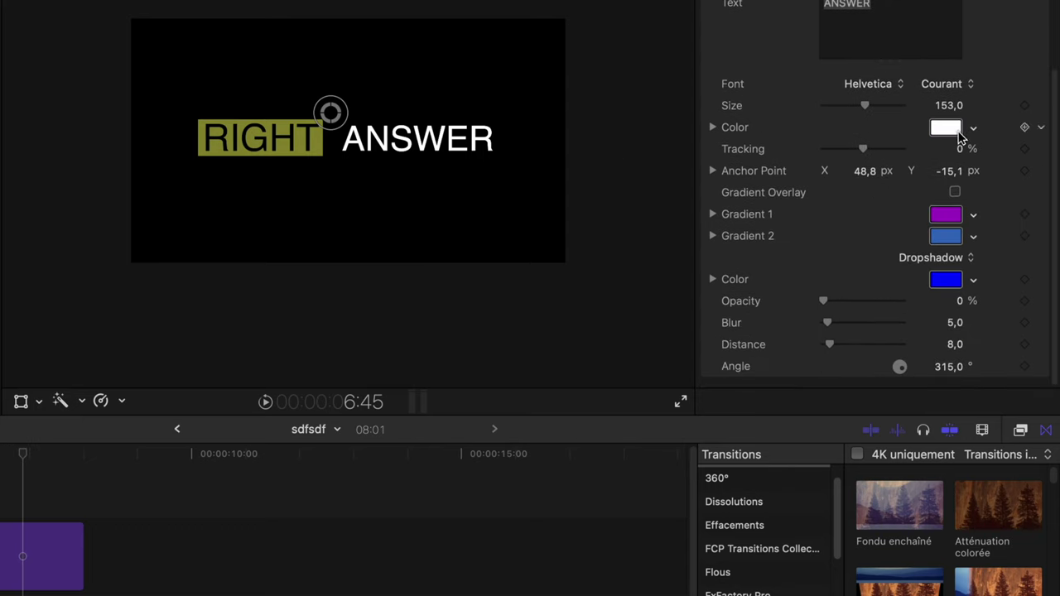
left_click(975, 129)
left_click_drag(950, 203, 944, 282)
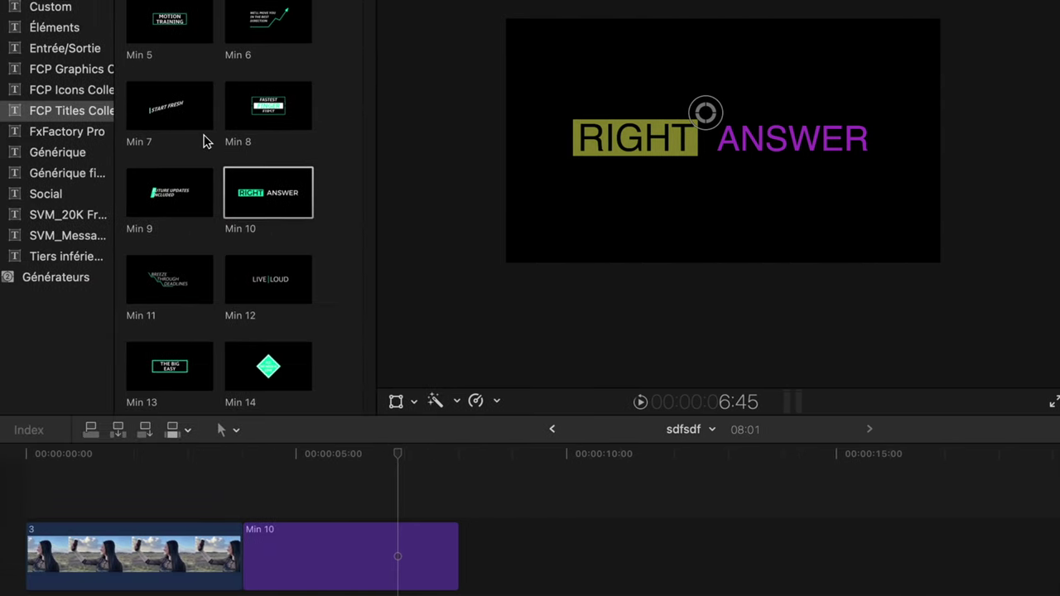
- Append the Min 24 title template after the clip
scroll(206, 149, "down", 2)
scroll(185, 231, "down", 4)
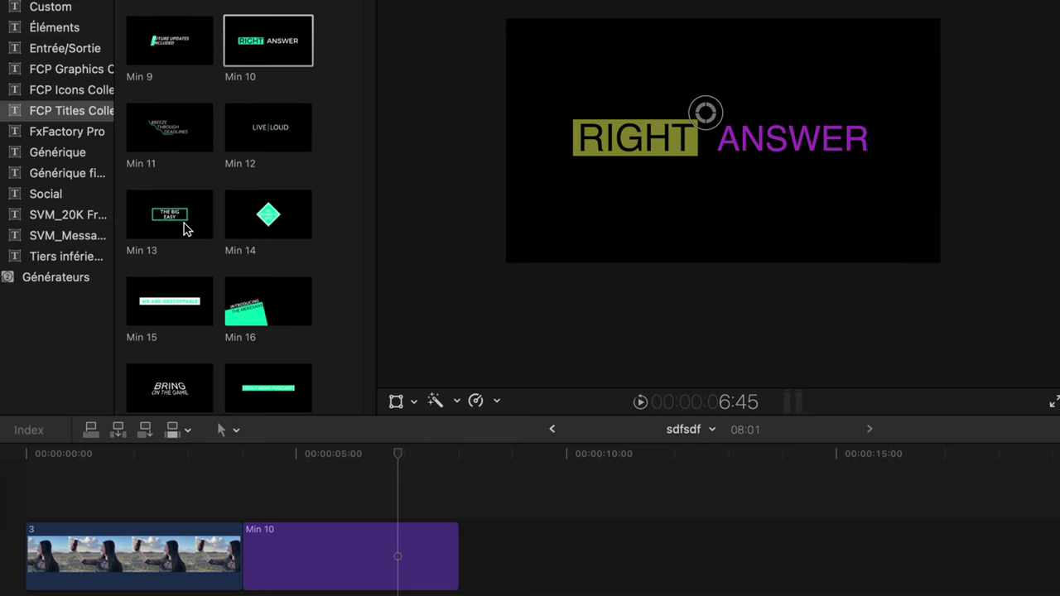
scroll(185, 230, "down", 2)
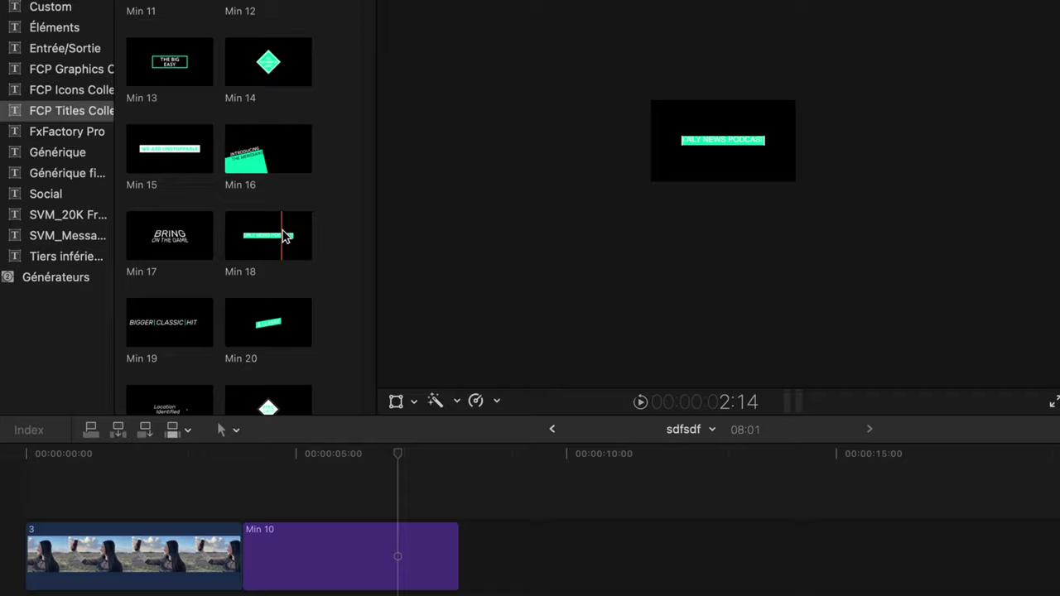
scroll(279, 230, "down", 5)
left_click(257, 278)
key("e")
- Append another title template, choose Min 73, and play back the added title
scroll(237, 260, "down", 5)
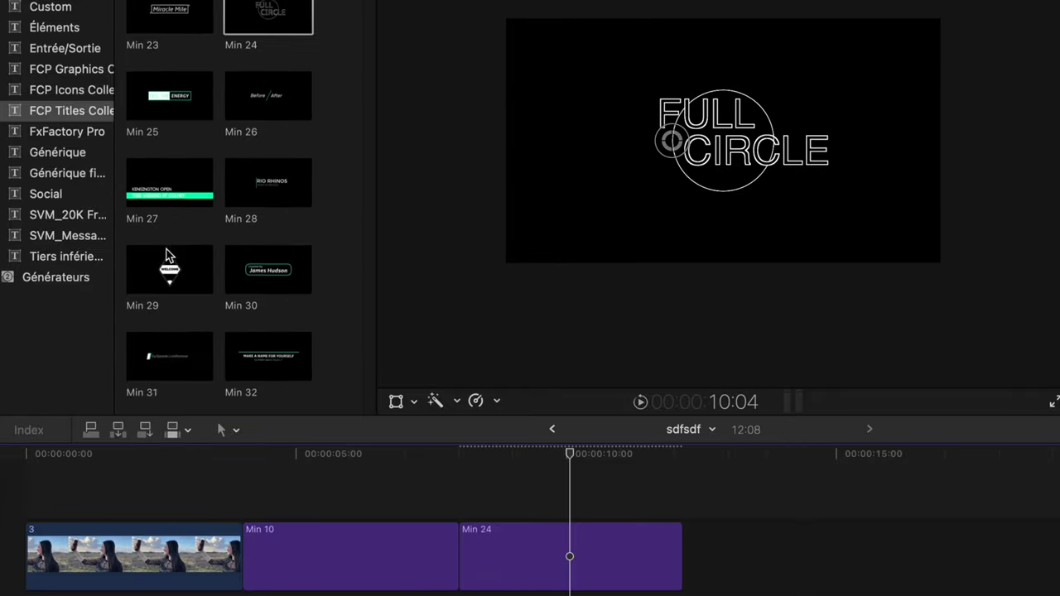
scroll(174, 312, "down", 15)
scroll(174, 311, "down", 10)
left_click(170, 239)
key("e")
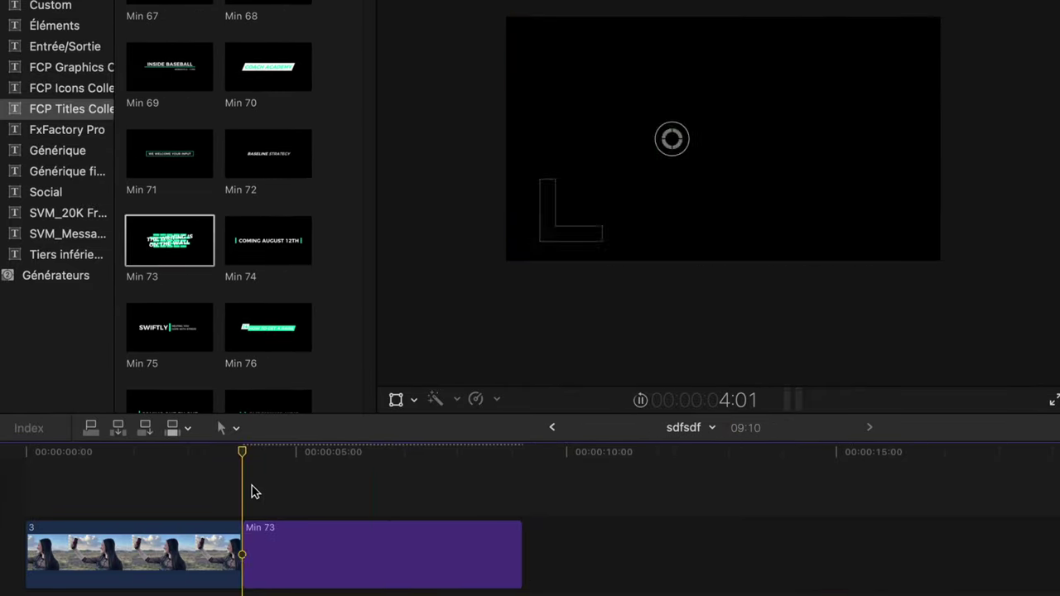
scroll(254, 312, "down", 5)
left_click(170, 16)
key("space")
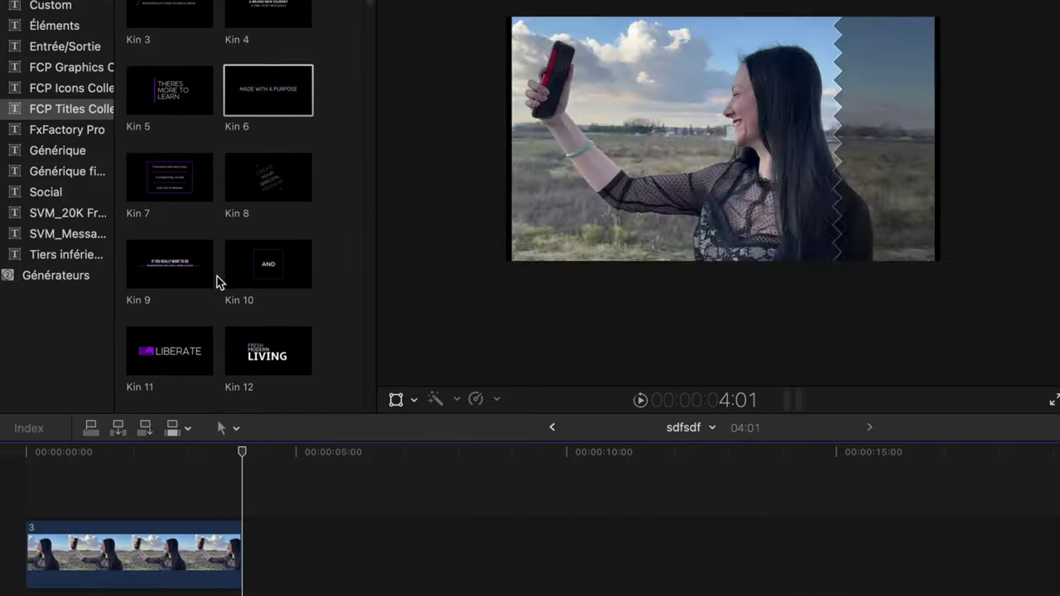
- Add the Niche 13 title after the clip
scroll(188, 308, "down", 10)
scroll(190, 339, "down", 5)
scroll(207, 331, "down", 5)
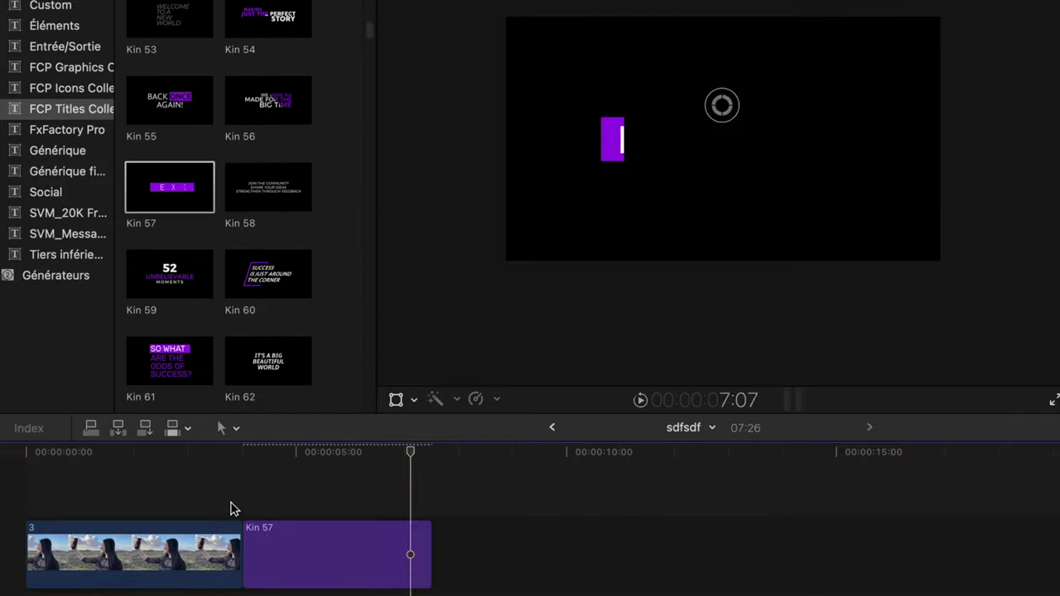
scroll(218, 335, "down", 10)
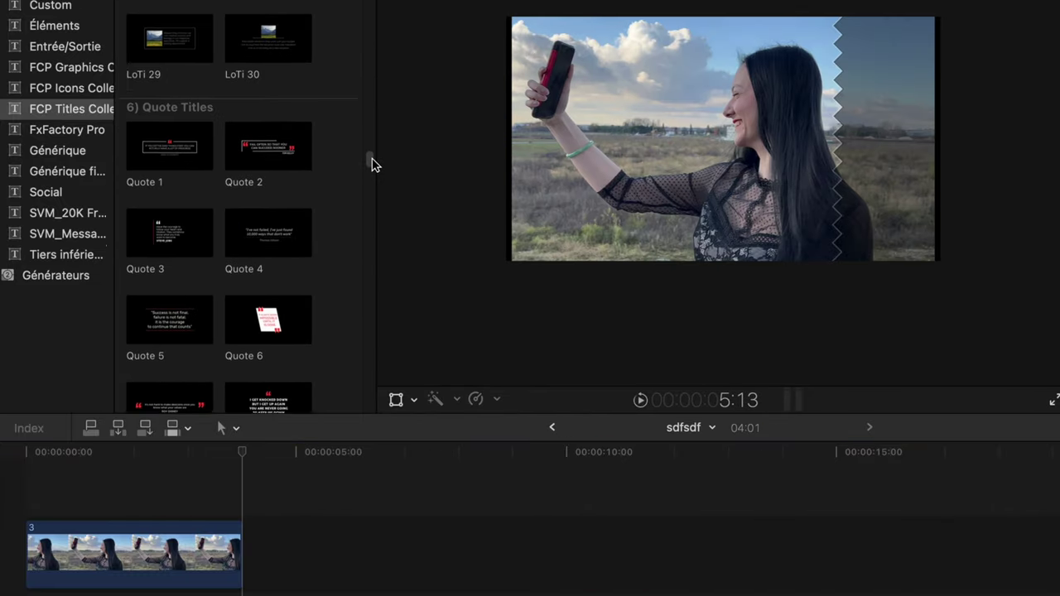
scroll(370, 180, "down", 10)
scroll(343, 189, "down", 5)
left_click_drag(169, 288, 248, 551)
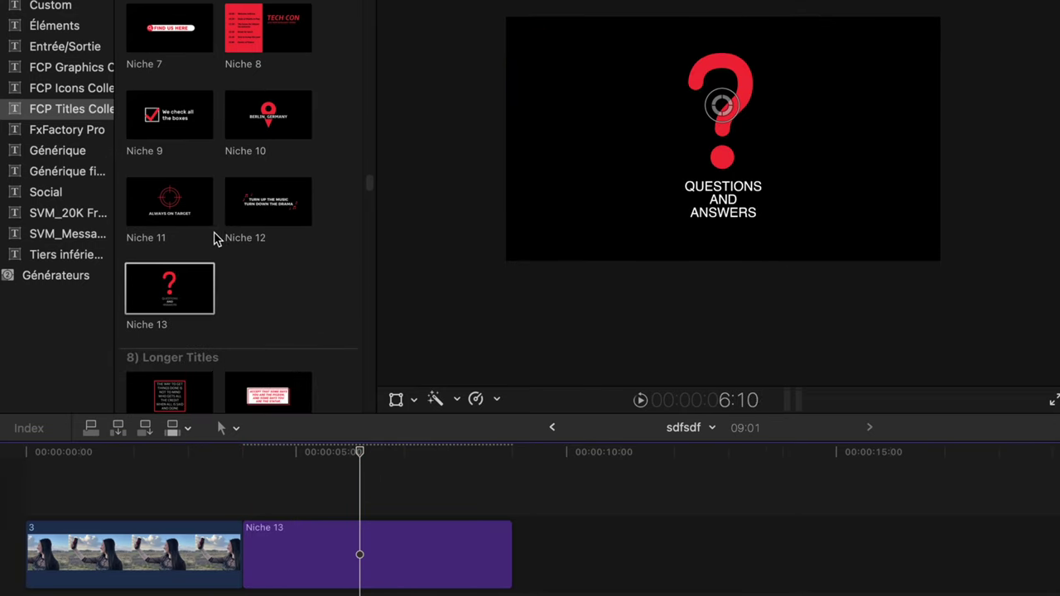
- Delete the trial Niche 13 title so clip 3 stands alone
scroll(257, 273, "down", 2)
scroll(257, 273, "down", 2)
scroll(258, 273, "down", 5)
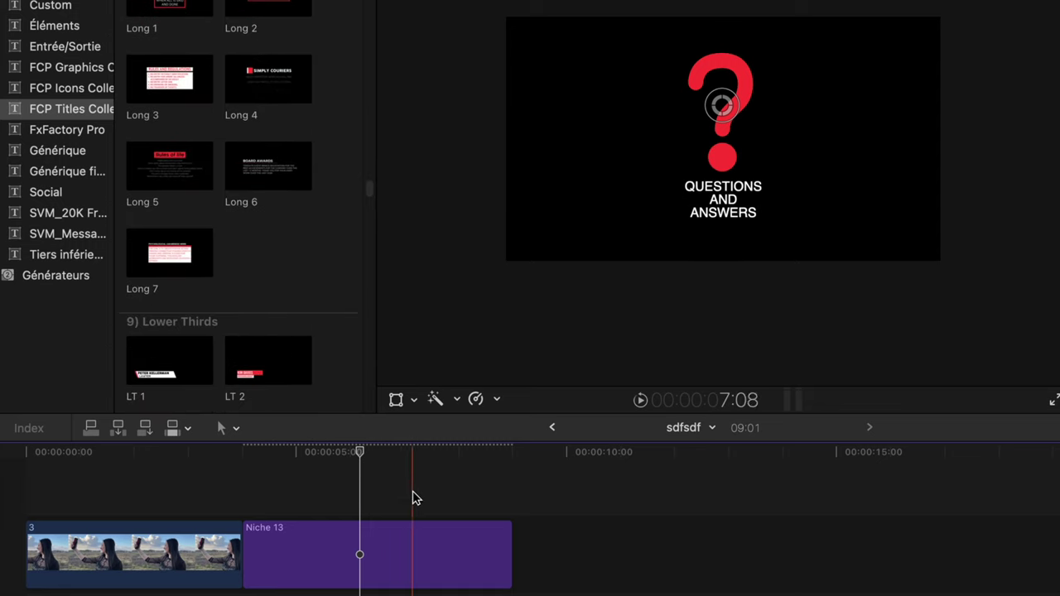
left_click(397, 564)
key("Delete")
scroll(208, 267, "down", 3)
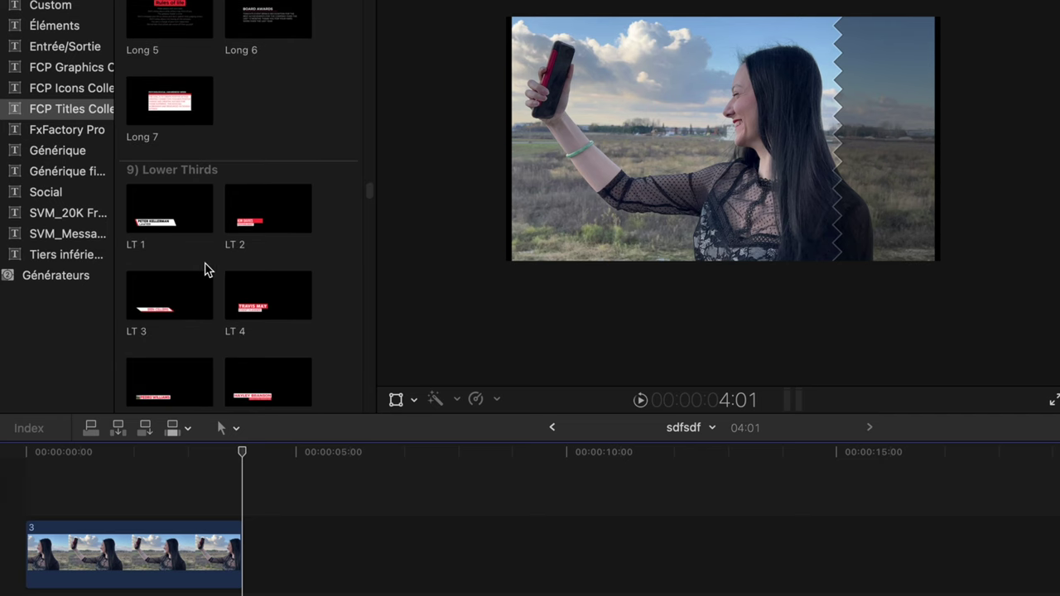
scroll(198, 249, "down", 5)
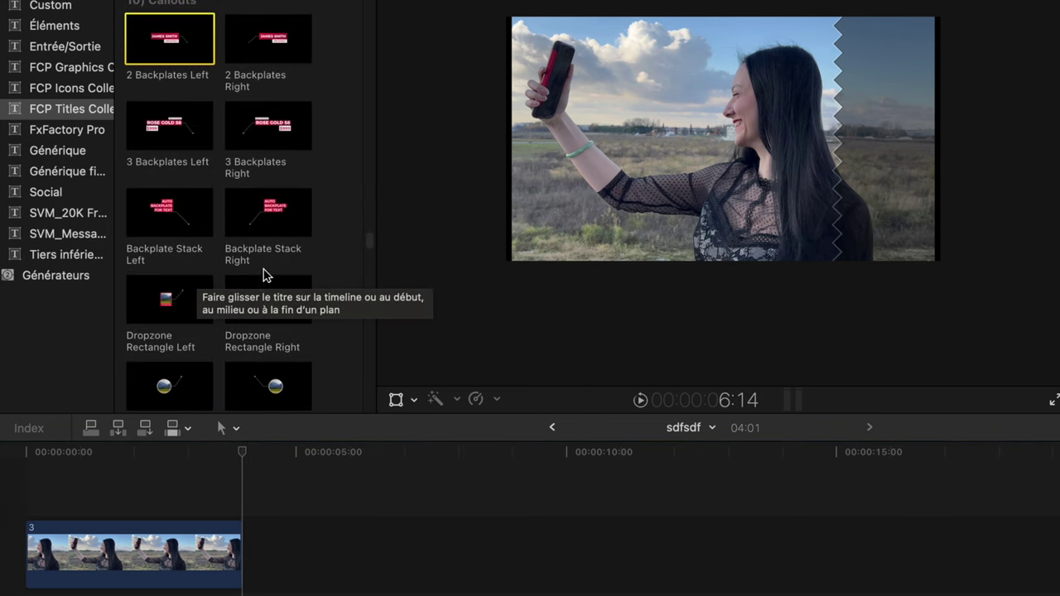
- Place Backplate Stack Right above clip 3 at 00:00, trim it to the clip's end, and select it
mouse_move(261, 220)
left_mouse_down()
mouse_move(318, 284)
mouse_move(438, 500)
left_mouse_up()
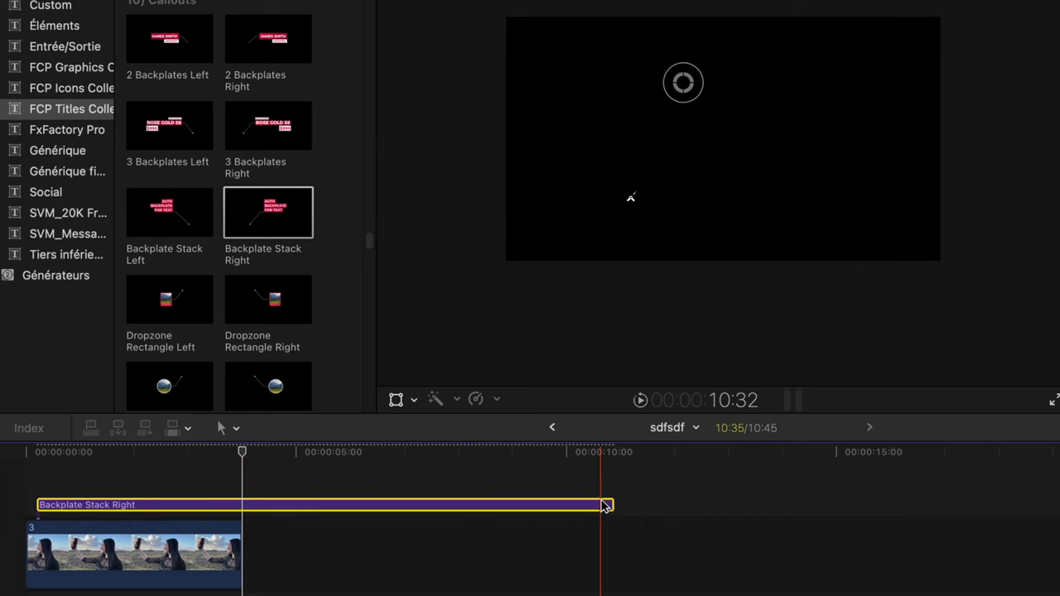
mouse_move(602, 504)
left_mouse_down()
mouse_move(447, 501)
mouse_move(473, 501)
left_mouse_up()
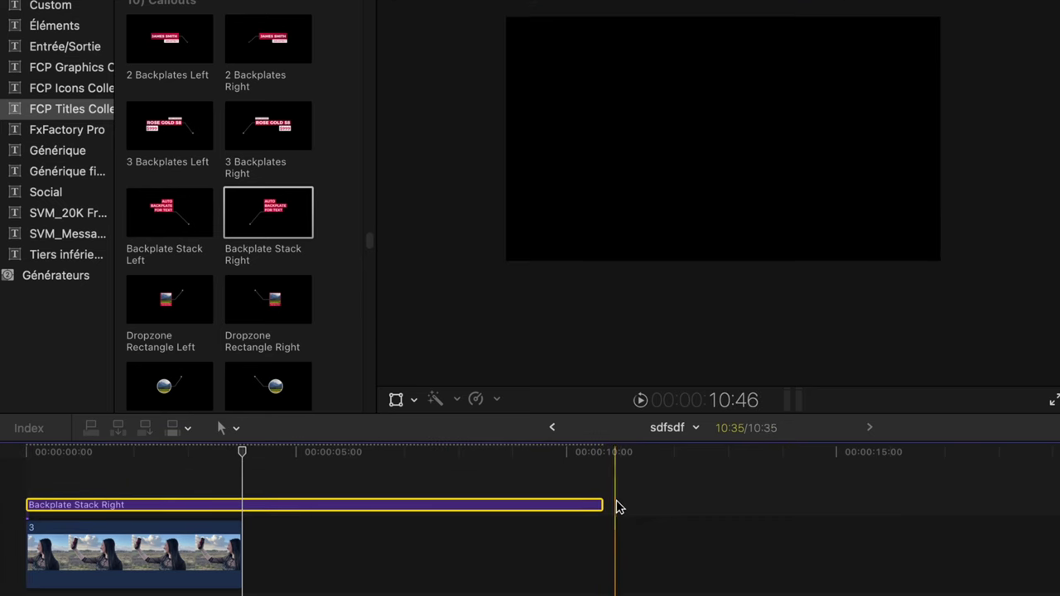
left_click_drag(596, 502, 241, 503)
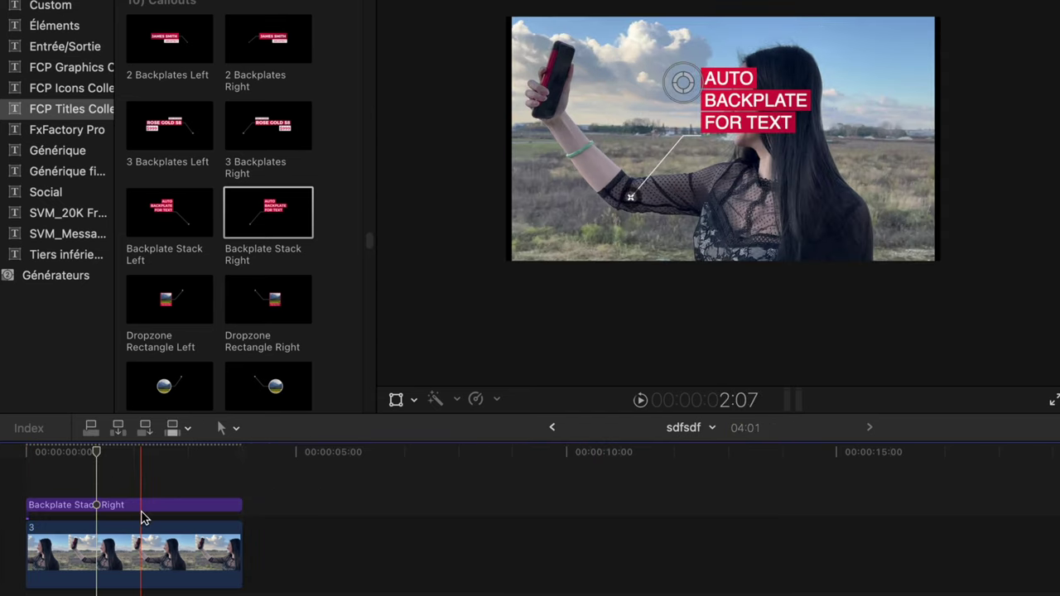
left_click(141, 504)
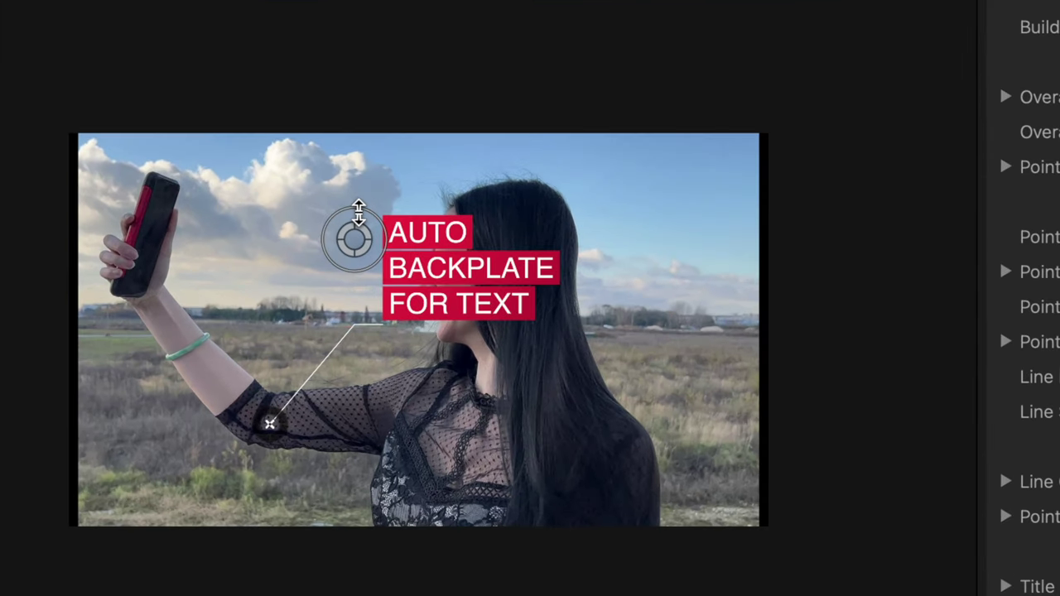
- Drag the callout text down beside the arm and attach the leader line's end to the phone
left_click_drag(358, 213, 360, 173)
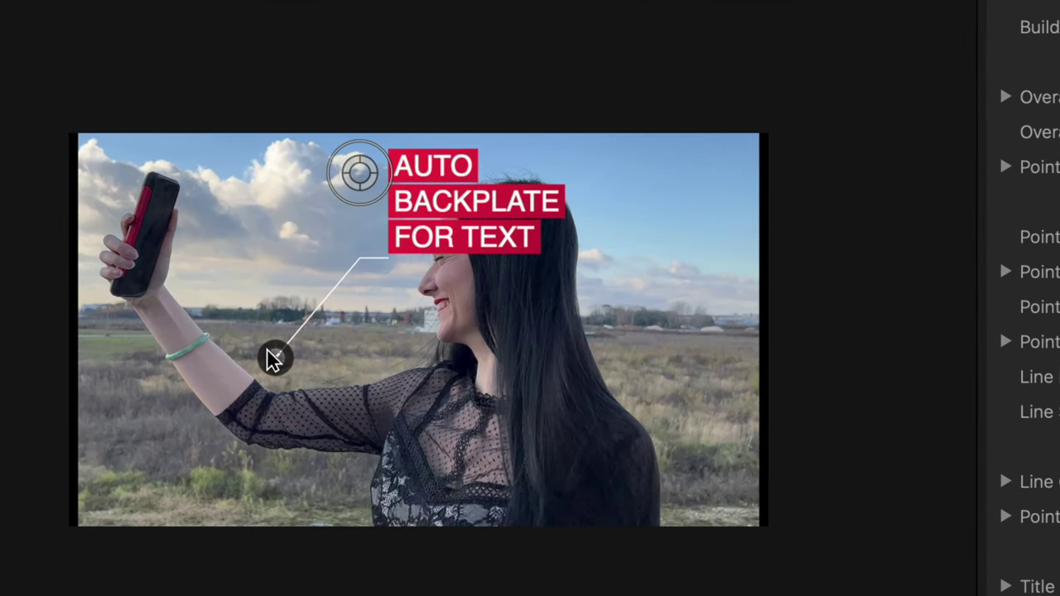
left_click_drag(274, 358, 212, 248)
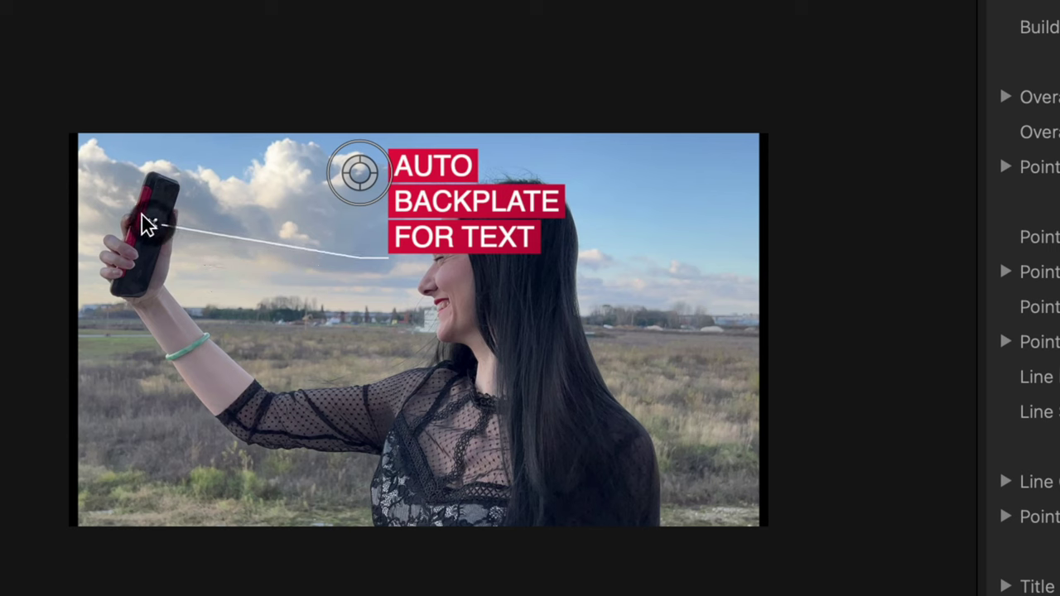
mouse_move(356, 176)
left_mouse_down()
mouse_move(355, 202)
mouse_move(257, 406)
left_mouse_up()
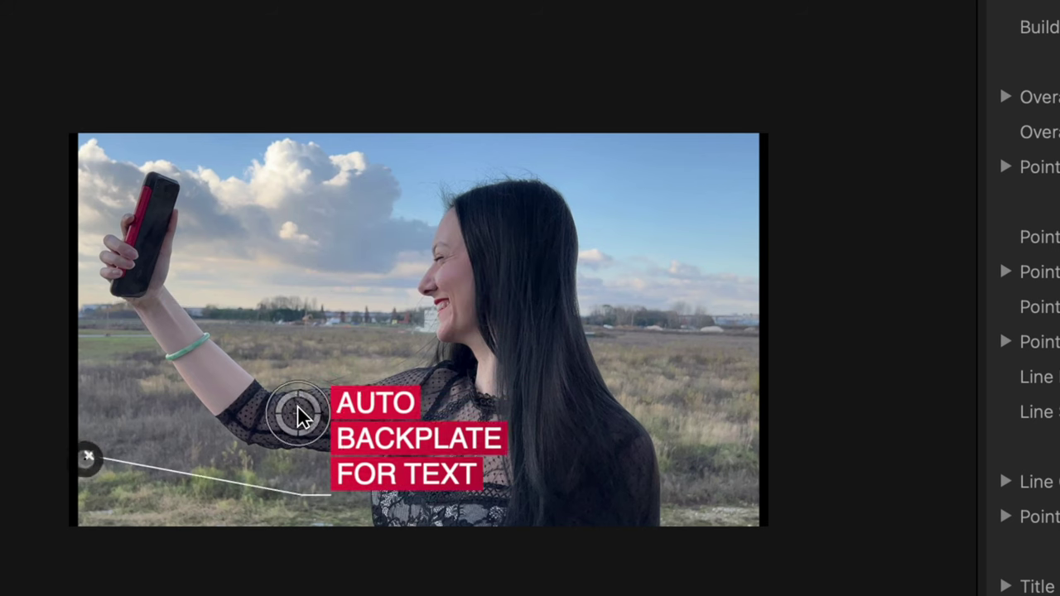
left_click_drag(95, 458, 150, 258)
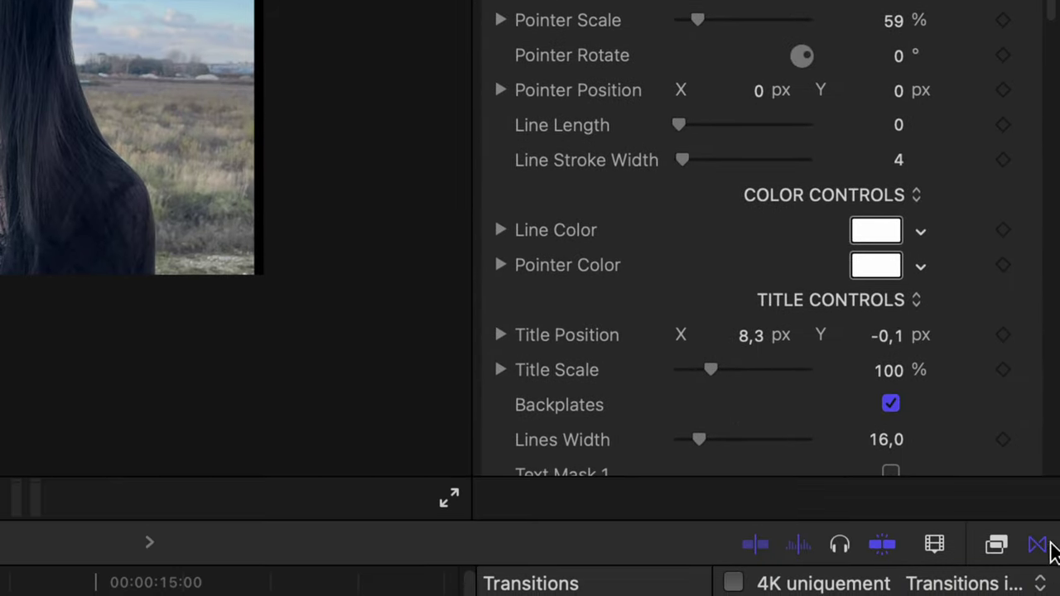
- Change the callout lines to S97 and DOOGEE and delete FOR from the third line
scroll(930, 339, "down", 5)
scroll(902, 310, "down", 2)
scroll(884, 294, "down", 3)
left_click(858, 229)
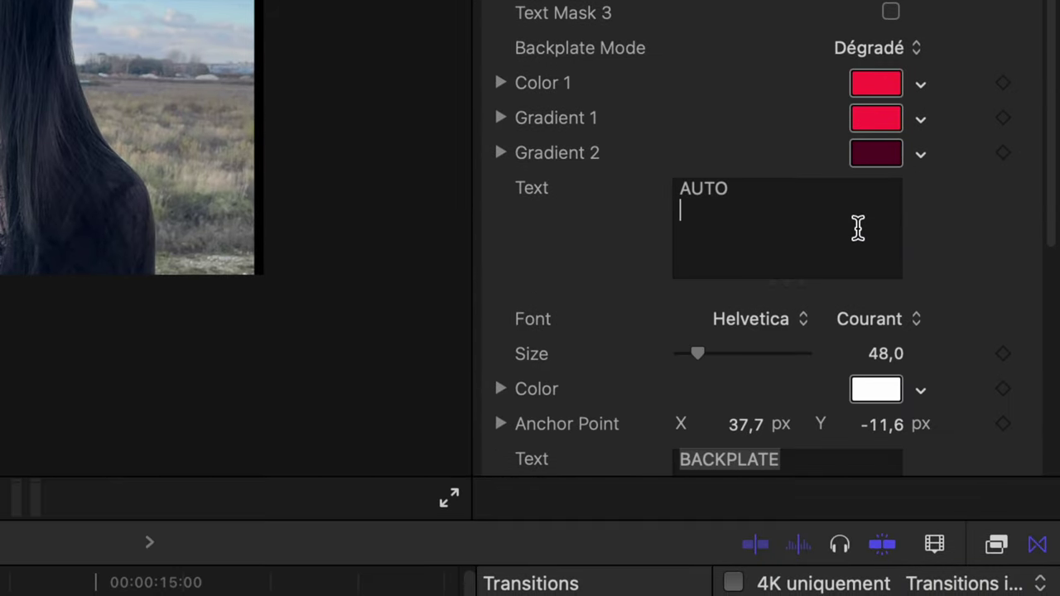
type("S97")
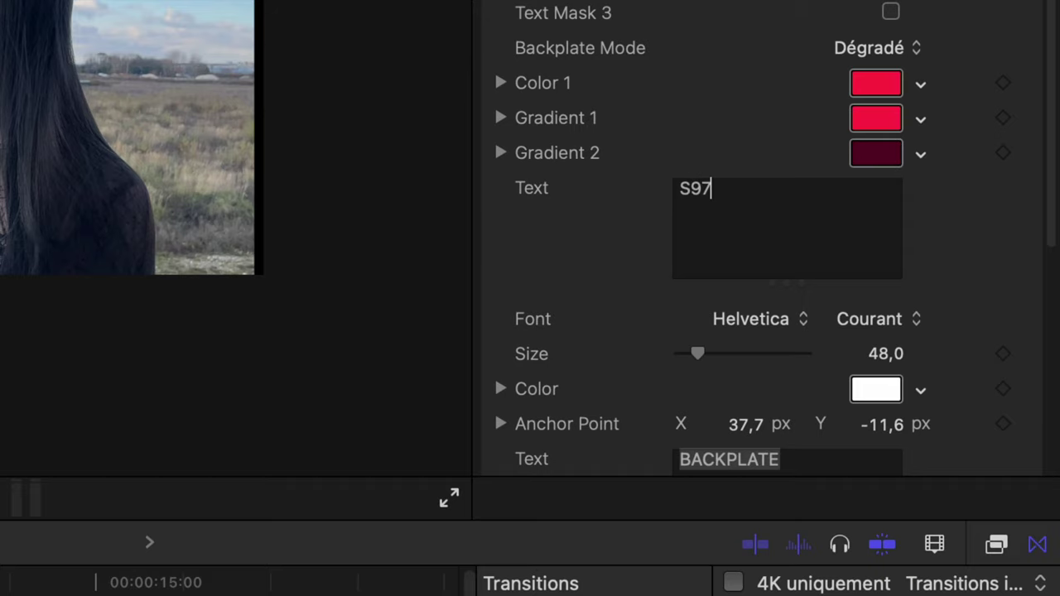
scroll(861, 231, "down", 4)
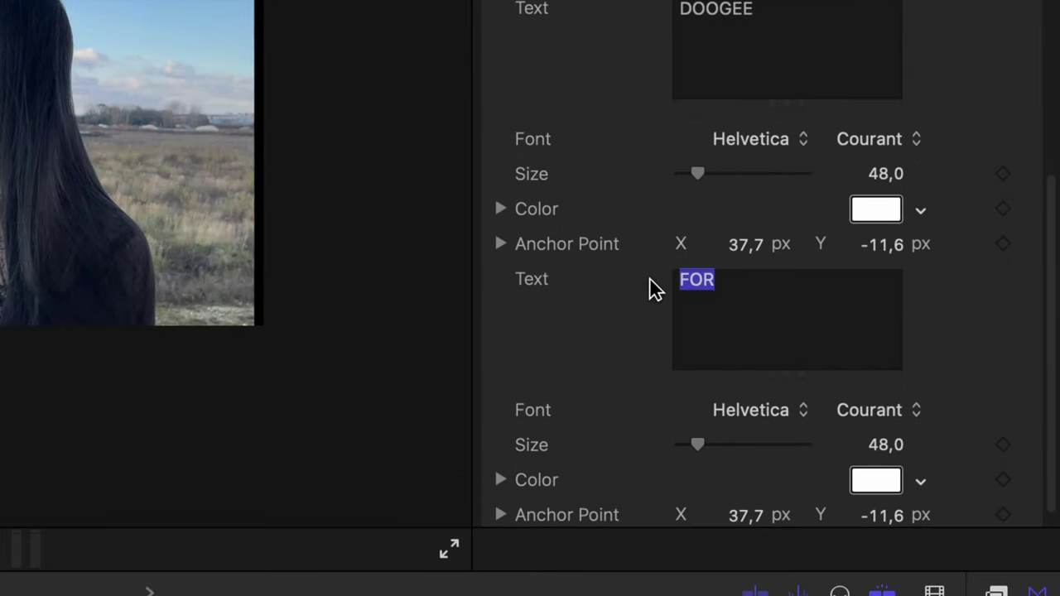
key("BackSpace")
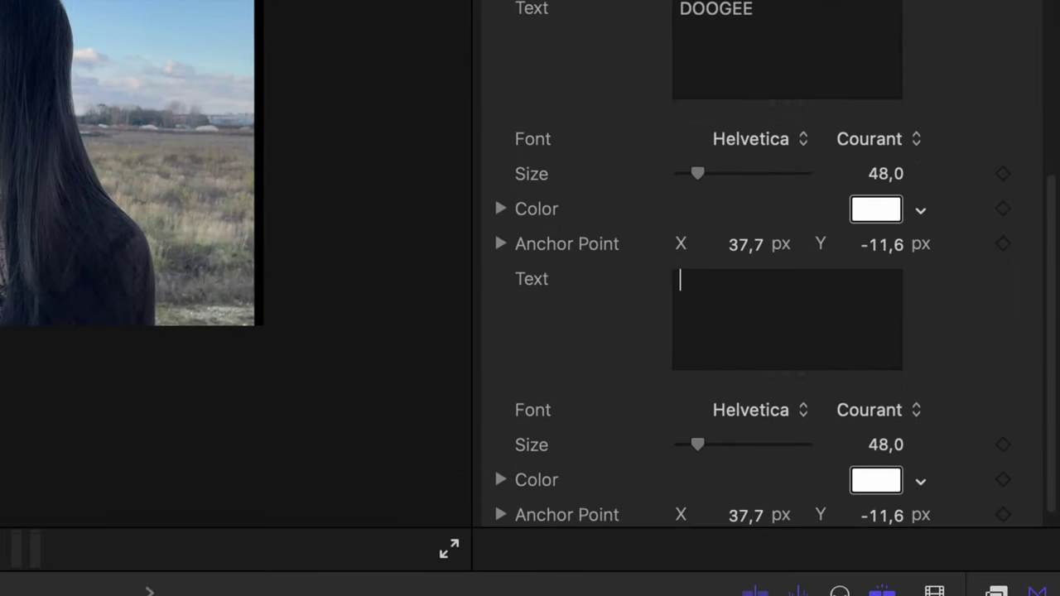
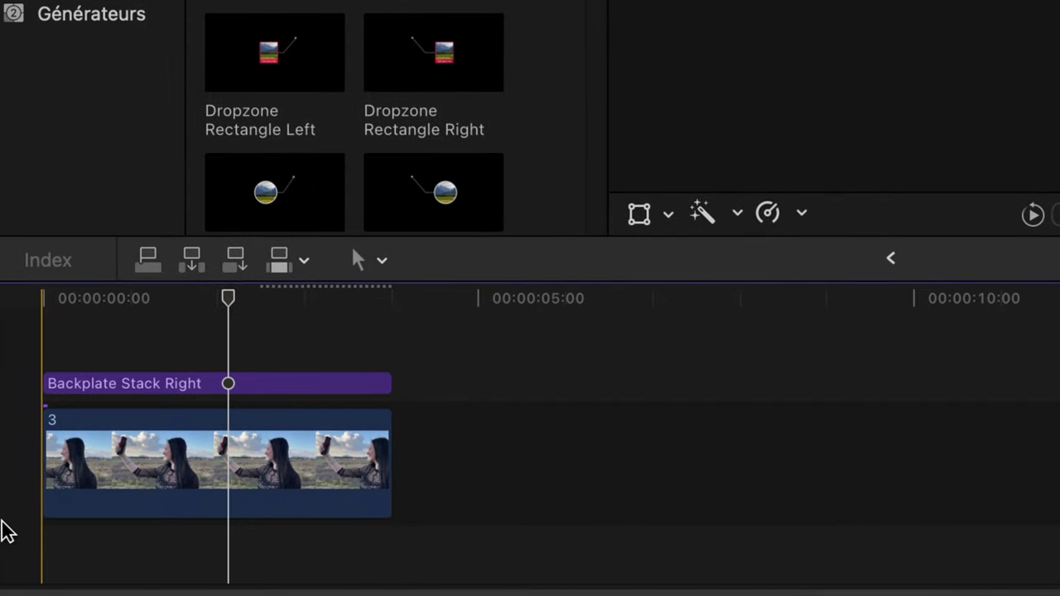
- Park the playhead at the timeline start and delete the Backplate Stack Right title
left_click(35, 323)
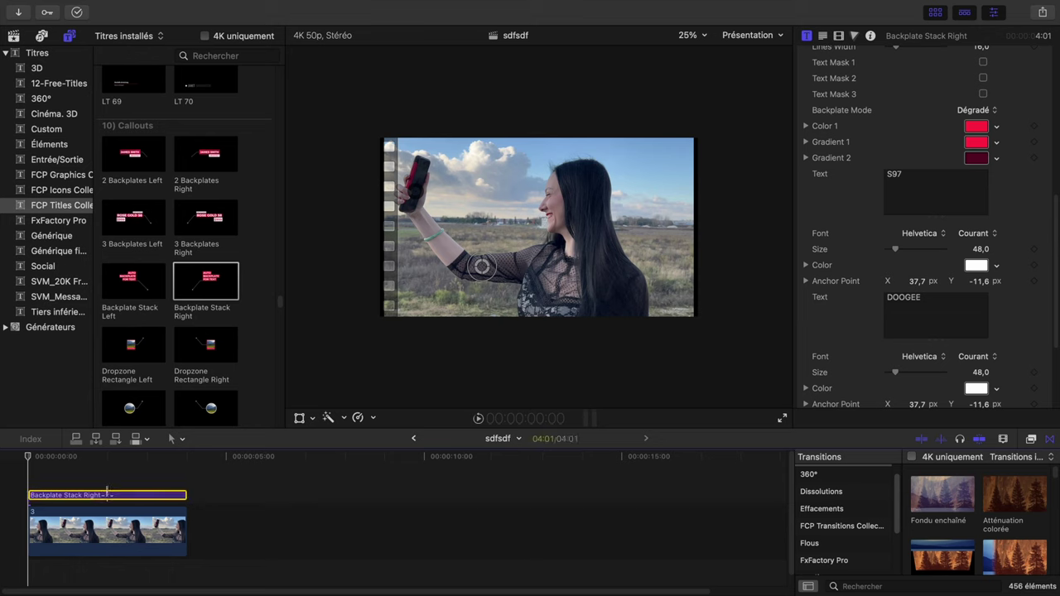
key("Delete")
scroll(170, 360, "down", 2)
scroll(170, 361, "down", 1)
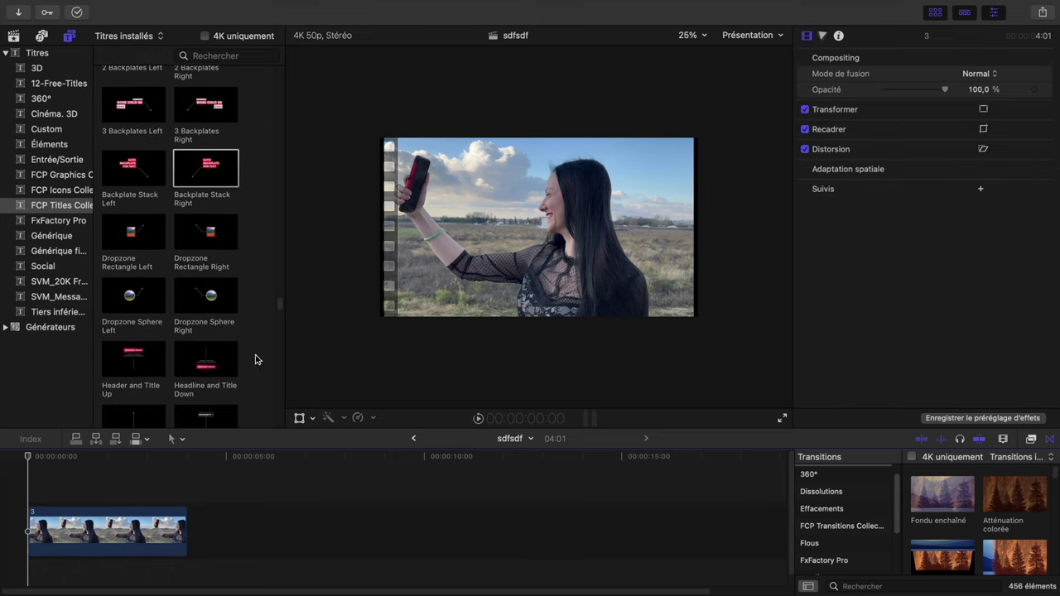
scroll(197, 328, "down", 1)
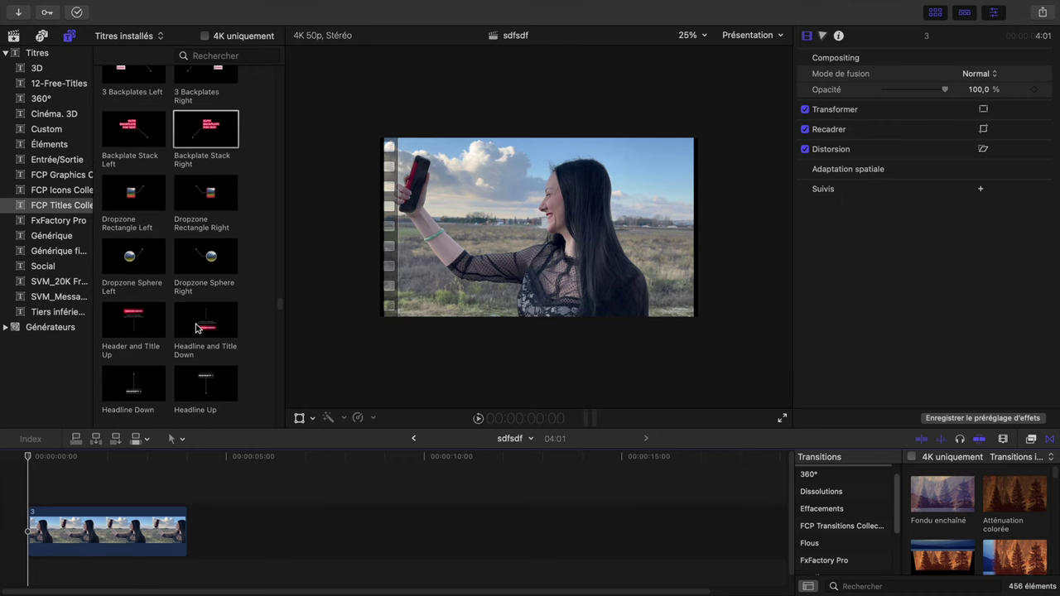
scroll(175, 330, "down", 3)
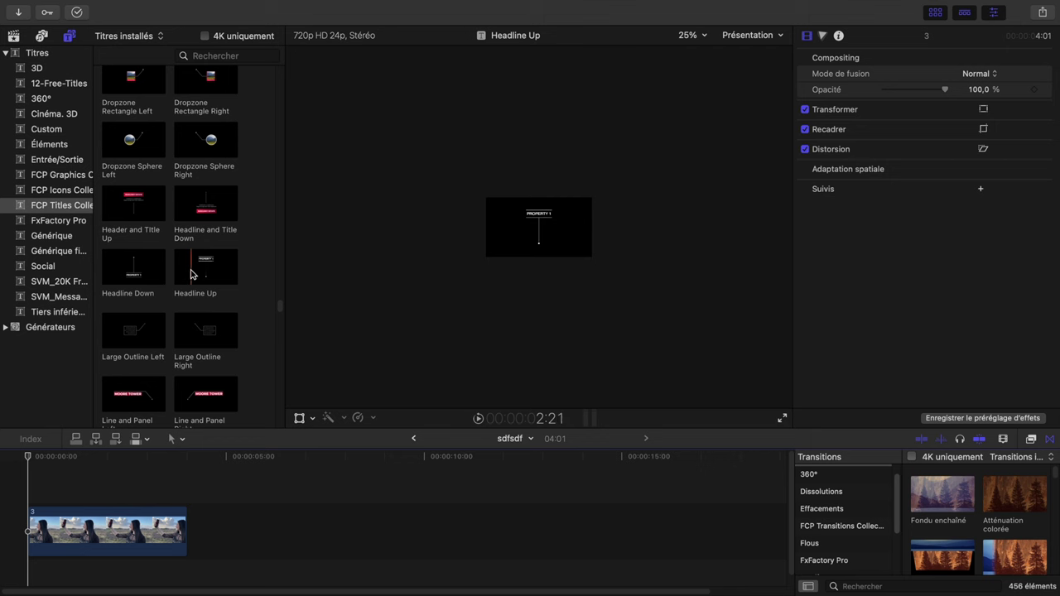
left_click_drag(136, 336, 59, 495)
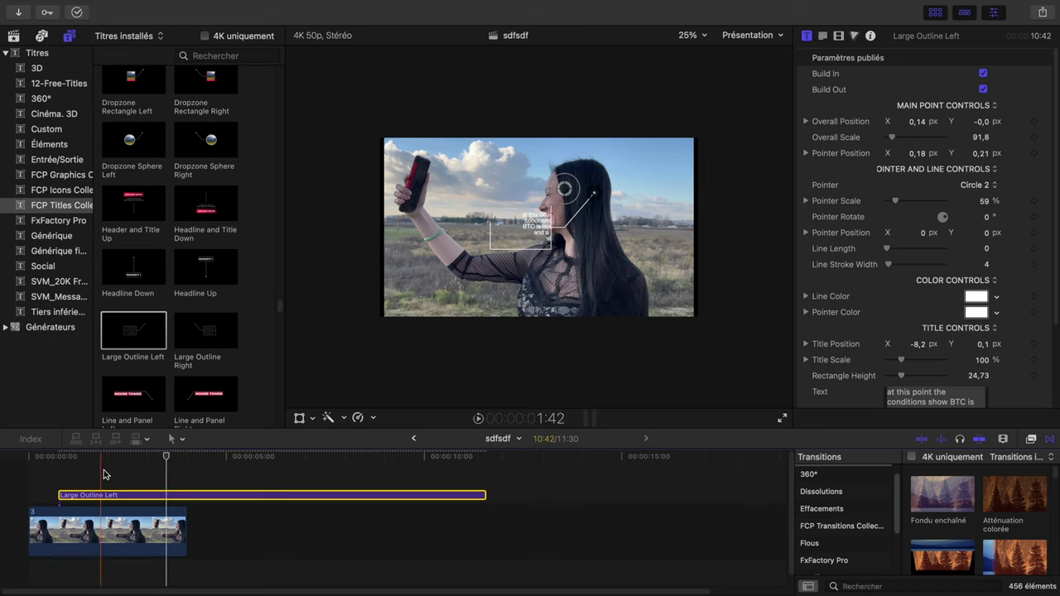
left_click_drag(103, 470, 118, 486)
key("Delete")
scroll(162, 323, "down", 3)
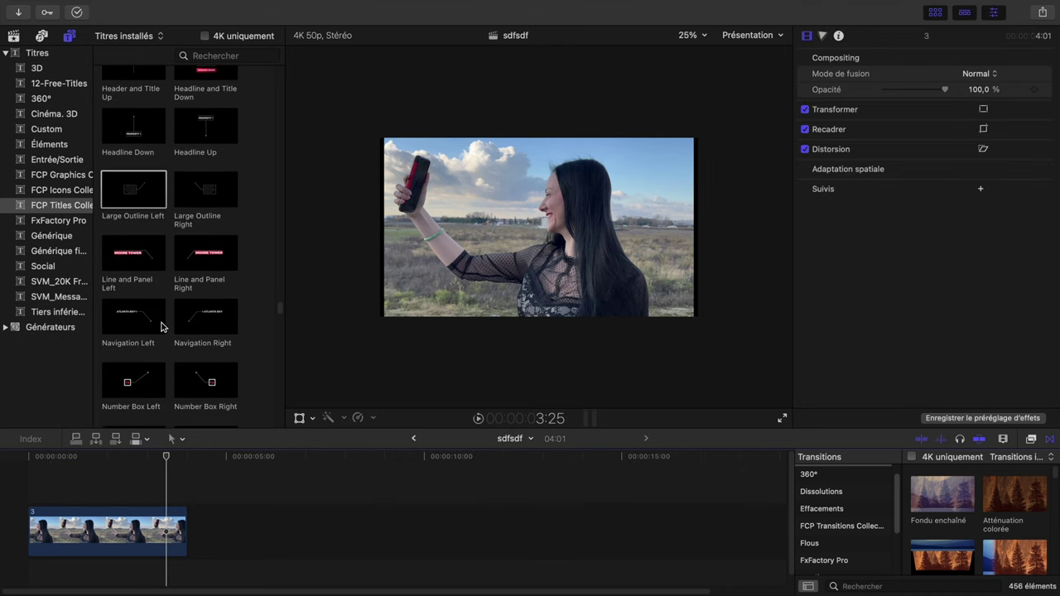
scroll(141, 308, "down", 2)
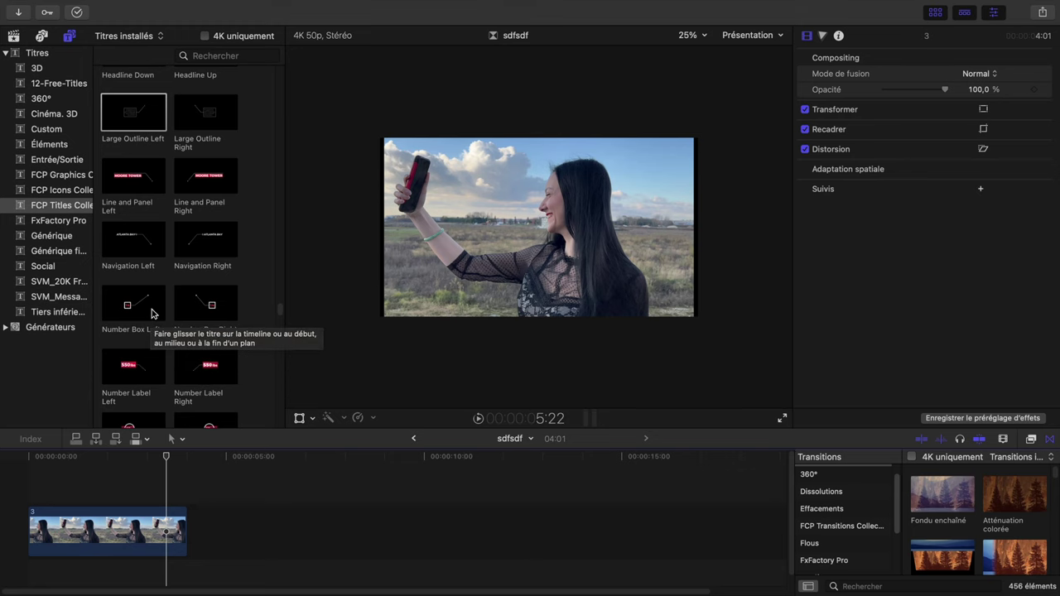
scroll(223, 319, "down", 2)
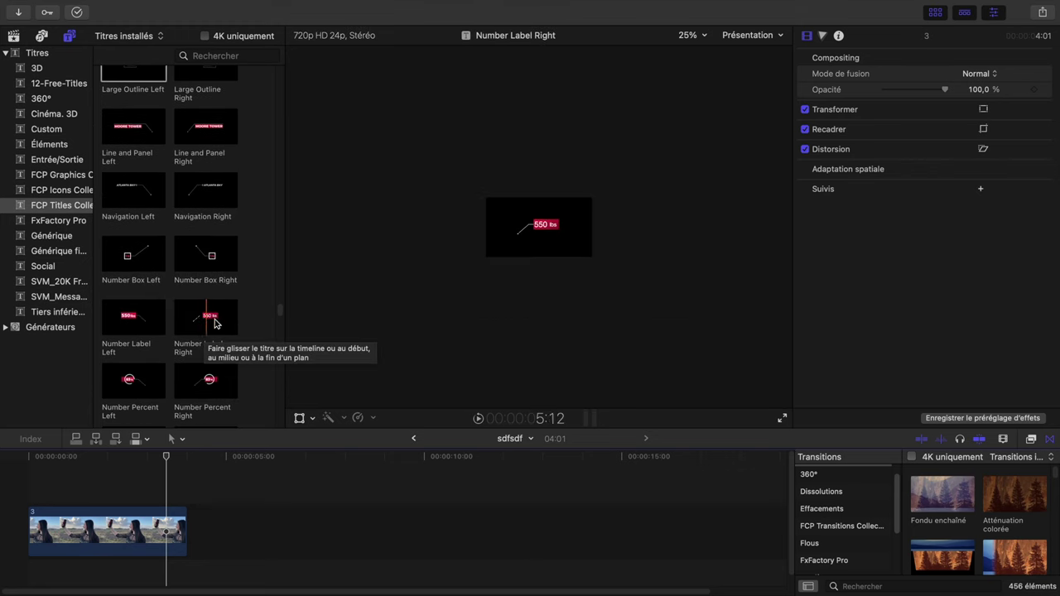
scroll(217, 318, "down", 1)
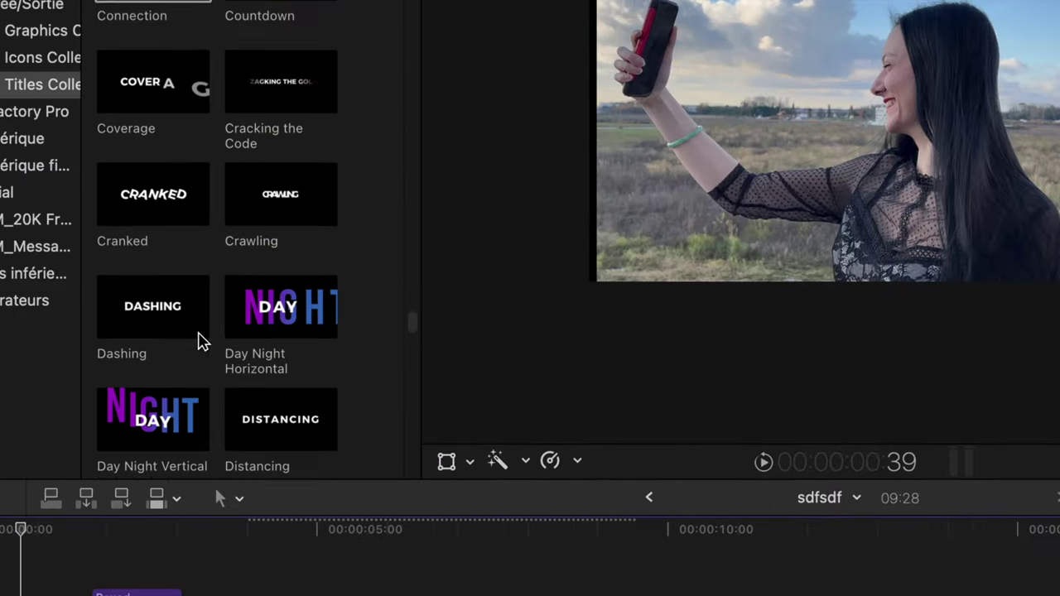
- Find the Popping title in the Titles browser and add it to the timeline
scroll(199, 339, "down", 5)
scroll(182, 303, "down", 5)
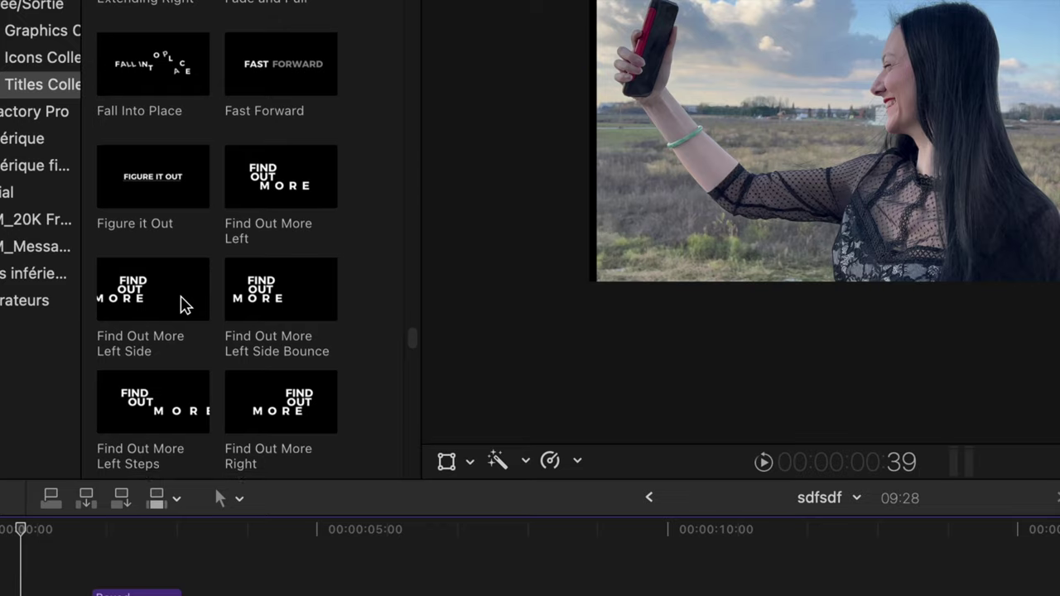
scroll(282, 236, "down", 6)
scroll(137, 307, "down", 3)
scroll(291, 315, "down", 2)
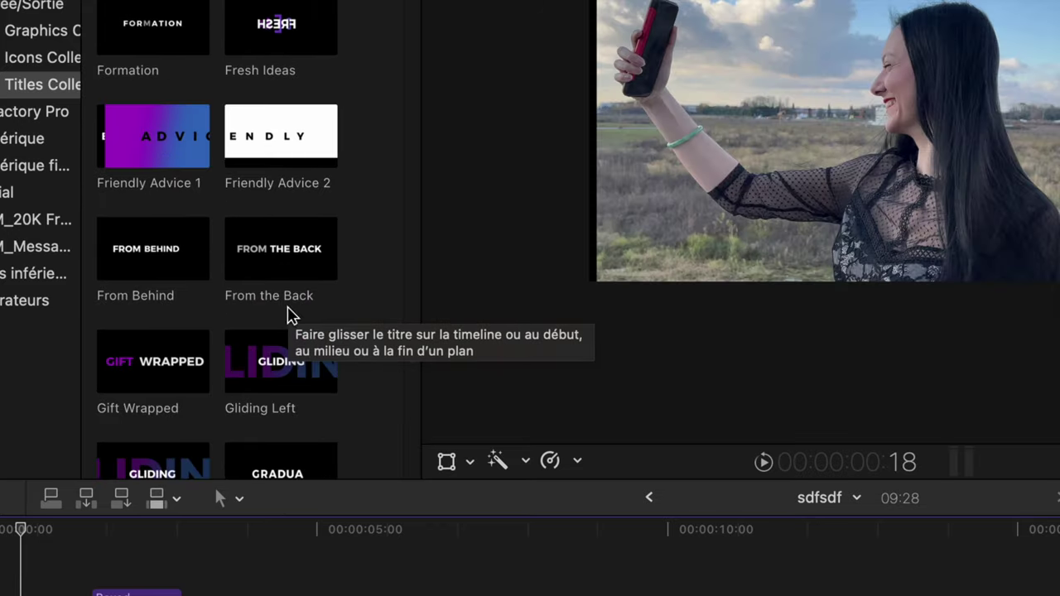
scroll(247, 357, "down", 4)
scroll(163, 307, "down", 3)
scroll(159, 282, "down", 4)
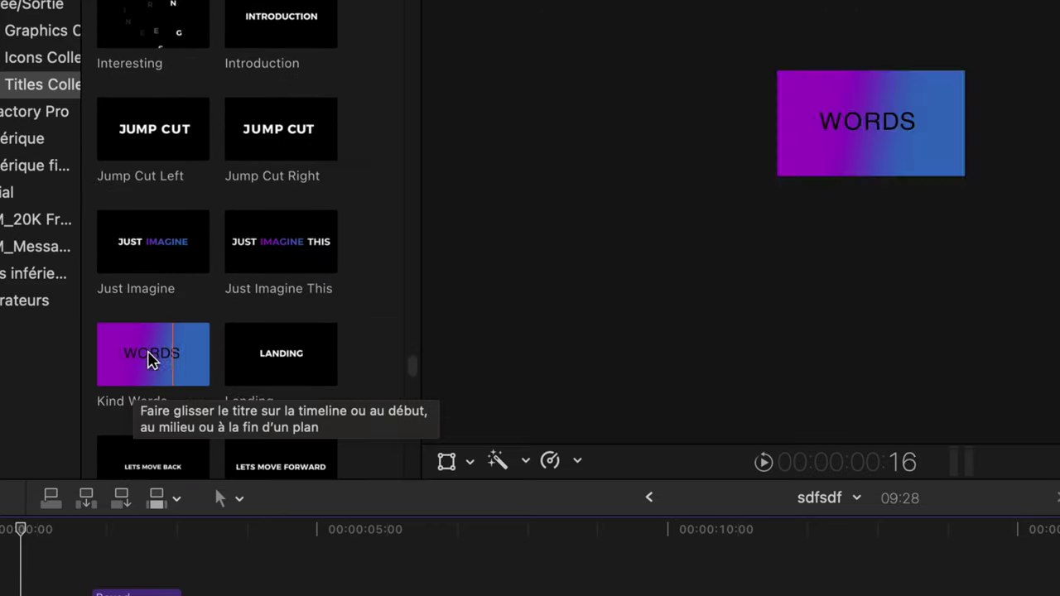
scroll(149, 359, "down", 5)
scroll(106, 277, "down", 4)
scroll(265, 277, "down", 8)
scroll(272, 194, "down", 5)
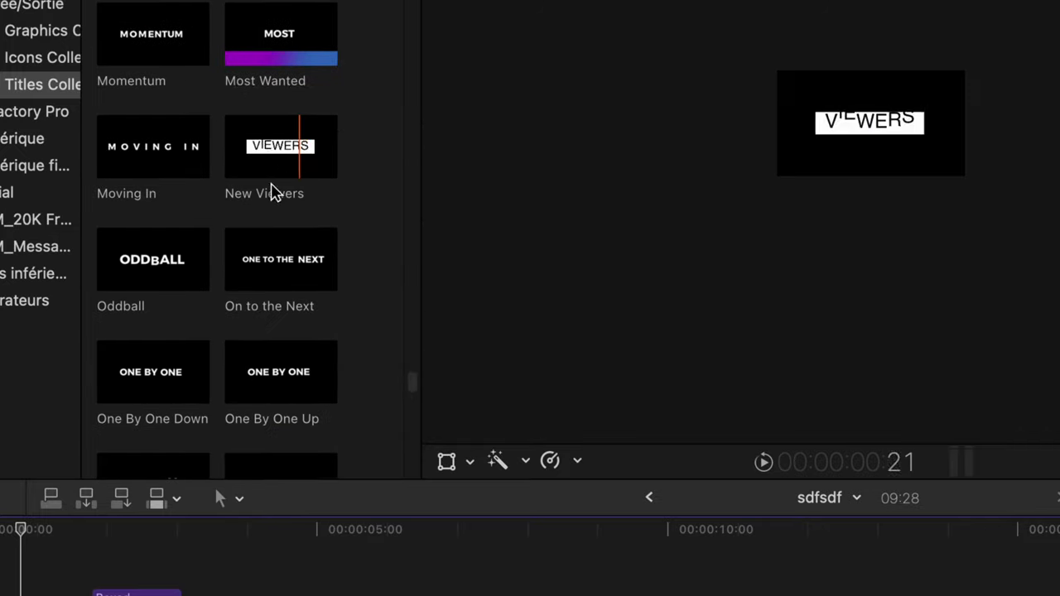
scroll(129, 310, "down", 9)
scroll(128, 311, "down", 4)
left_click_drag(279, 350, 665, 563)
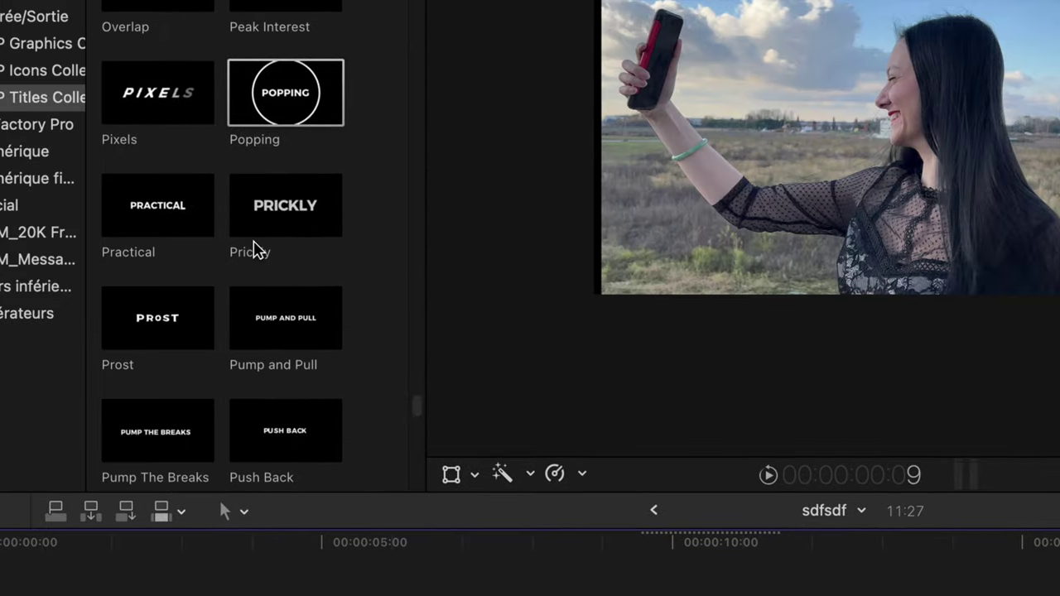
- Add the Quick Number title to the timeline after Popping
scroll(257, 248, "down", 5)
left_click_drag(257, 392, 703, 572)
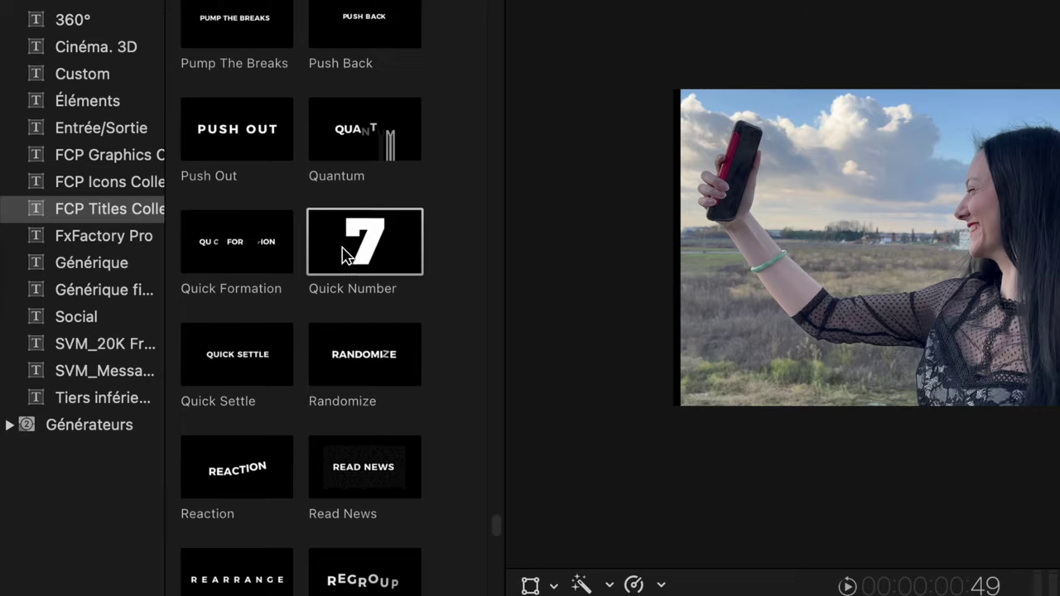
scroll(279, 265, "down", 2)
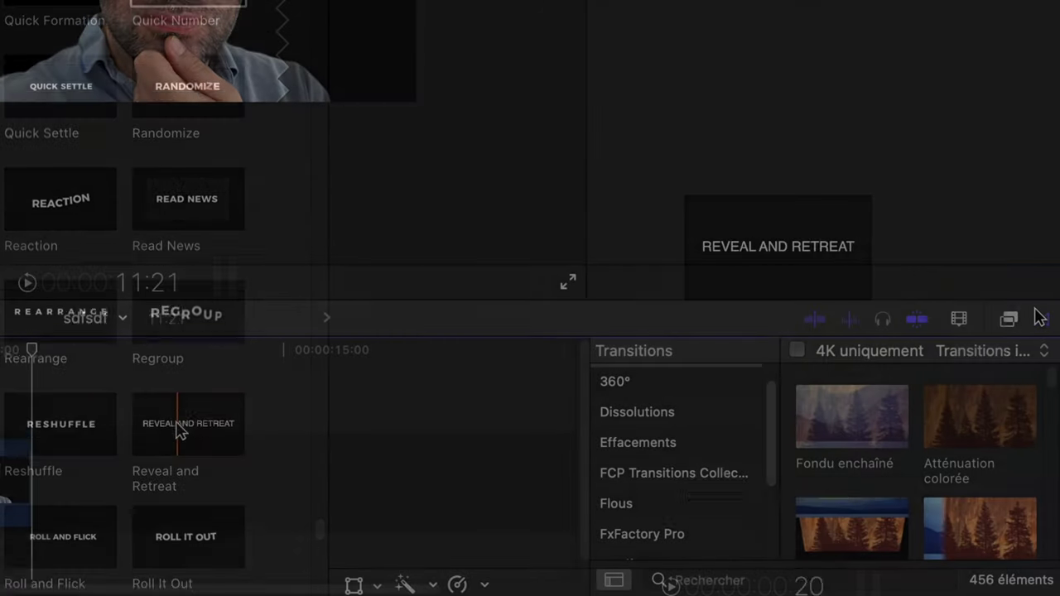
- Show the FCP Transitions Collection in the Transitions browser and scroll through its numbered previews
left_click(1040, 319)
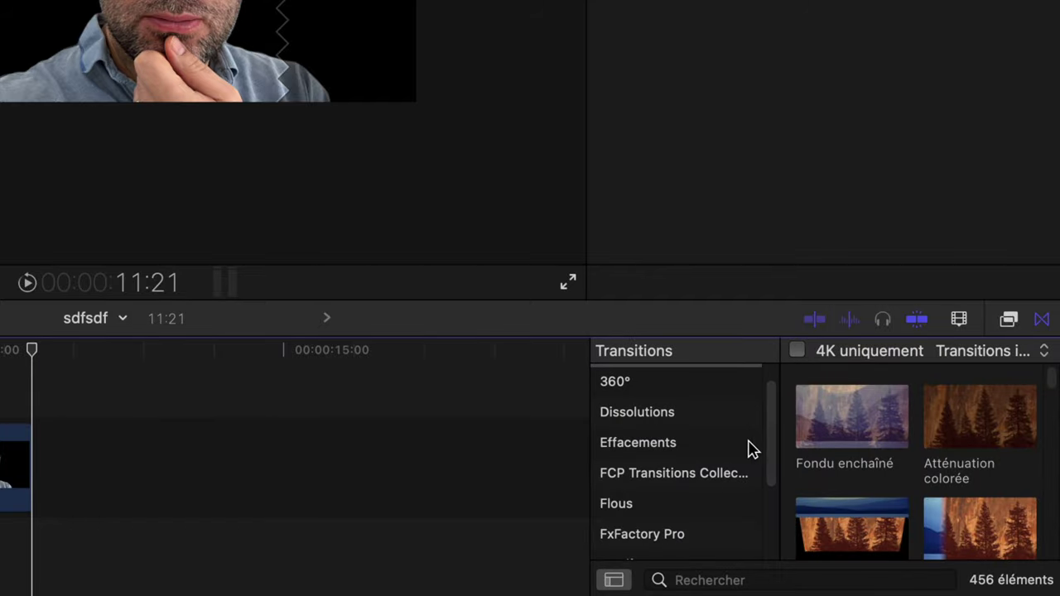
left_click(704, 480)
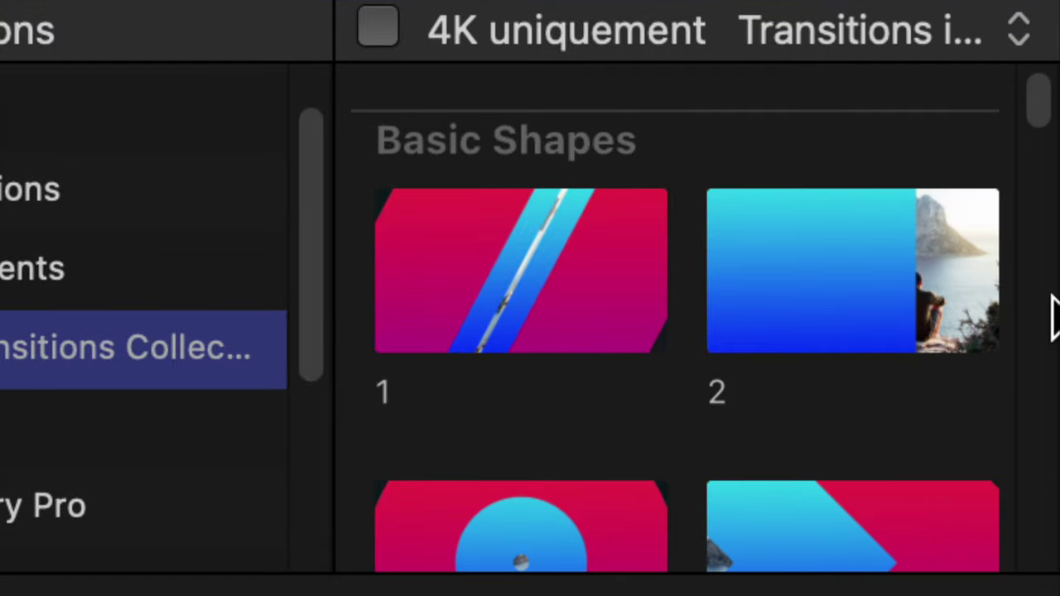
scroll(1039, 133, "down", 2)
scroll(1039, 132, "down", 2)
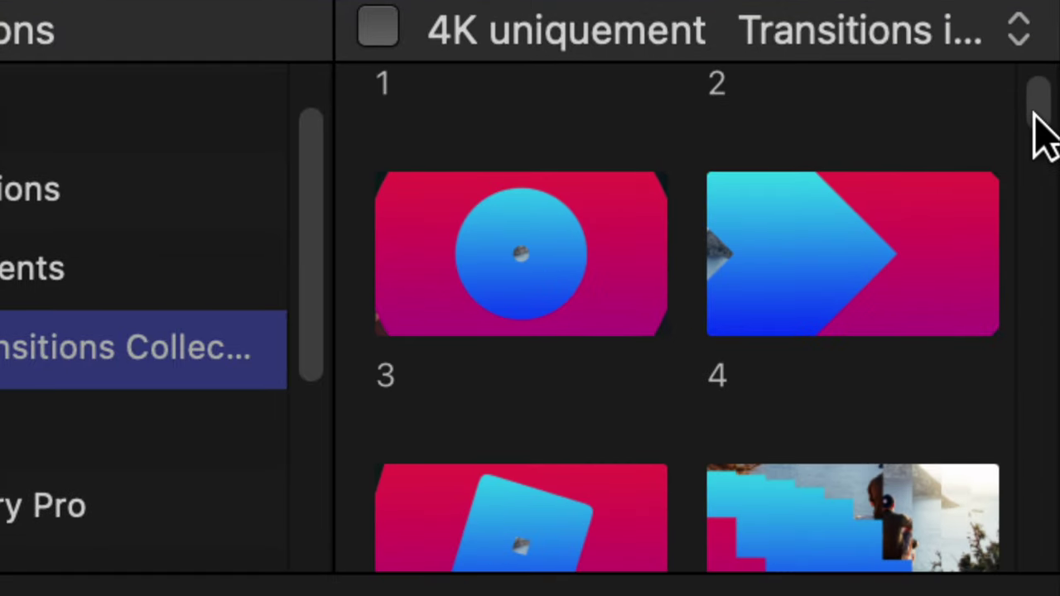
scroll(1040, 132, "down", 2)
scroll(1039, 133, "down", 2)
scroll(1039, 132, "down", 2)
scroll(1039, 133, "down", 4)
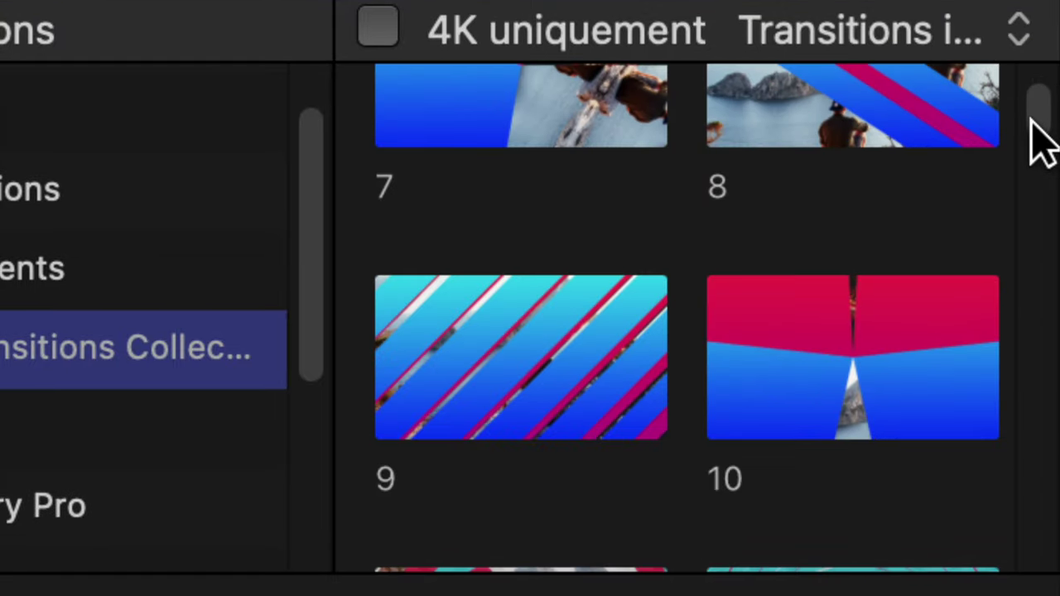
scroll(1032, 124, "down", 2)
scroll(1032, 124, "down", 2)
scroll(1032, 128, "down", 2)
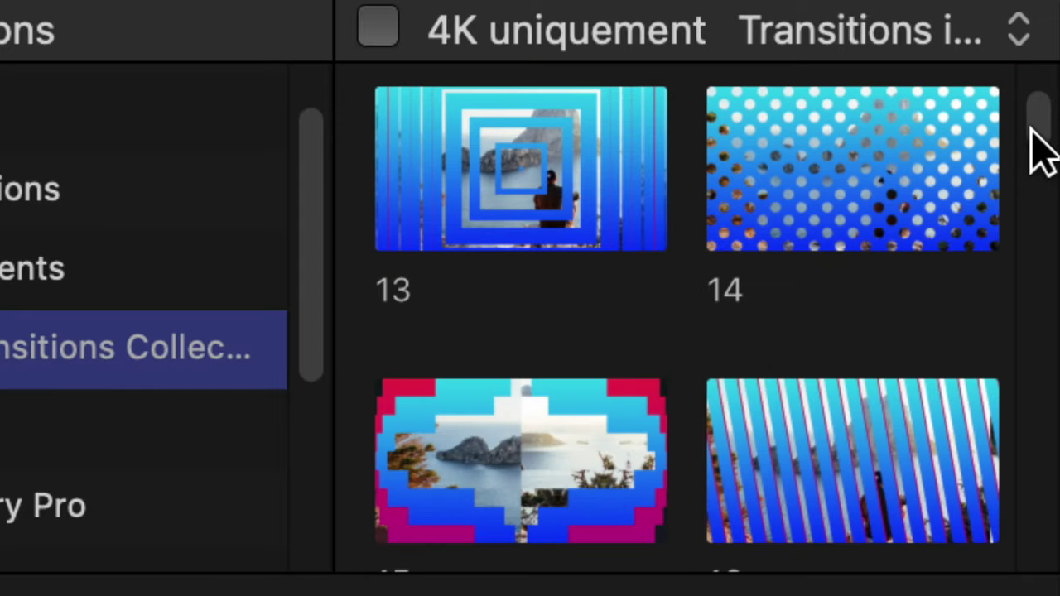
scroll(1032, 131, "down", 2)
scroll(1032, 136, "down", 2)
scroll(1032, 140, "down", 2)
scroll(1031, 141, "down", 2)
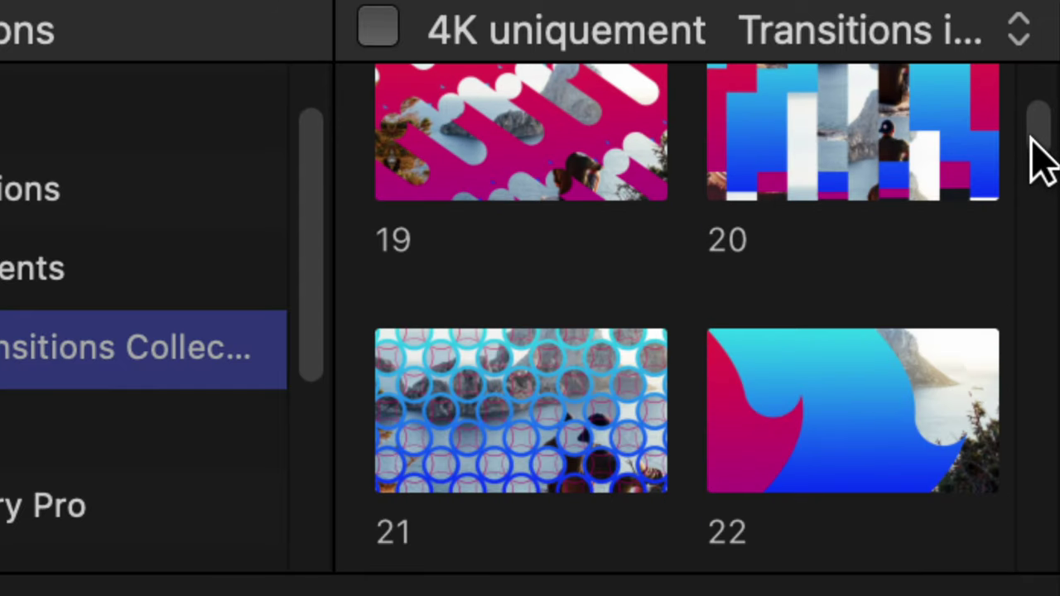
scroll(1032, 145, "down", 2)
scroll(1032, 146, "down", 1)
scroll(1032, 154, "down", 2)
scroll(1031, 158, "down", 2)
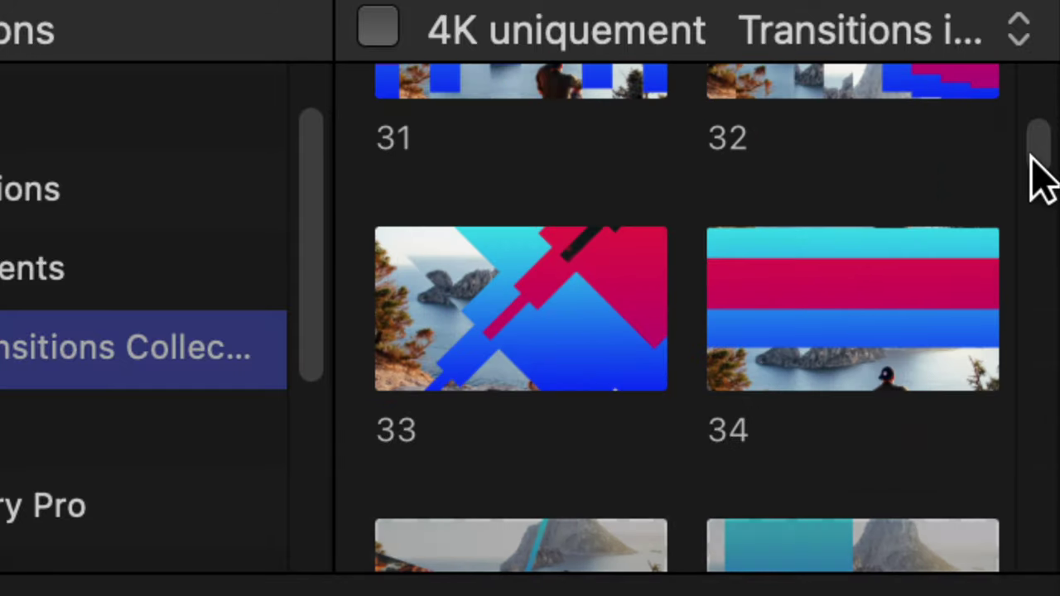
scroll(1030, 162, "down", 2)
- Scroll further until Blinds, Blocky, Delay Left and Delay Right are visible
left_click_drag(1029, 159, 1029, 179)
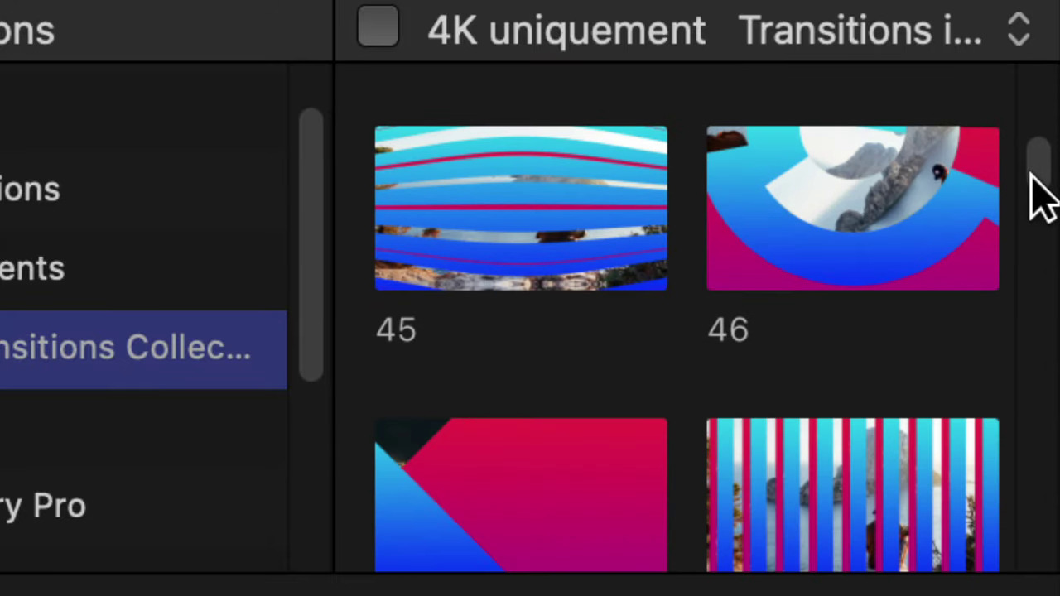
scroll(1028, 182, "down", 3)
scroll(1028, 186, "down", 2)
scroll(1028, 187, "down", 2)
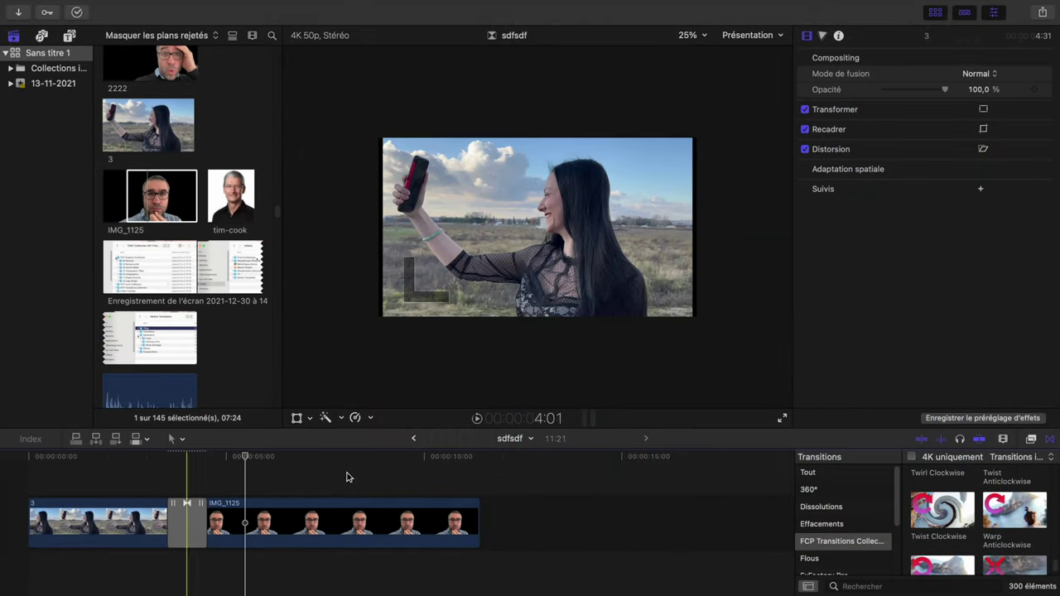
- Replace the existing transition with Teleport In, preview it, then undo it
key("Delete")
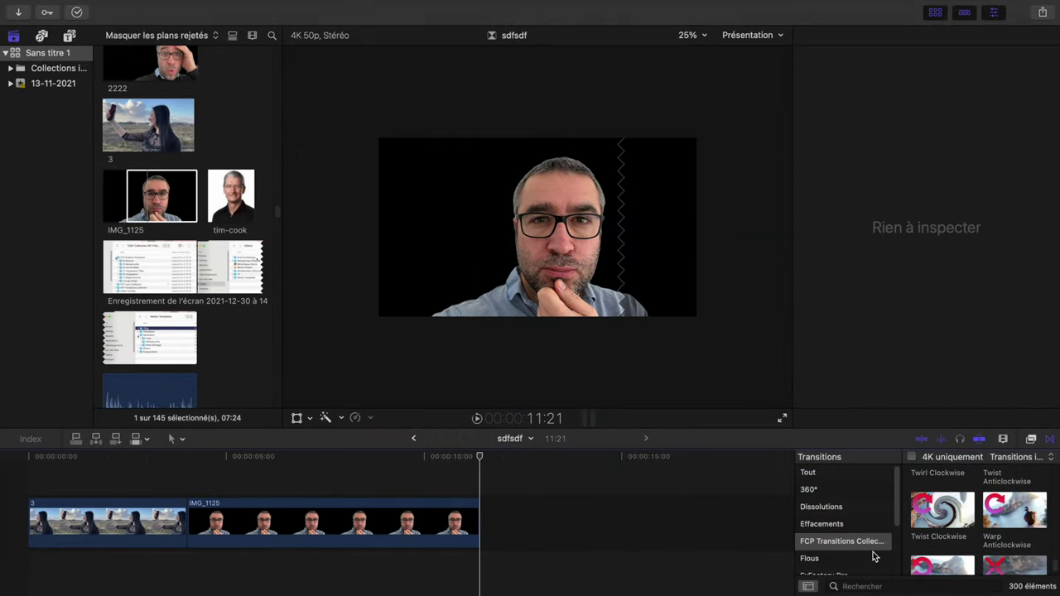
scroll(983, 523, "up", 2)
scroll(981, 521, "up", 2)
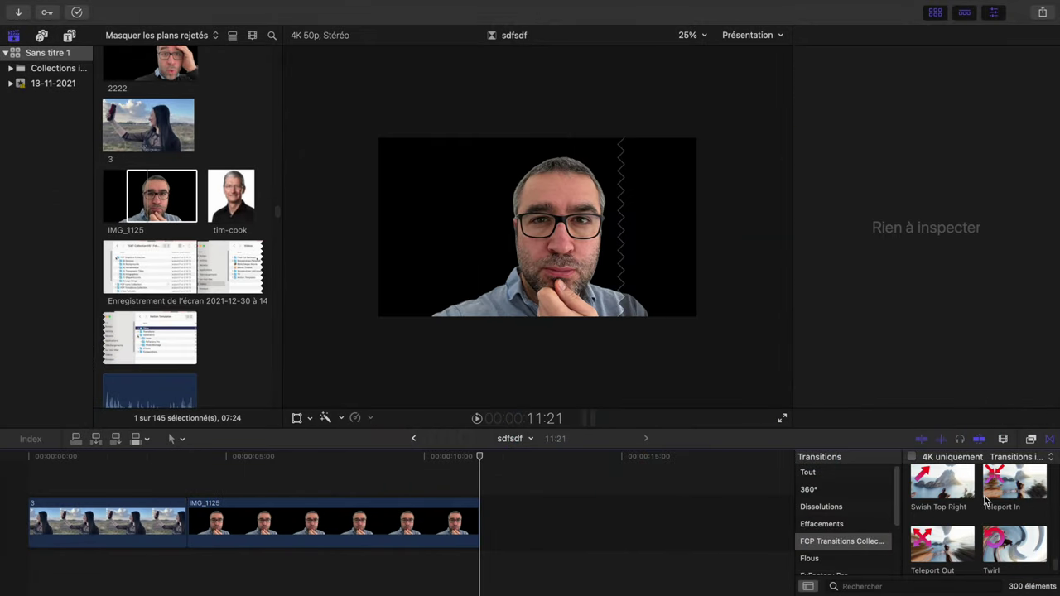
left_click_drag(985, 501, 186, 522)
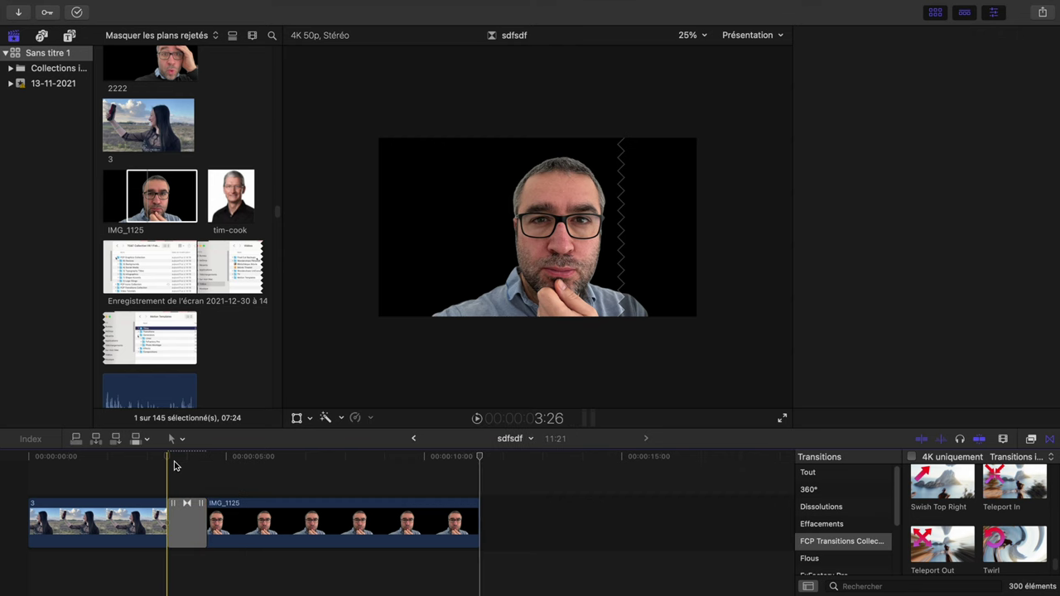
left_click(174, 465)
key("space")
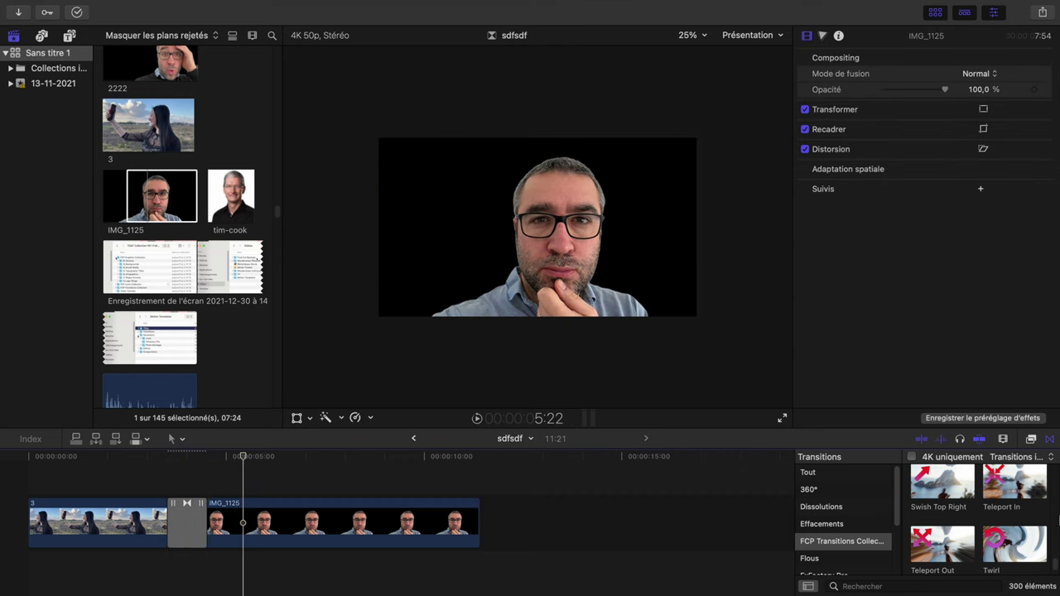
key("super+z")
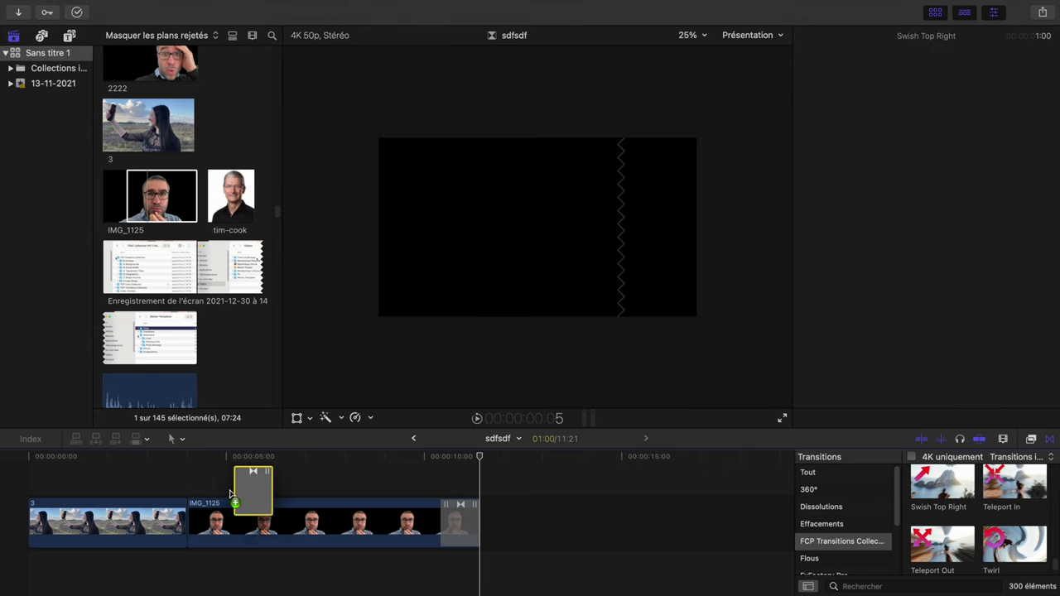
- Try Swish Top Right on the edit point, then delete it
left_click_drag(916, 494, 186, 522)
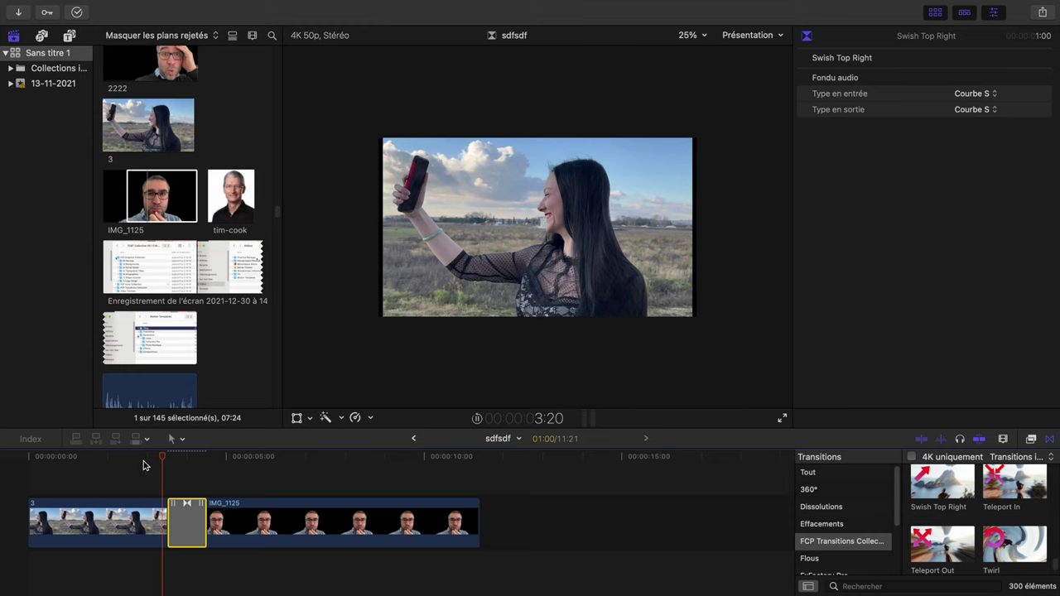
key("Delete")
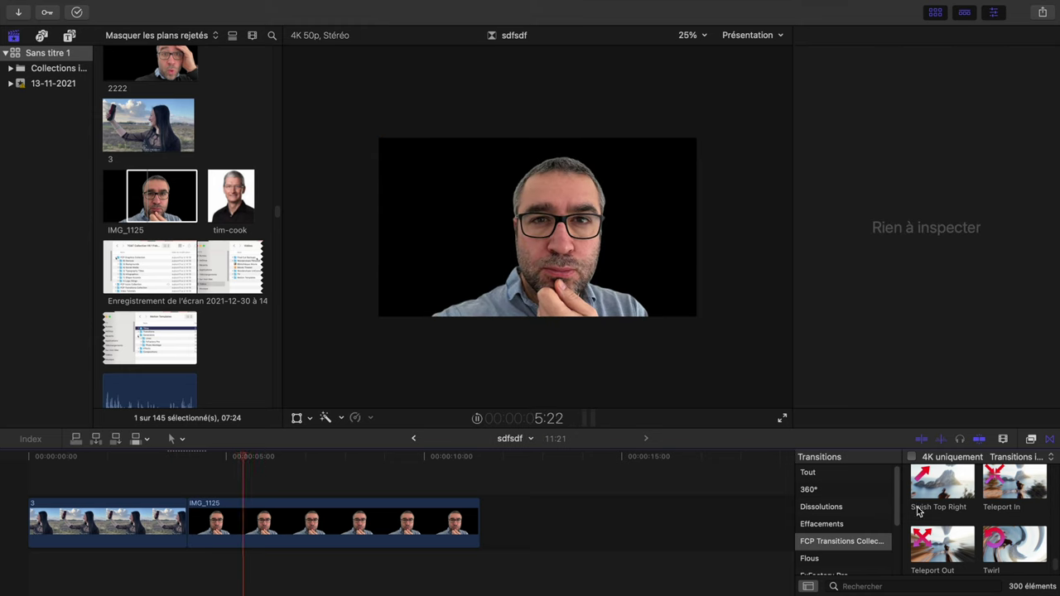
scroll(998, 478, "up", 3)
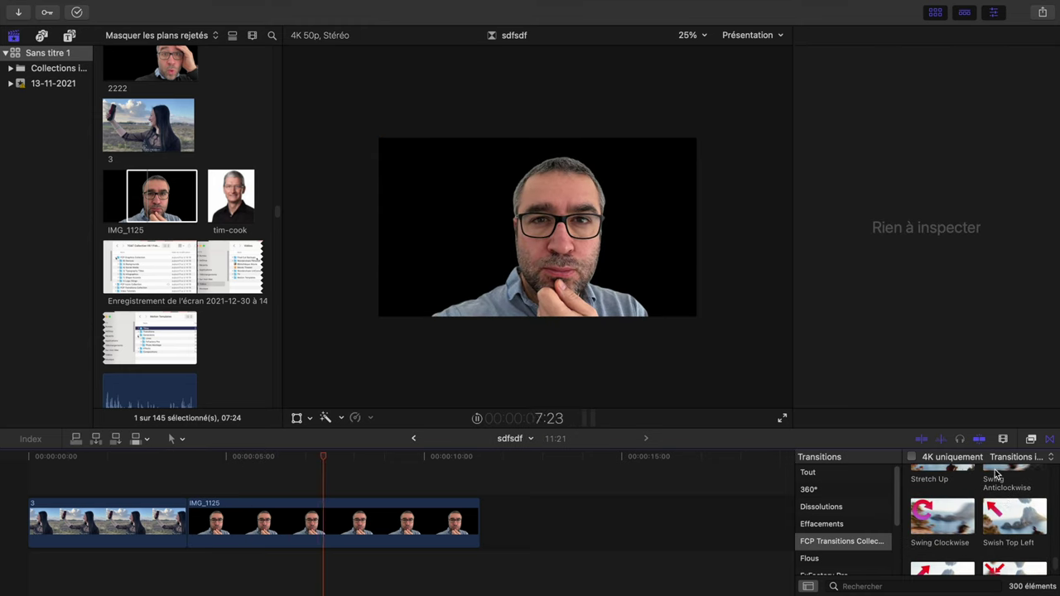
- Put Swing Anticlockwise between clip 3 and IMG_1125 and play it back twice
left_click_drag(996, 472, 189, 520)
left_click(158, 489)
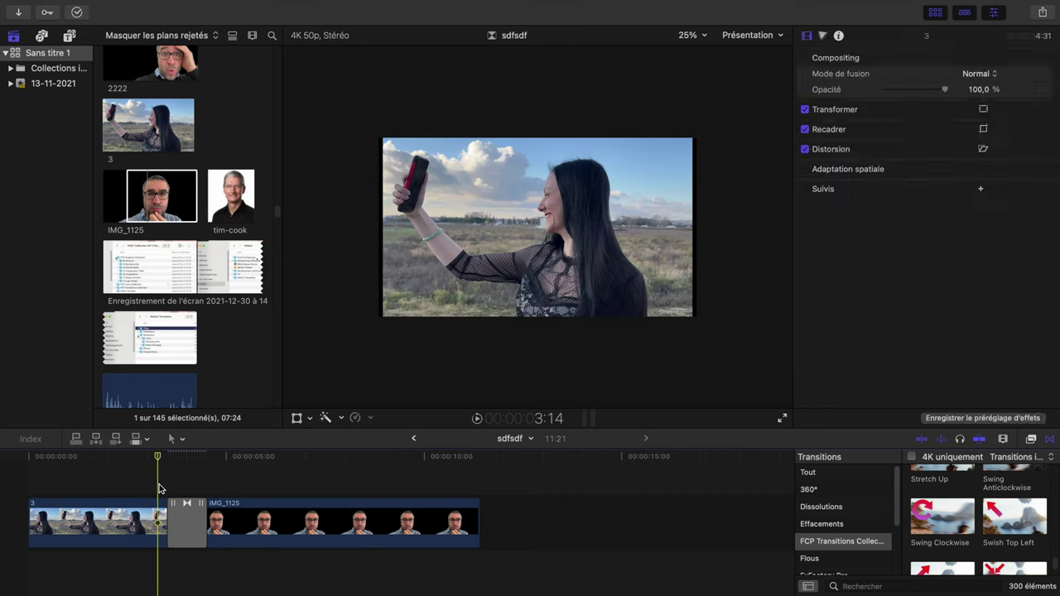
key("space")
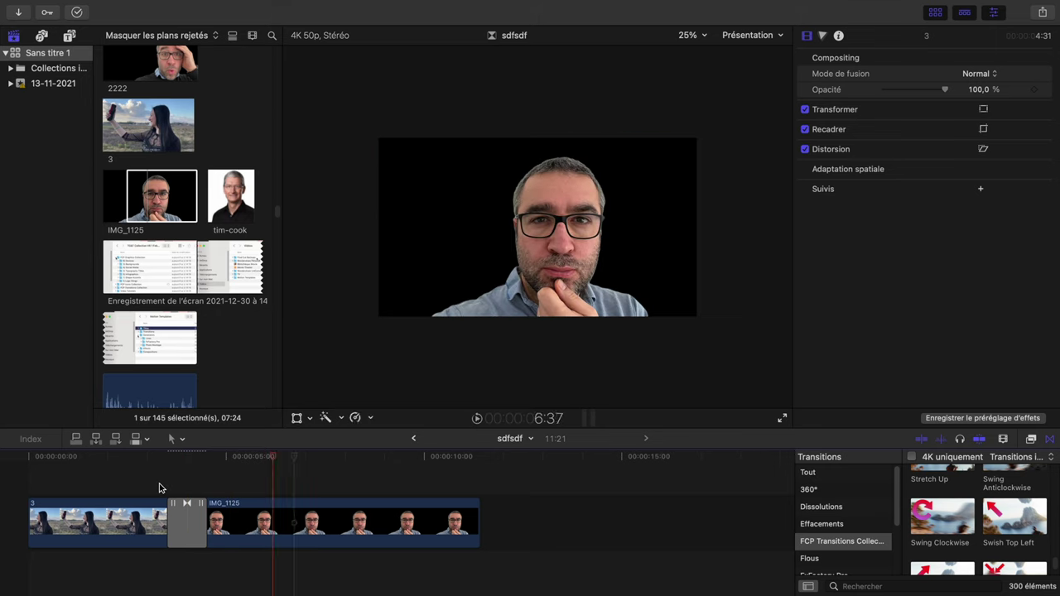
left_click(166, 488)
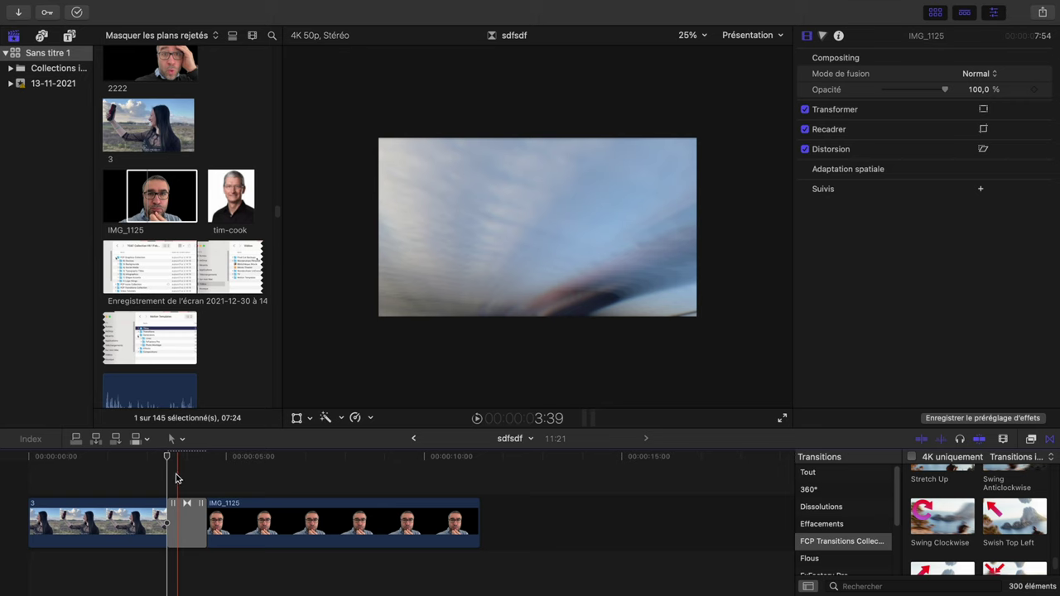
key("space")
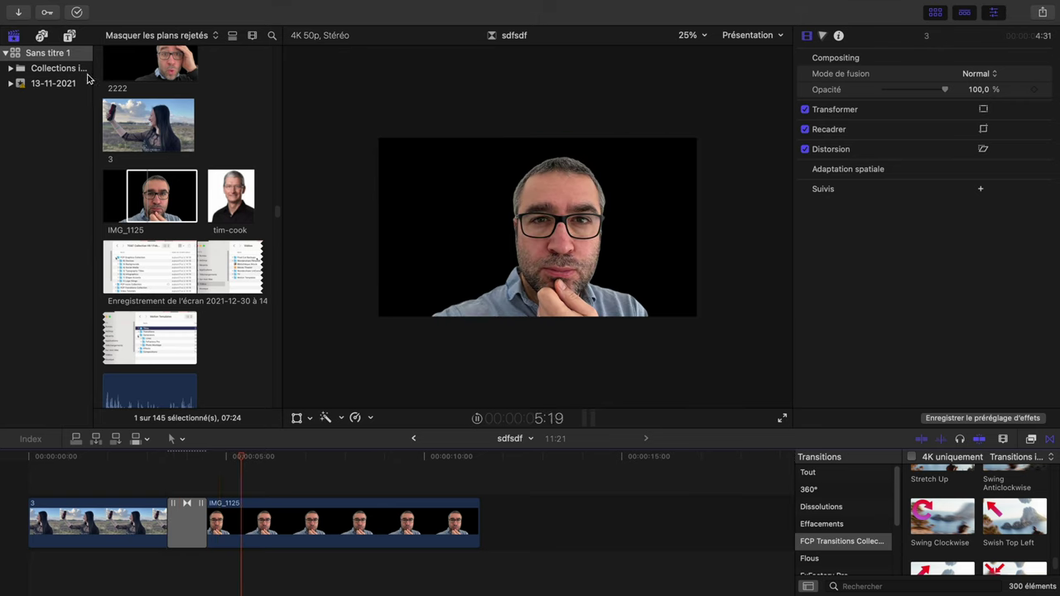
- Audition Spin Anticlockwise on the clip 3 / IMG_1125 edit, then undo it
left_click(578, 539)
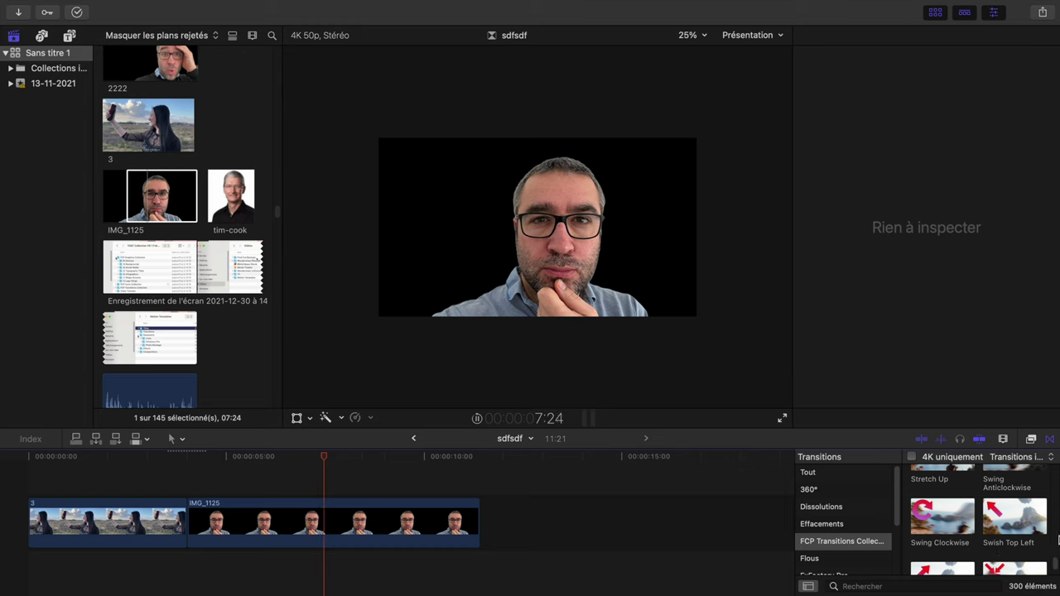
scroll(1019, 514, "up", 3)
scroll(1006, 497, "up", 3)
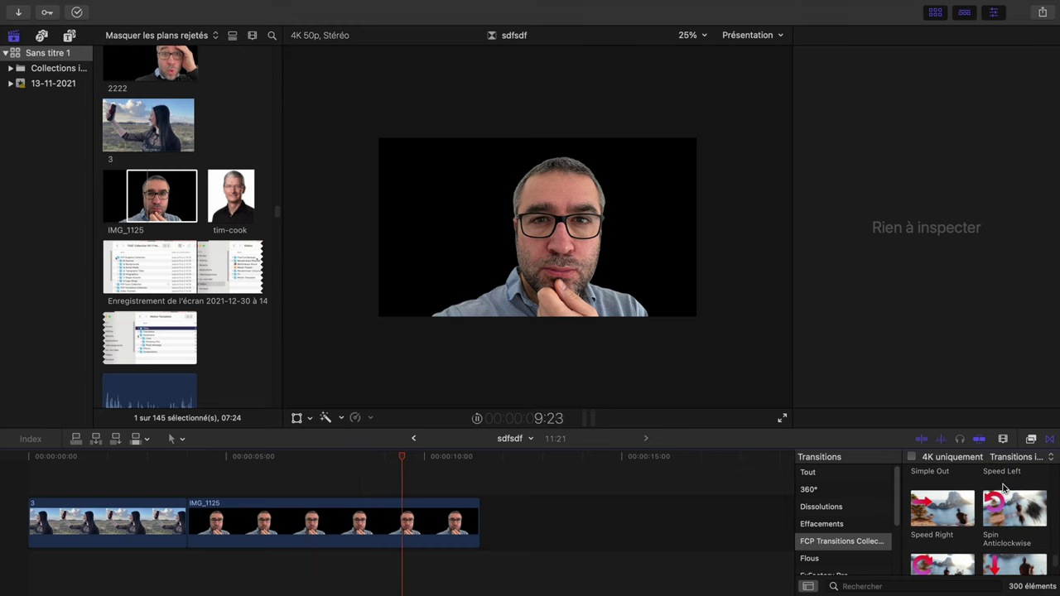
left_click_drag(1004, 497, 169, 500)
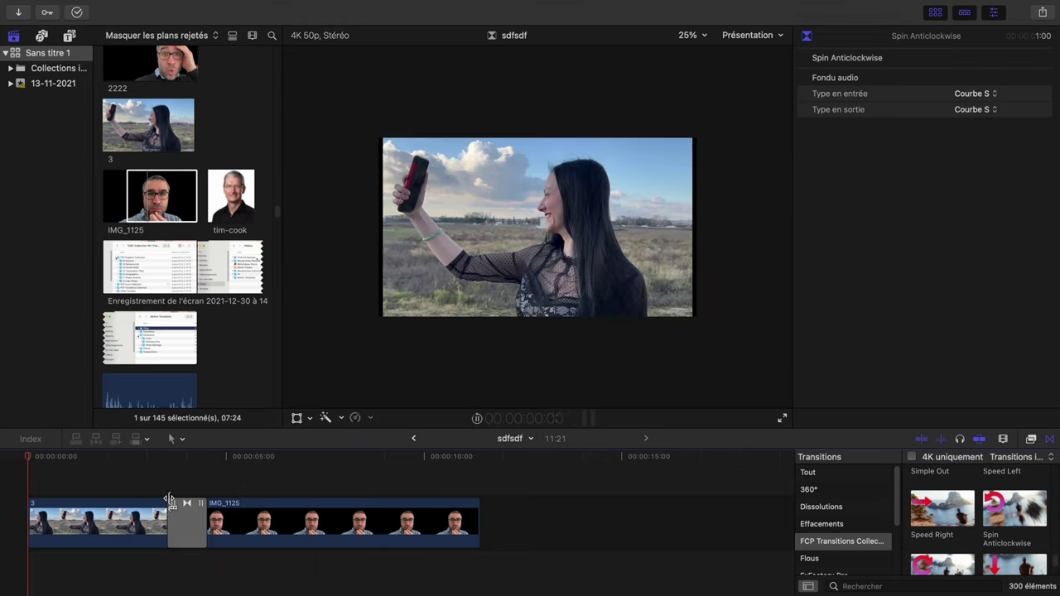
left_click(165, 485)
left_click(161, 483)
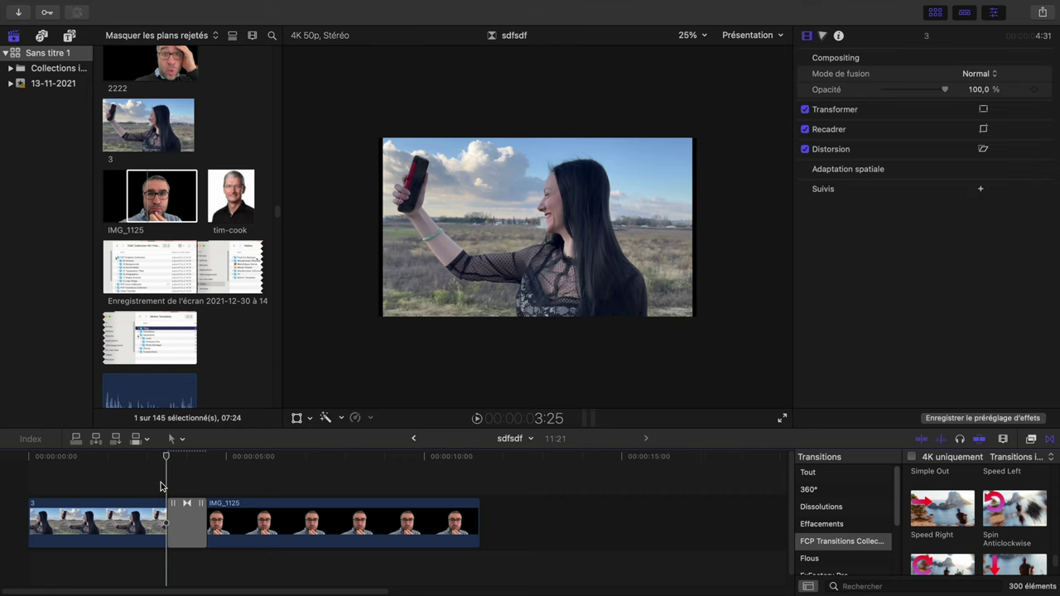
key("space")
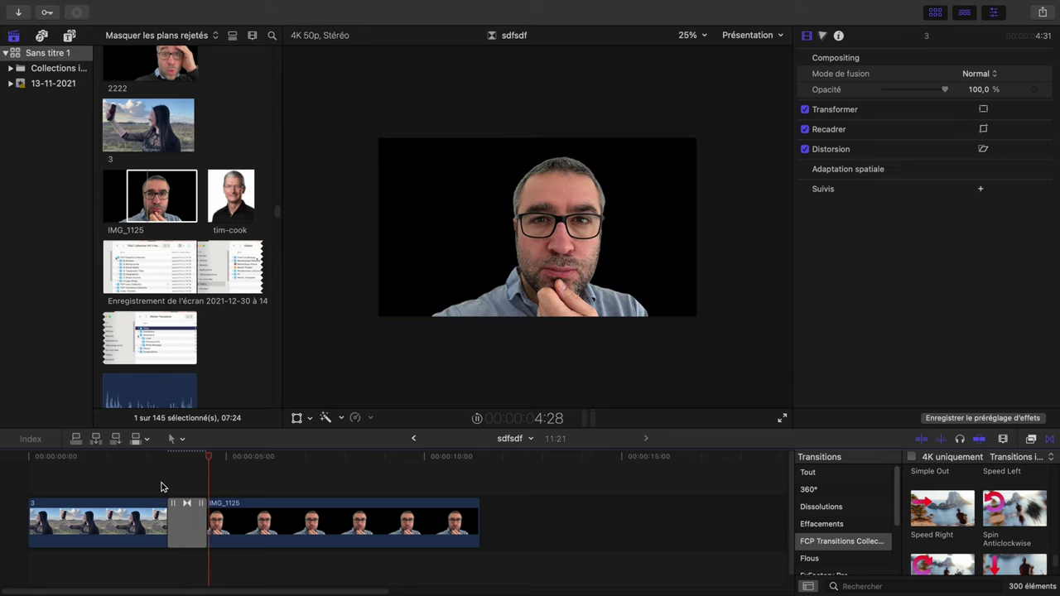
key("super+z")
- Scroll back up the collection and preview the Boost Left thumbnail
scroll(1035, 514, "up", 3)
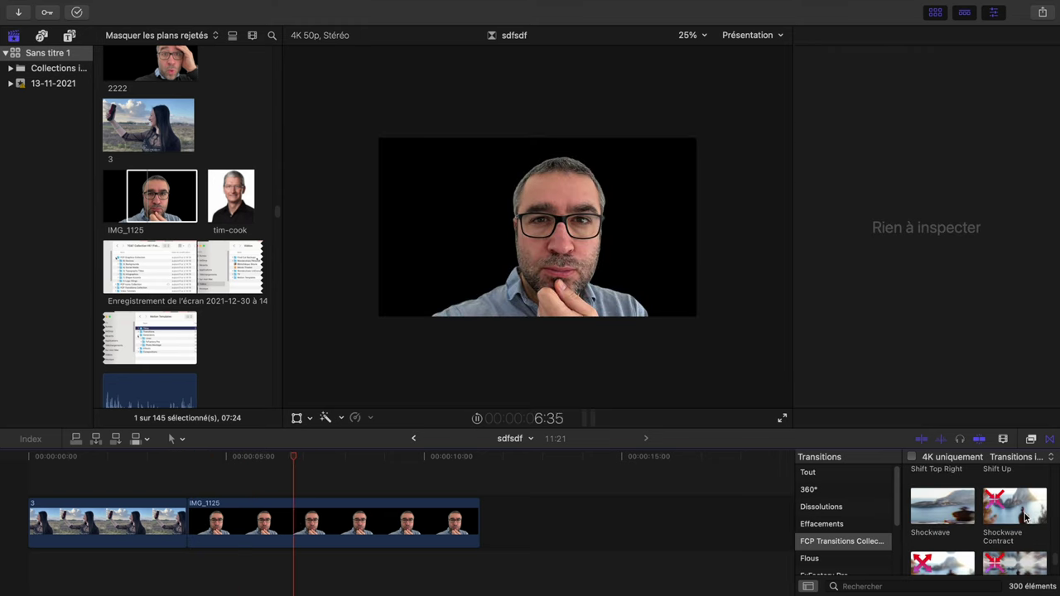
scroll(1023, 501, "up", 2)
scroll(1010, 490, "up", 2)
scroll(1007, 487, "up", 2)
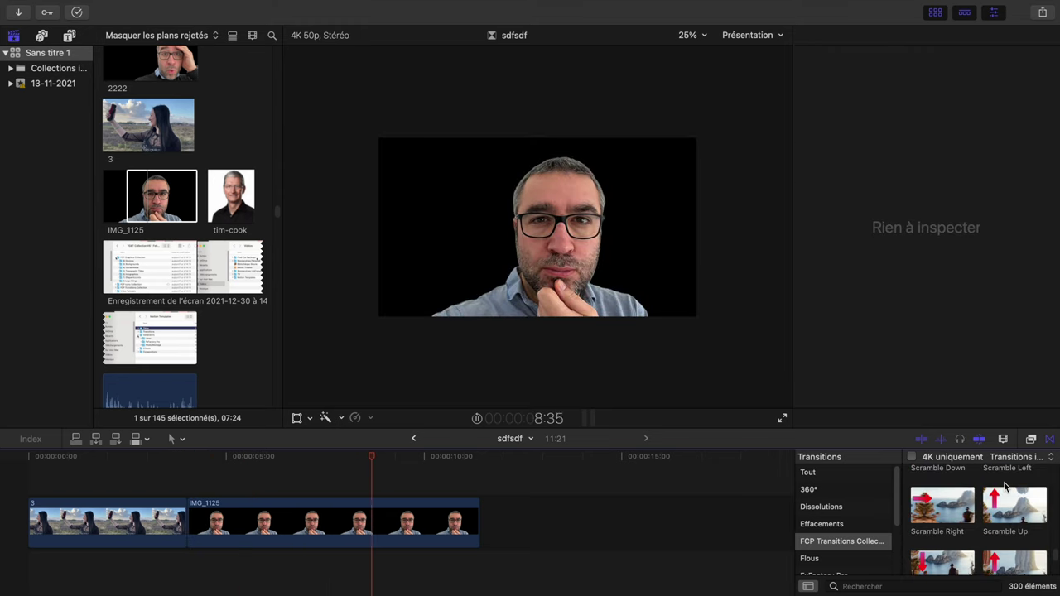
scroll(1007, 487, "up", 2)
scroll(1007, 487, "up", 2)
scroll(961, 495, "up", 2)
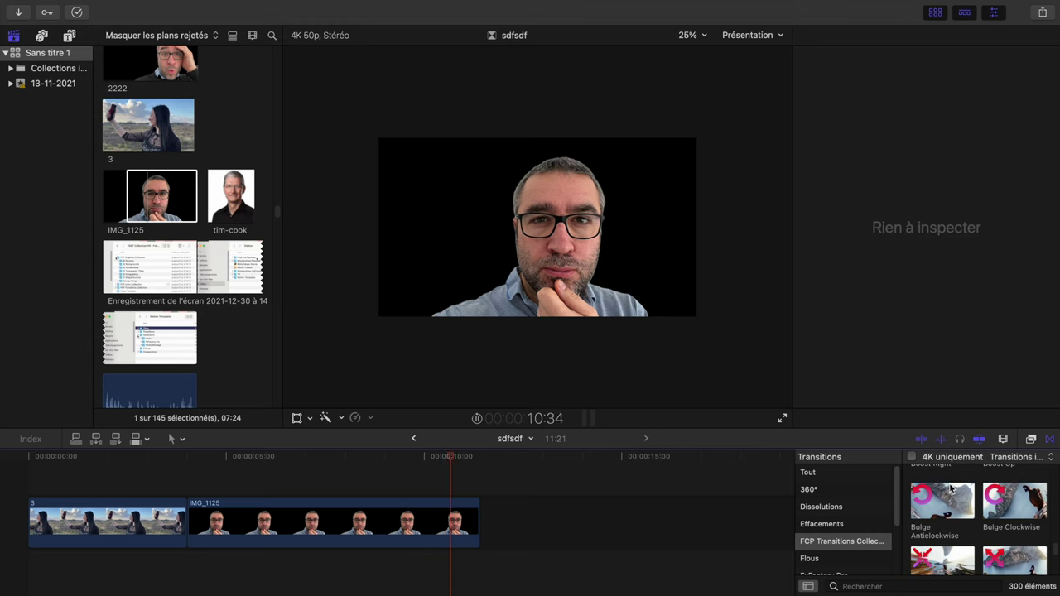
scroll(957, 494, "up", 2)
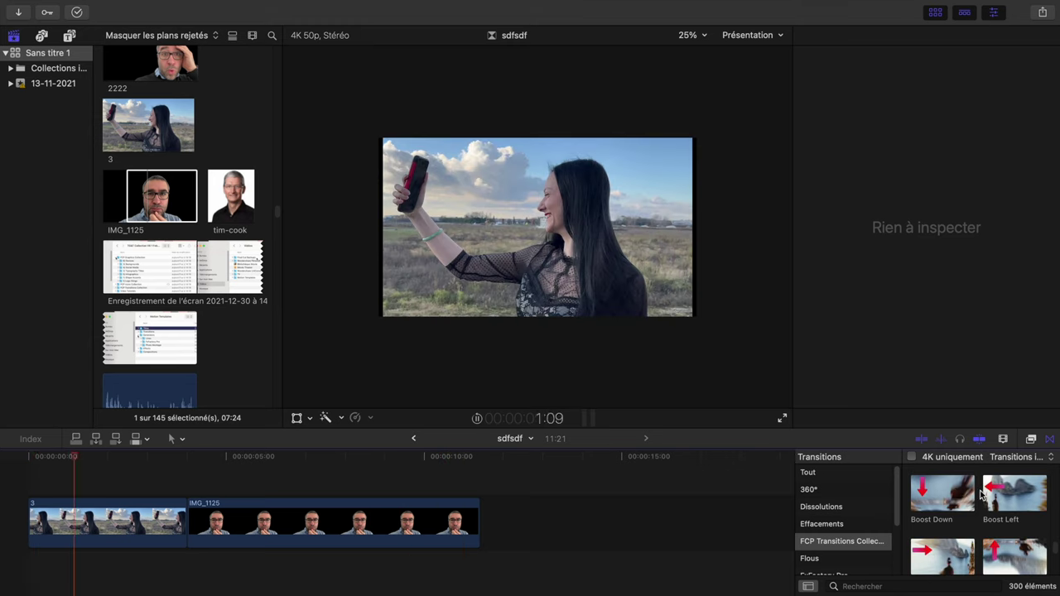
left_click(1016, 492)
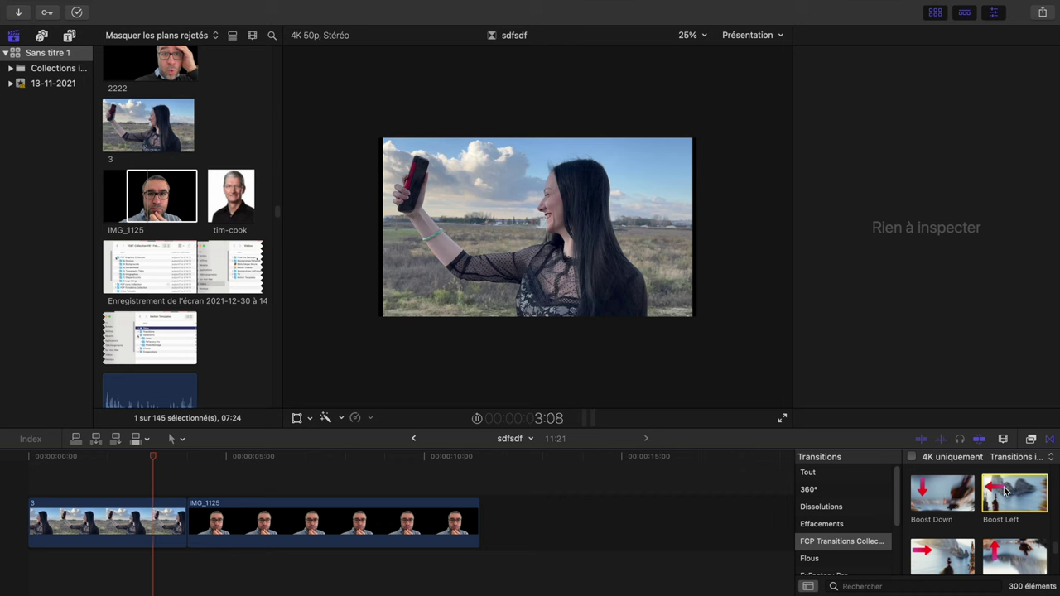
- Place Boost Left on the clip 3 / IMG_1125 cut, play it, then delete it
left_click_drag(1017, 492, 182, 518)
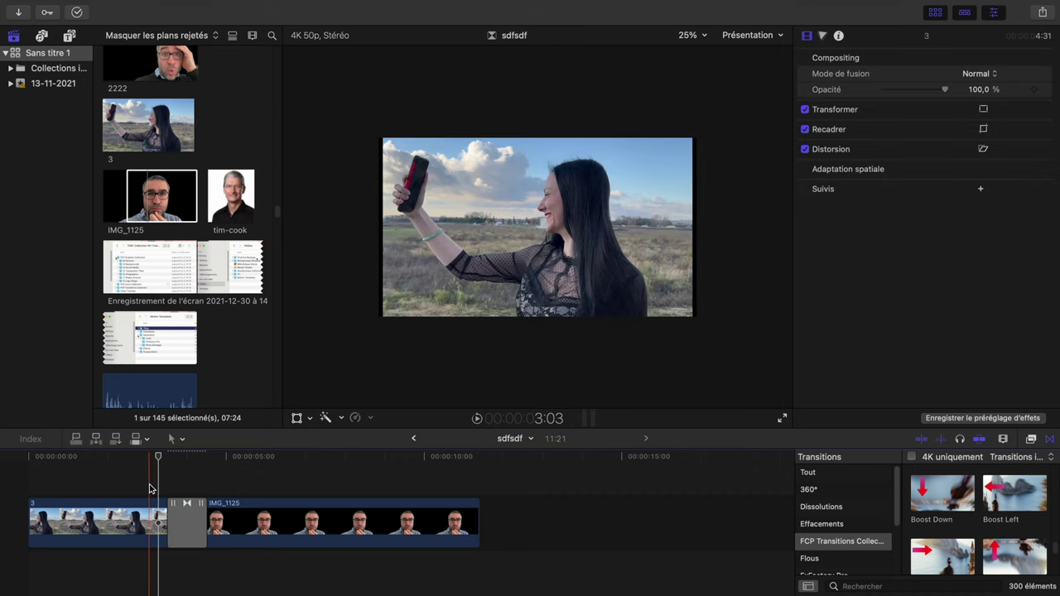
key("space")
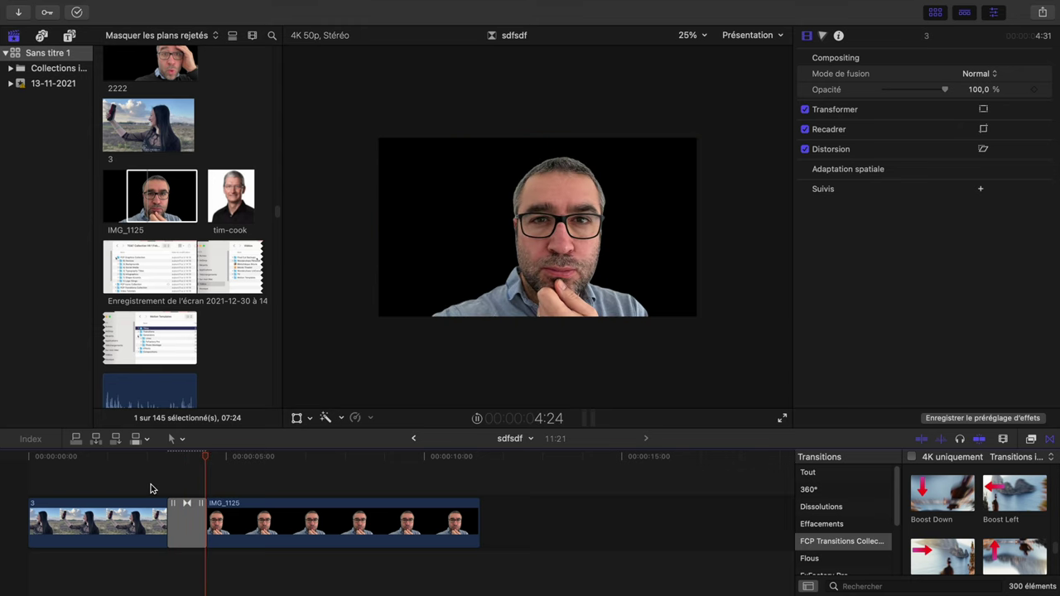
left_click(150, 488)
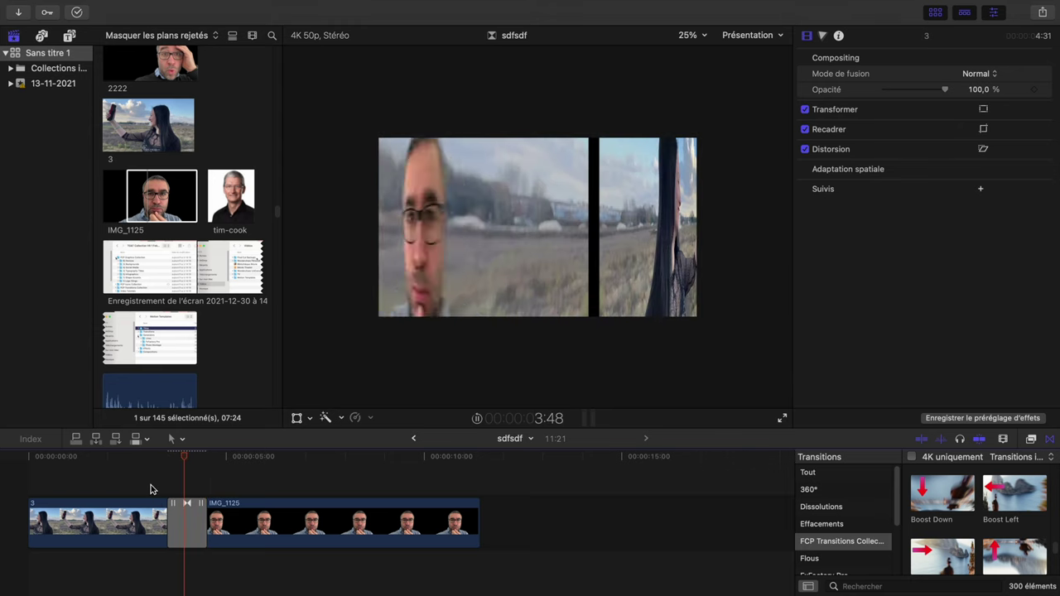
key("space")
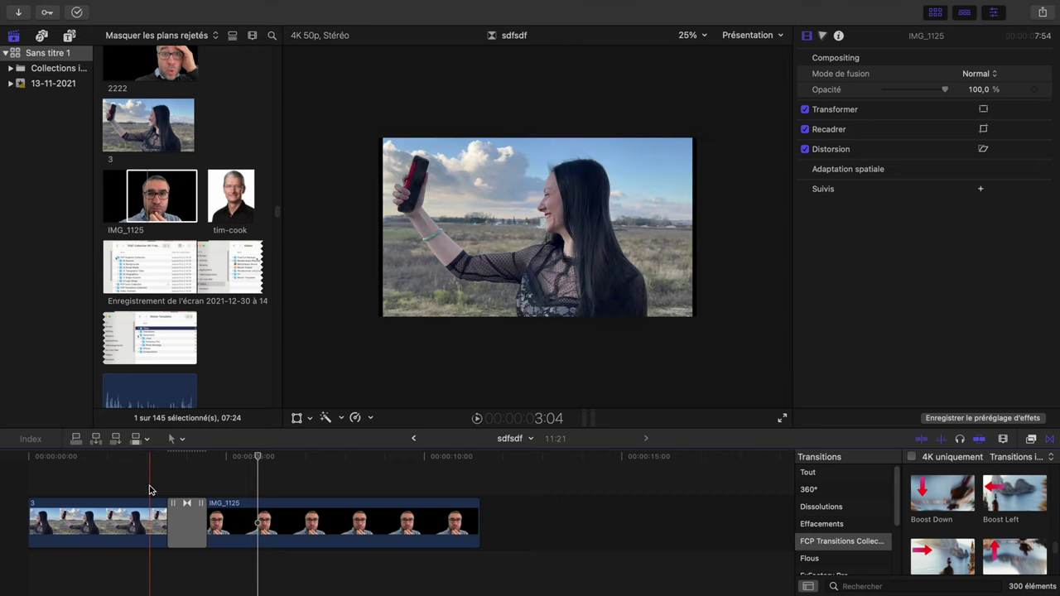
key("Delete")
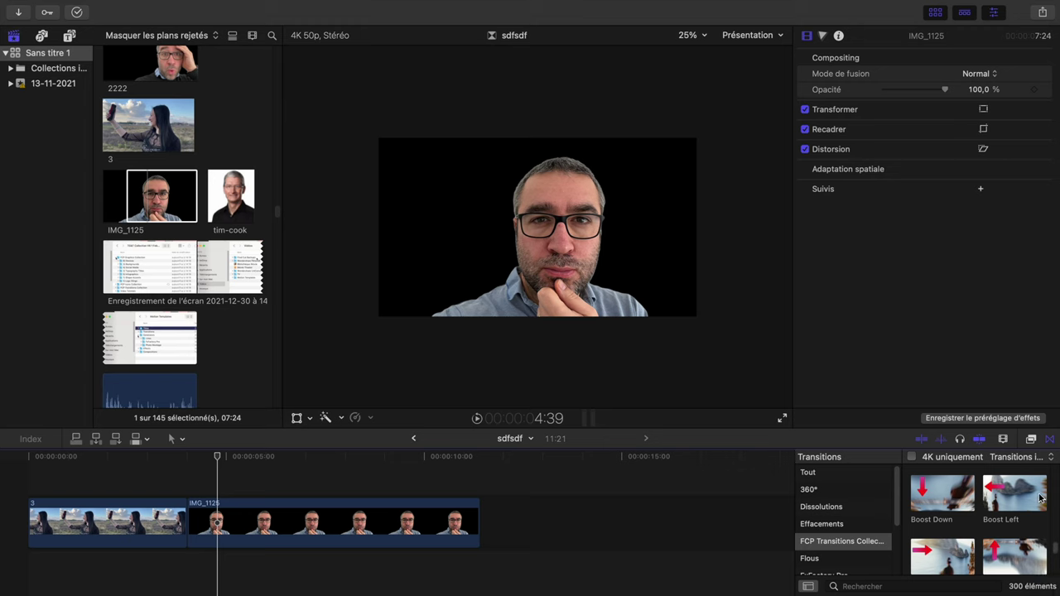
- Put Subtle Lines Up between the two clips and play through it
scroll(1035, 501, "down", 5)
scroll(1002, 507, "down", 5)
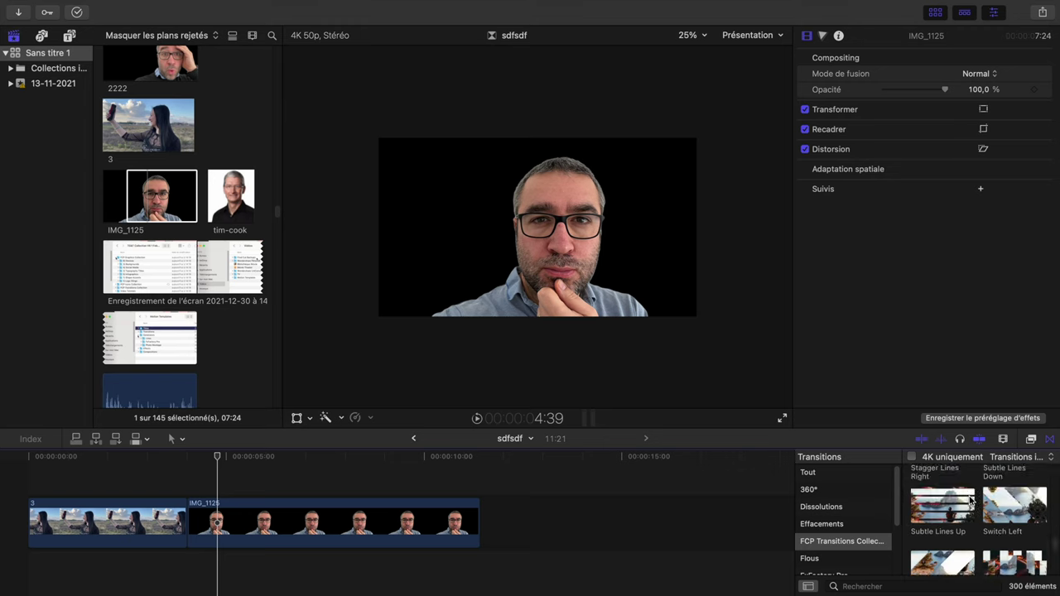
left_click_drag(969, 501, 214, 524)
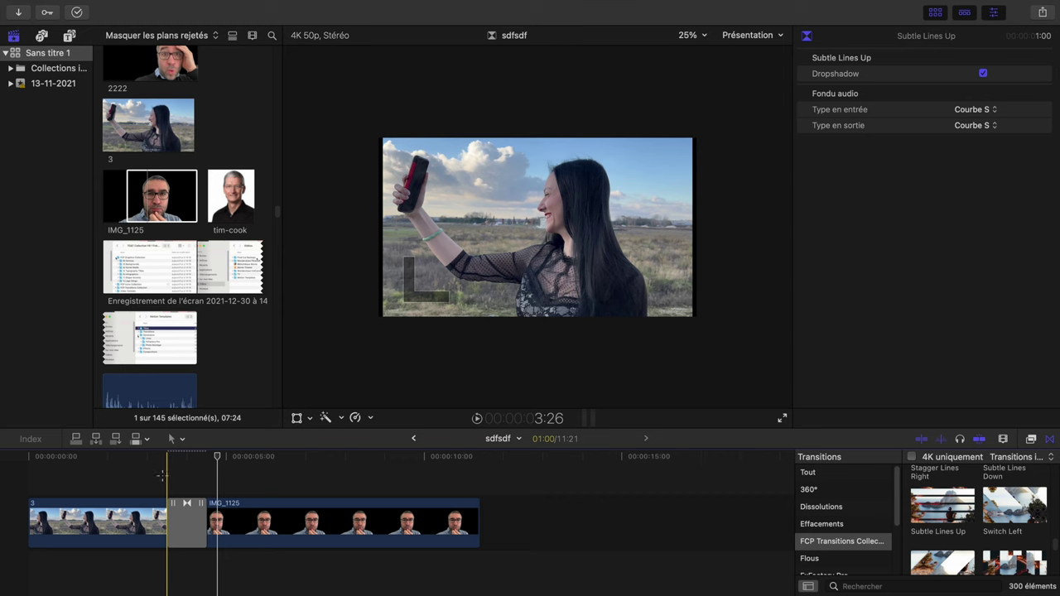
left_click(169, 479)
key("space")
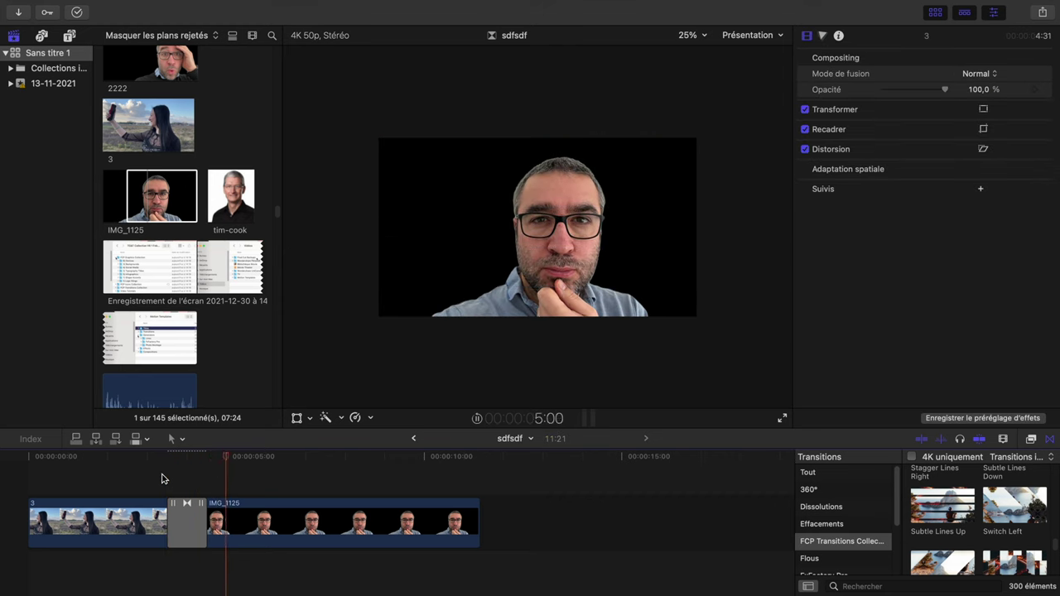
- Undo Subtle Lines Up and preview Sliding Rectangles Up on the edit point
key("super+z")
scroll(991, 514, "up", 2)
scroll(991, 514, "up", 1)
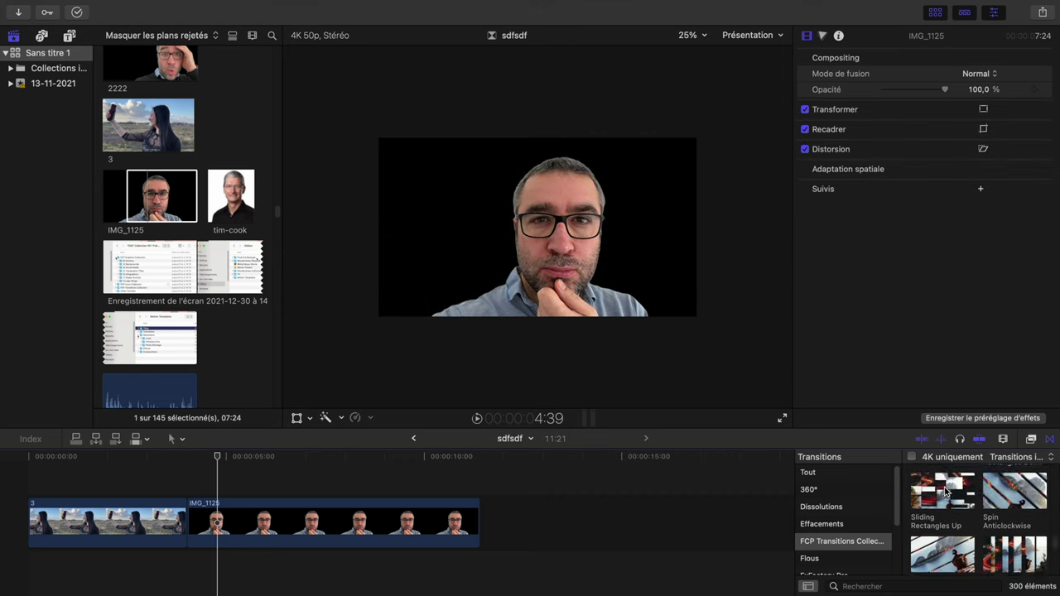
left_click_drag(944, 493, 265, 520)
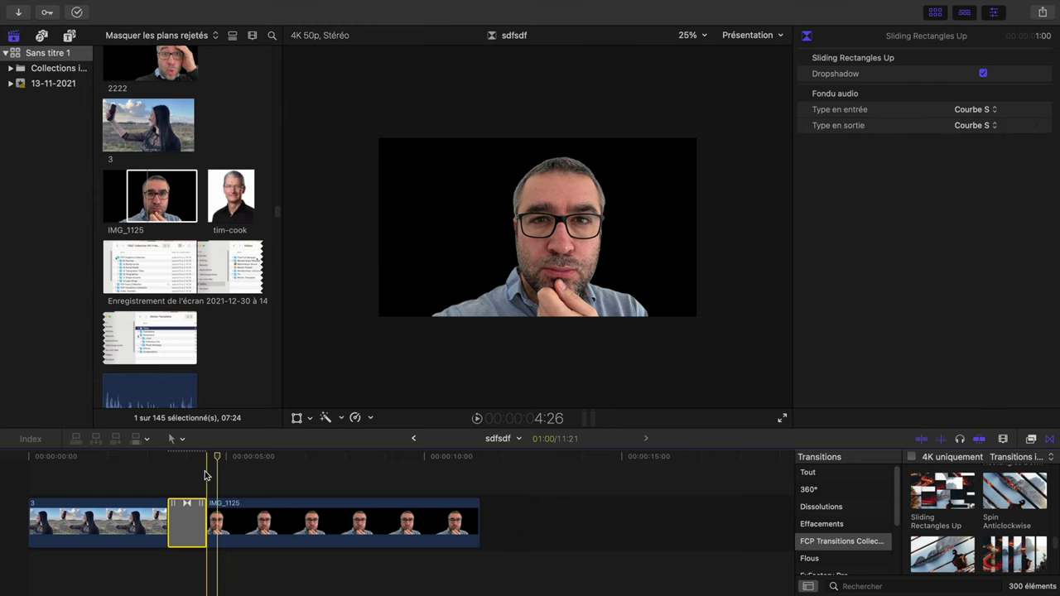
left_click(179, 478)
key("space")
left_click(165, 477)
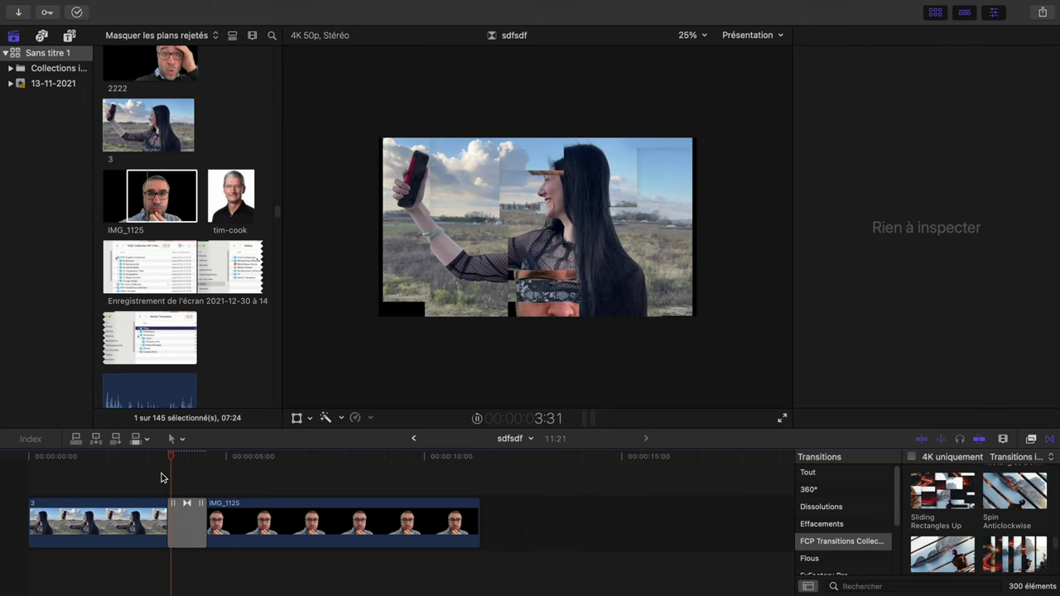
key("space")
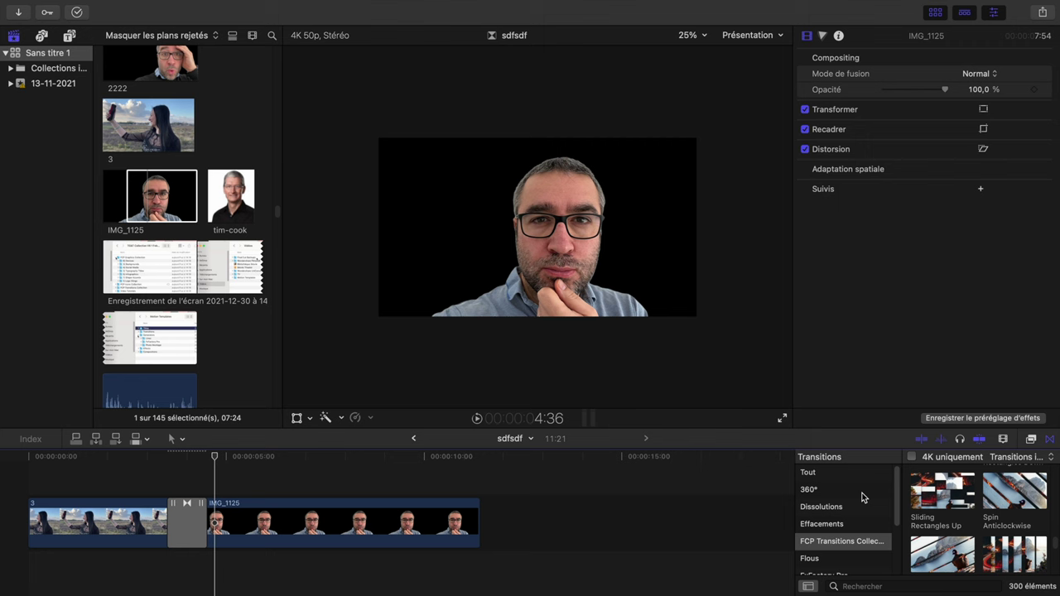
- Undo Sliding Rectangles Up, leaving a plain cut between the clips
key("cmd+z")
scroll(961, 488, "up", 2)
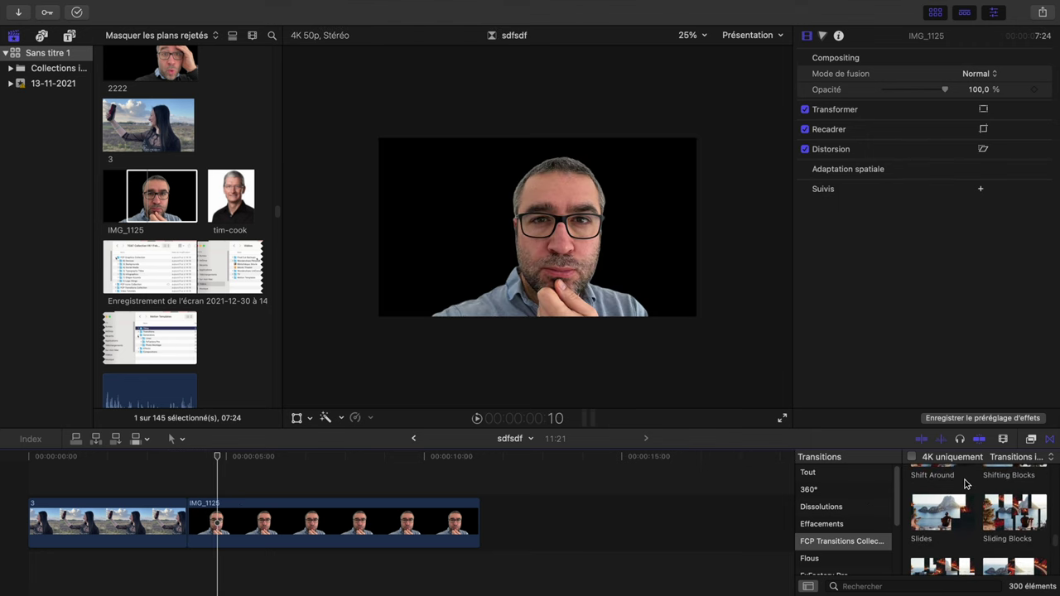
scroll(965, 484, "up", 2)
left_click_drag(992, 485, 188, 522)
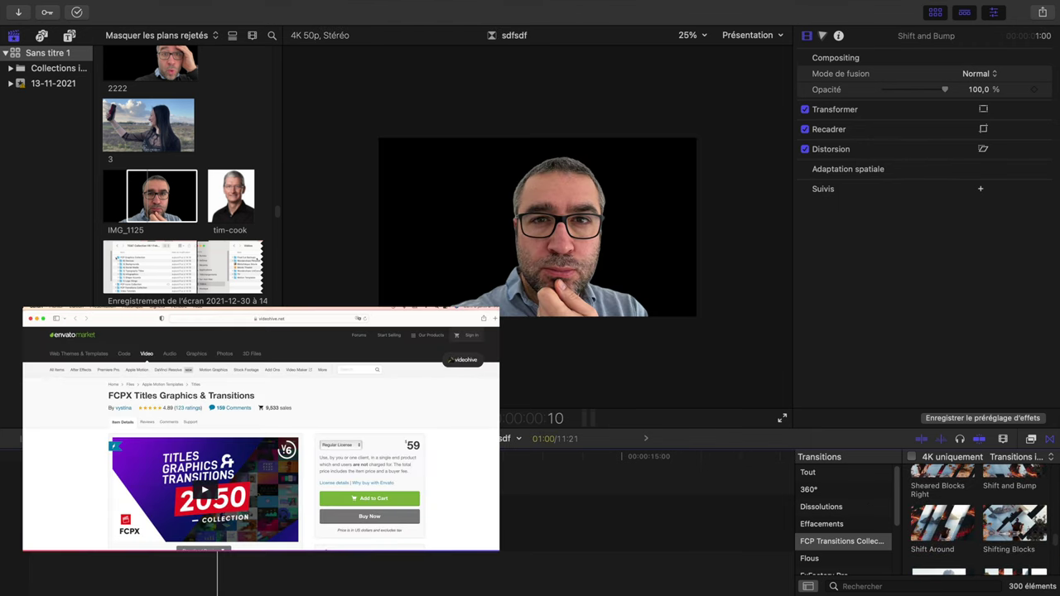
left_click(188, 525)
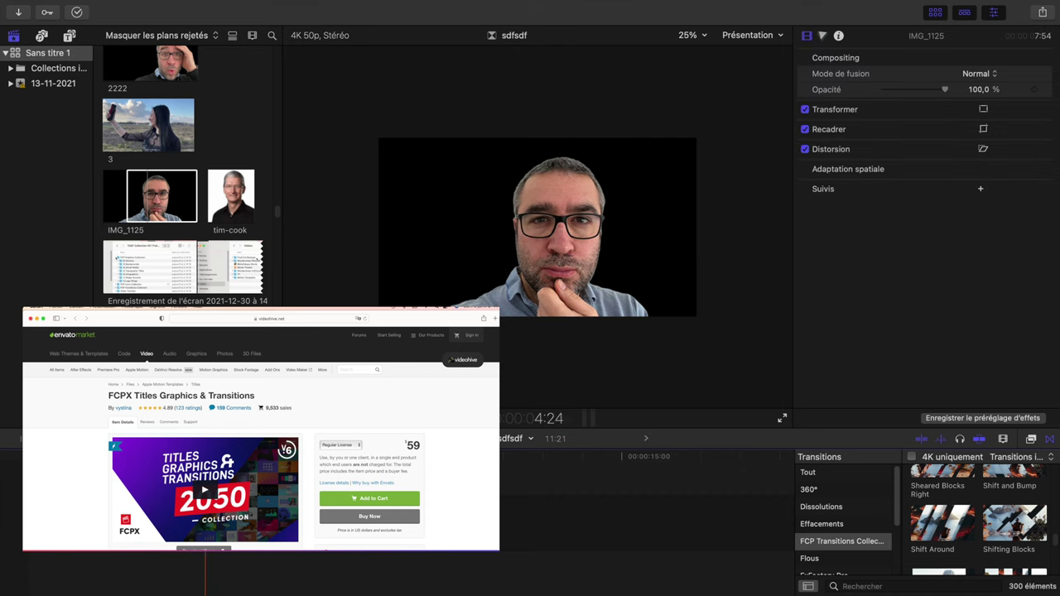
key("shift+question")
scroll(1045, 535, "up", 5)
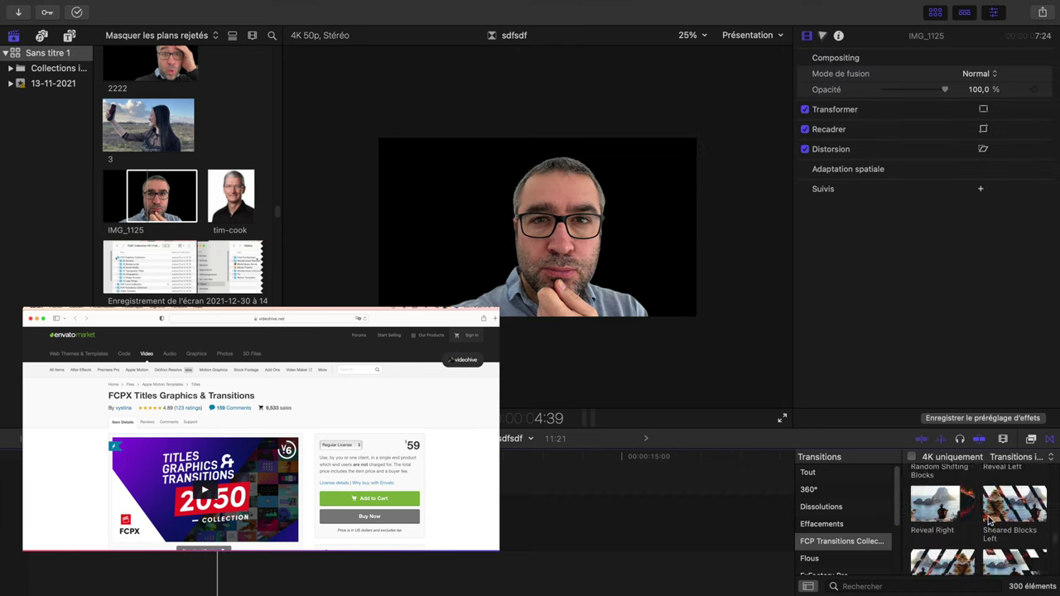
scroll(1045, 534, "up", 2)
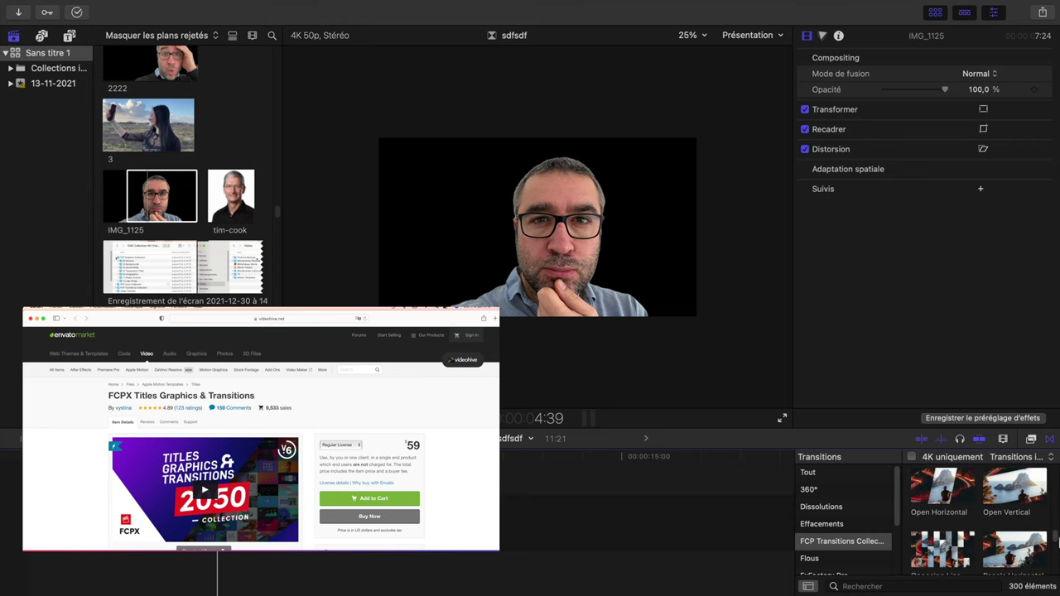
double_click(1027, 494)
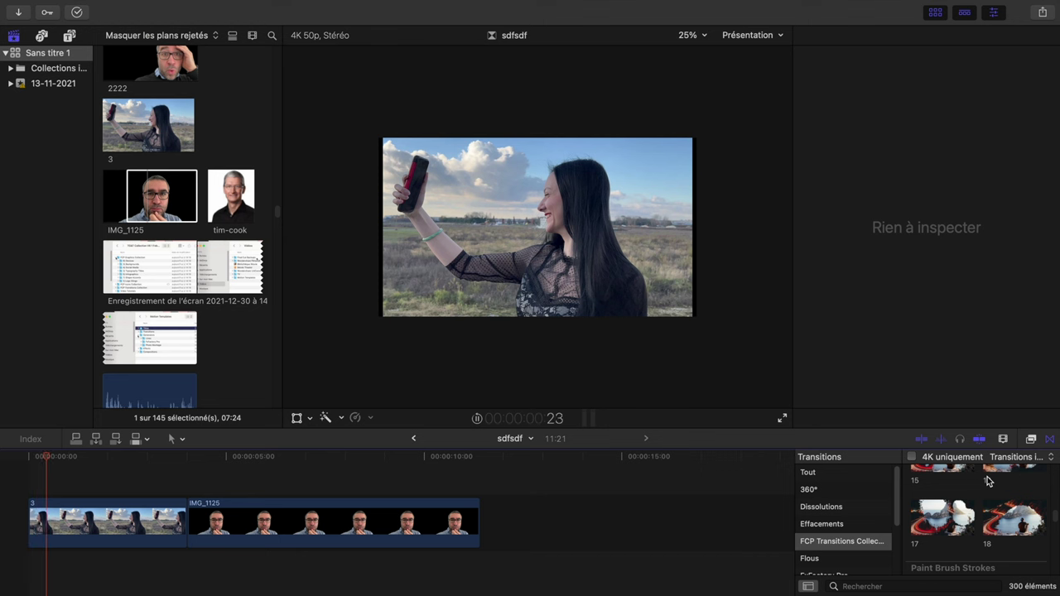
- Drop an FCP Transitions Collection transition onto the clip 3 / IMG_1125 edit and park the playhead before it
scroll(993, 483, "up", 2)
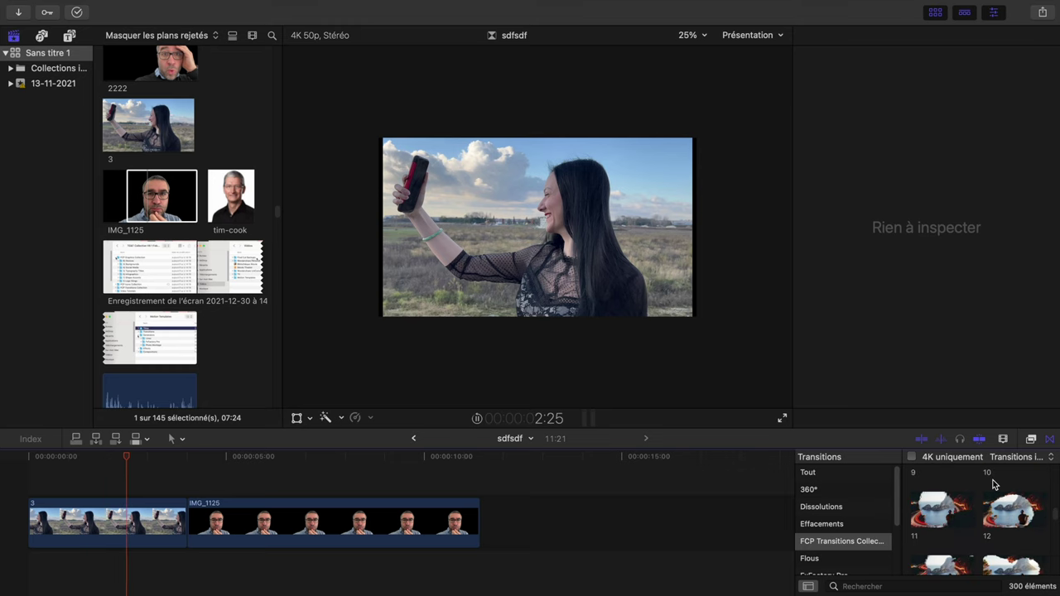
left_click_drag(1010, 509, 187, 517)
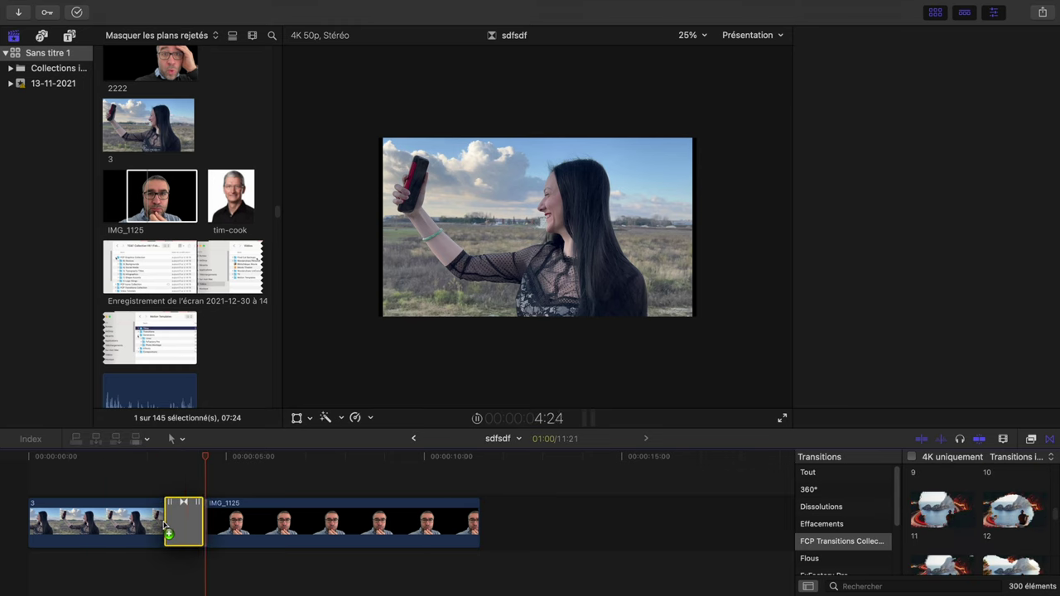
left_click(151, 480)
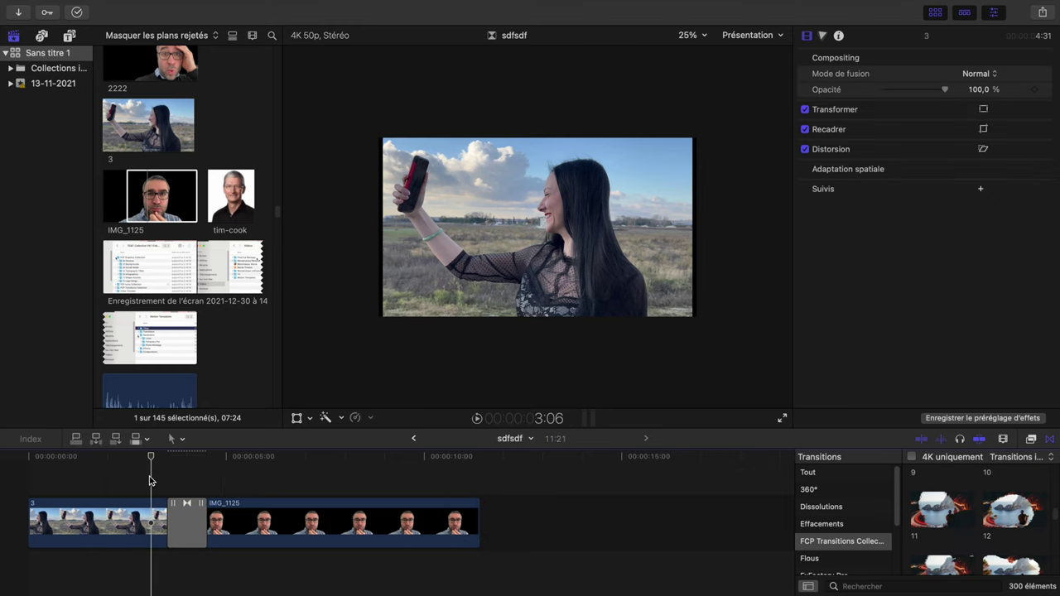